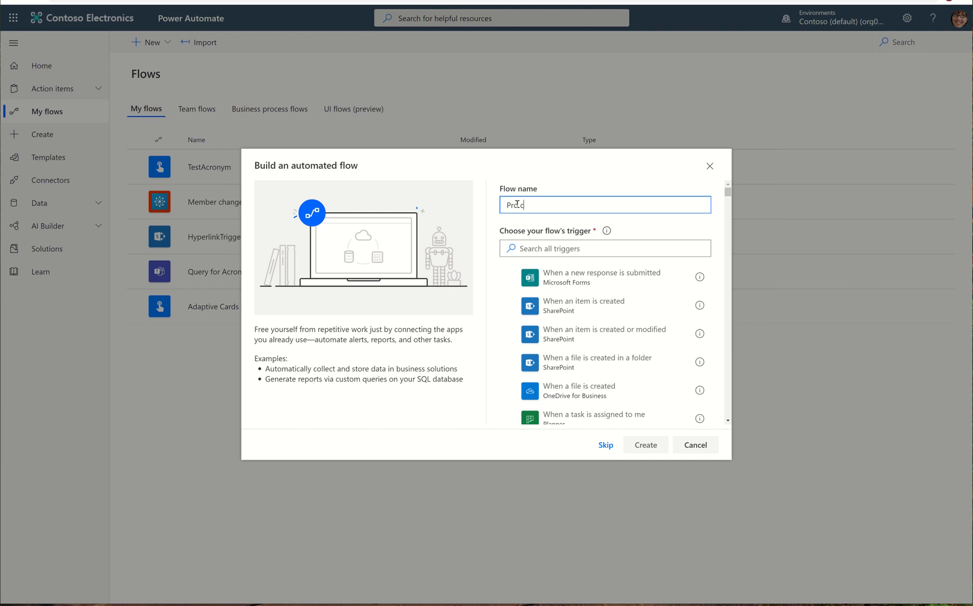
Step: Create an automated flow named ProcessResponsestoSPOwithAttachments, triggered when a new response is submitted to the Environmental Audit form
key(BackSpace)
text(cessResponsestoSPOwithAttachments)
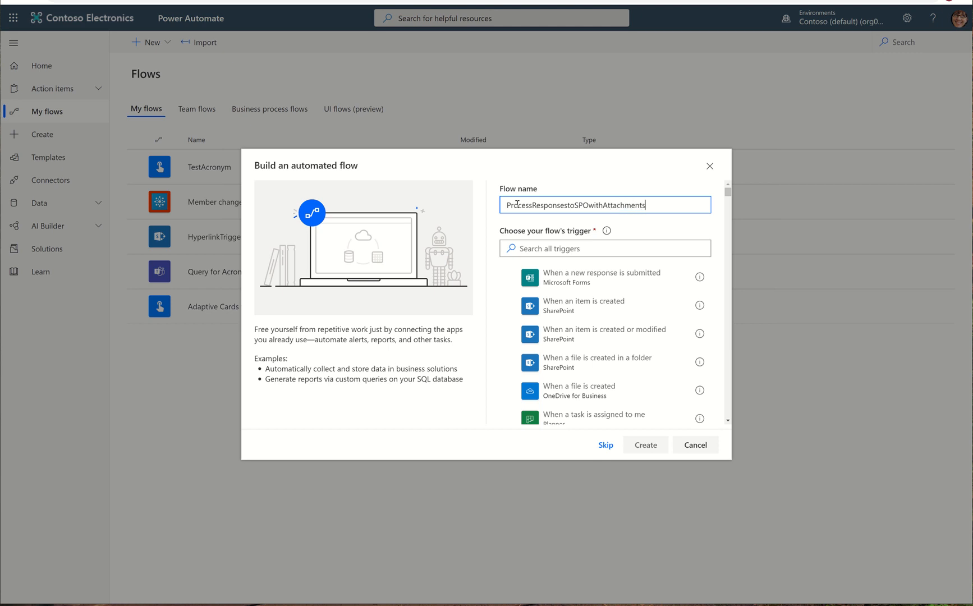
click(600, 279)
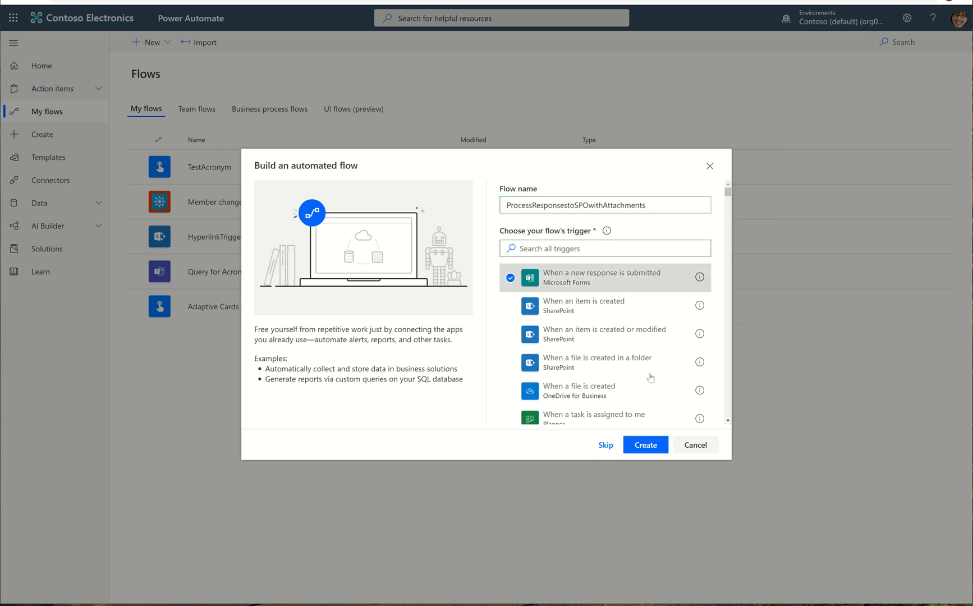
click(647, 447)
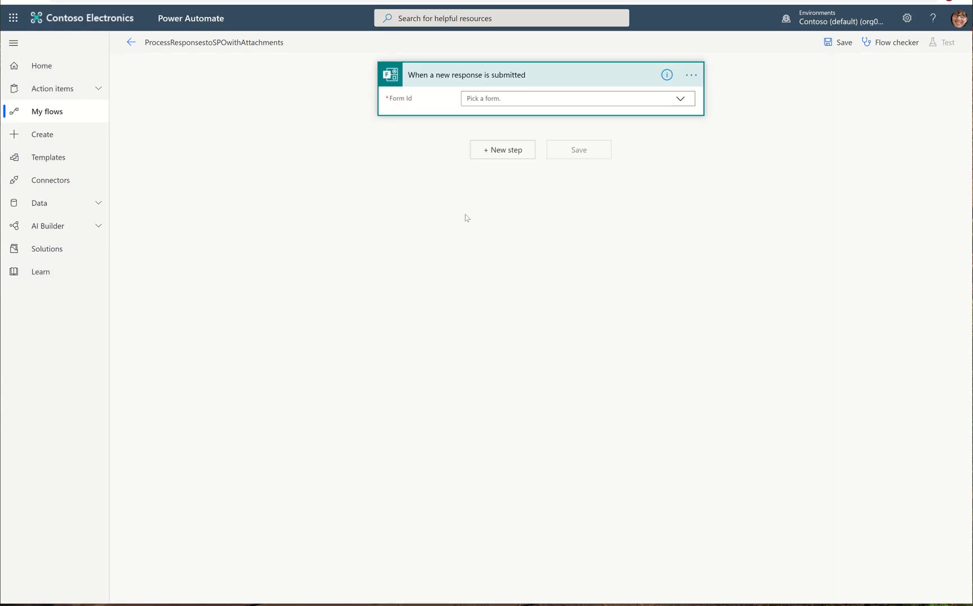
click(681, 99)
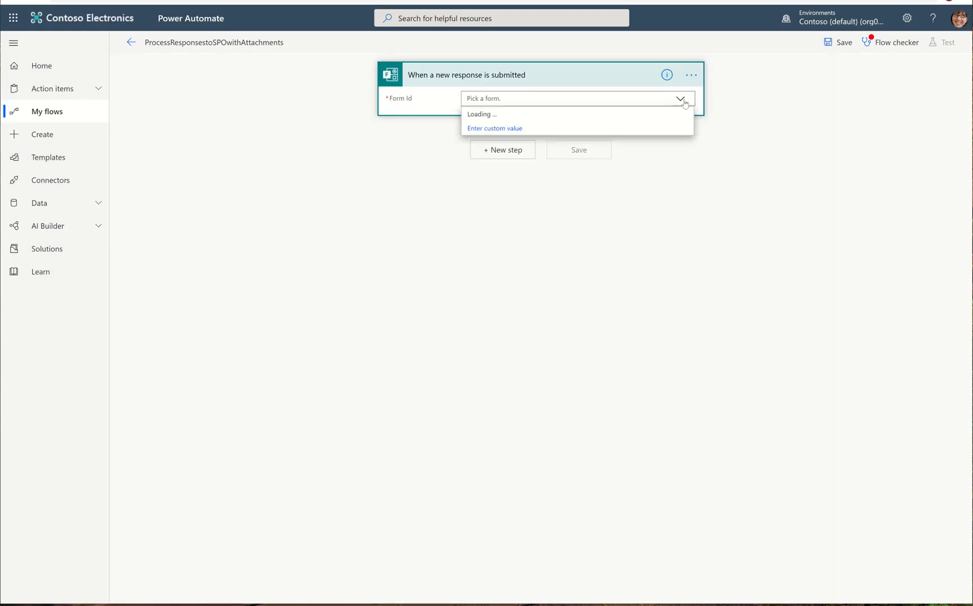
click(502, 143)
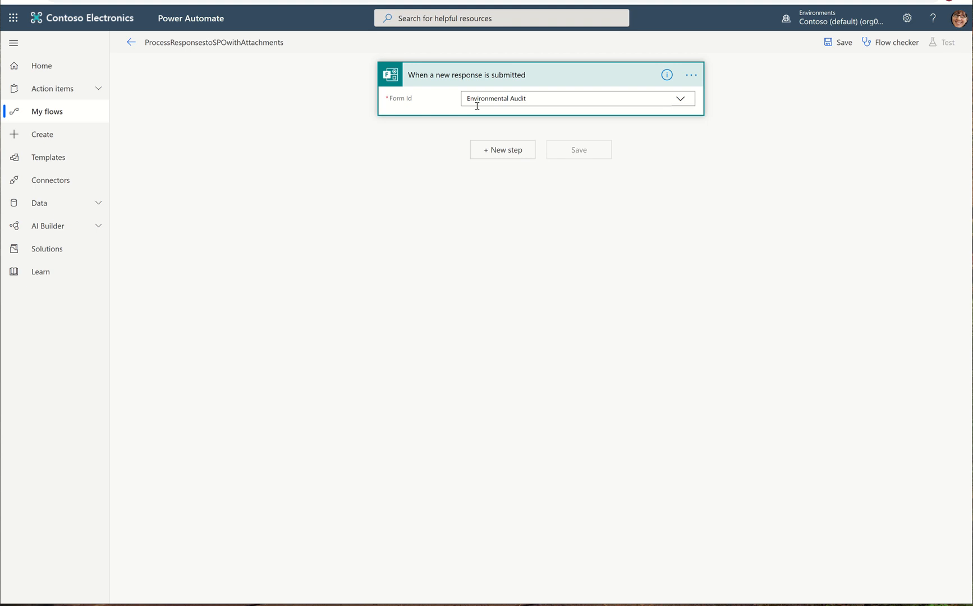
Step: Add a Compose action whose input is the trigger's List of response notifications Response Id
click(489, 152)
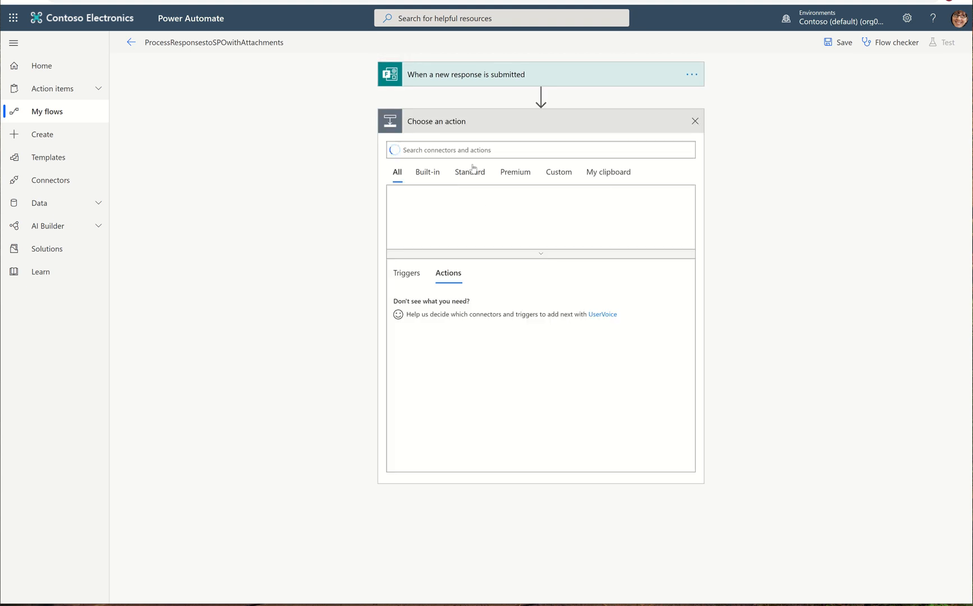
click(415, 148)
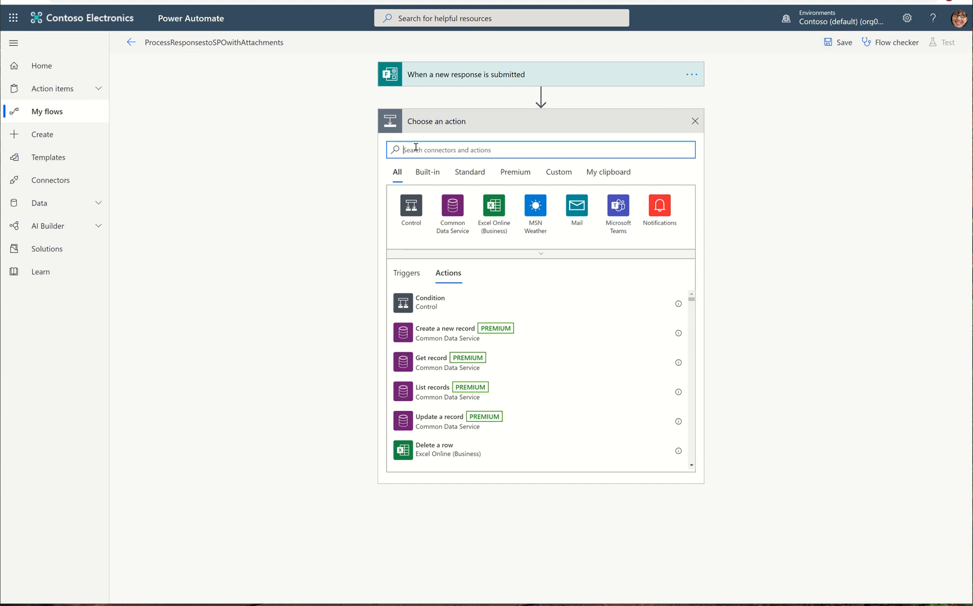
text(compose)
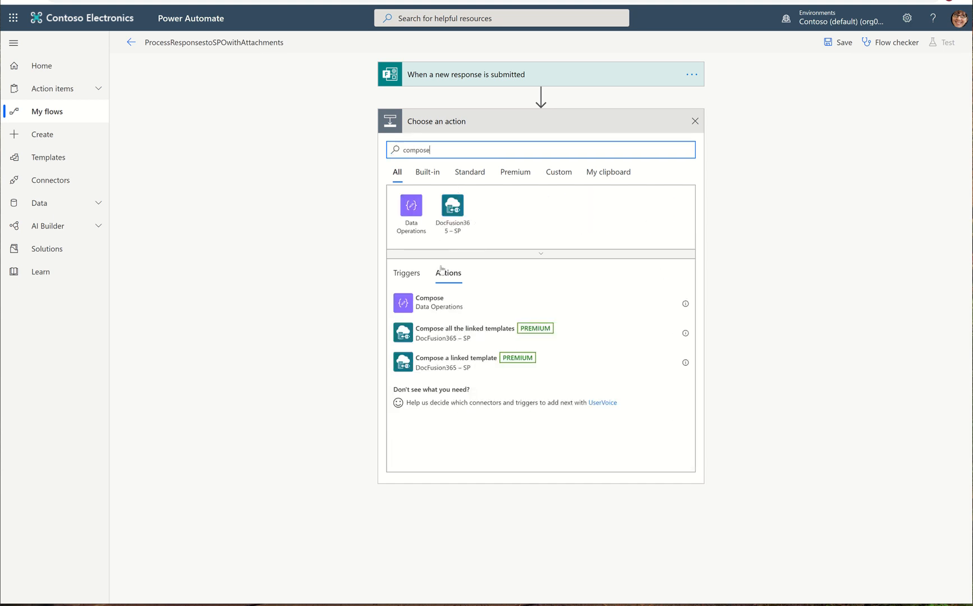
click(443, 310)
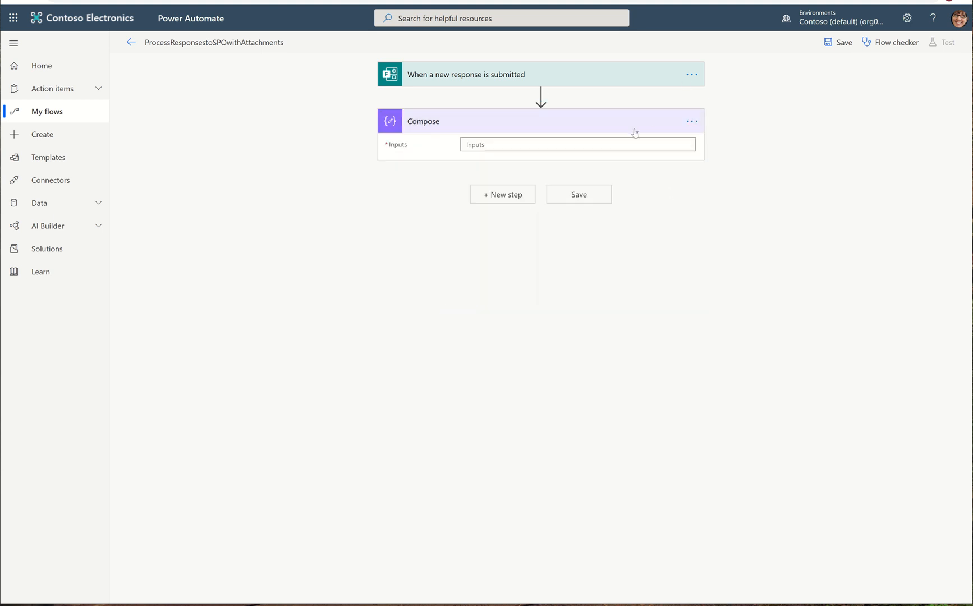
click(623, 143)
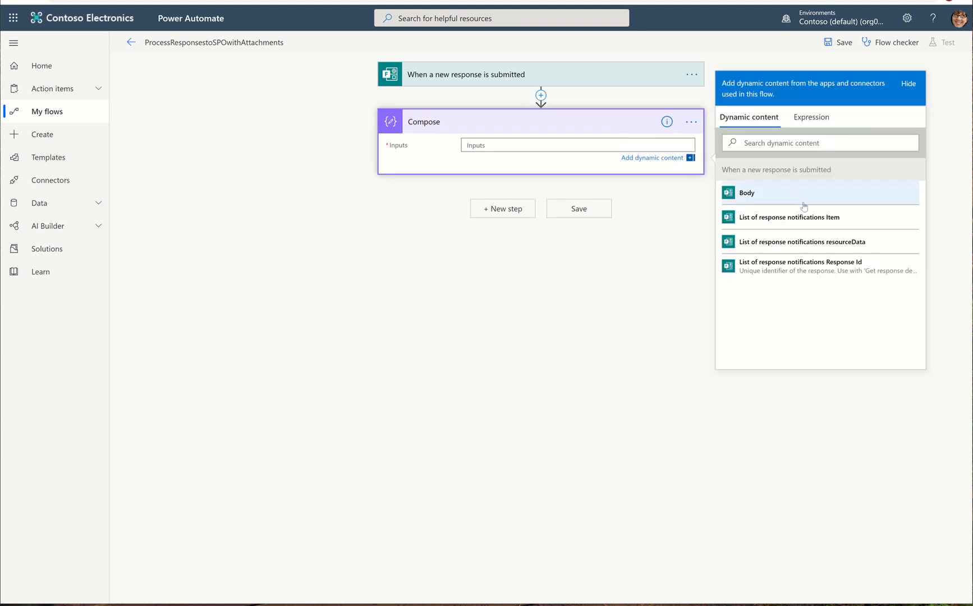
click(803, 266)
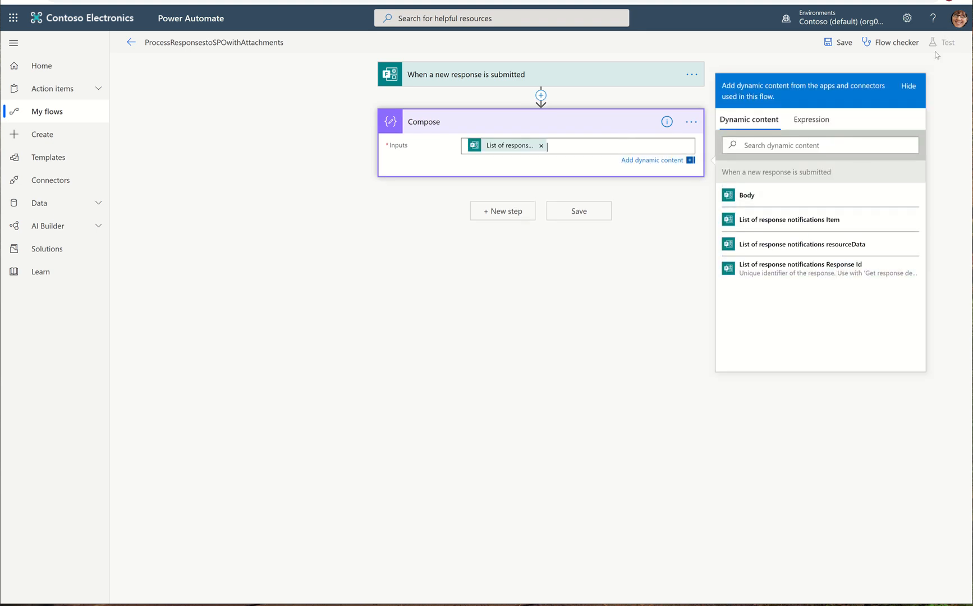
Step: Save the flow and start a test in which you perform the trigger action yourself
click(838, 42)
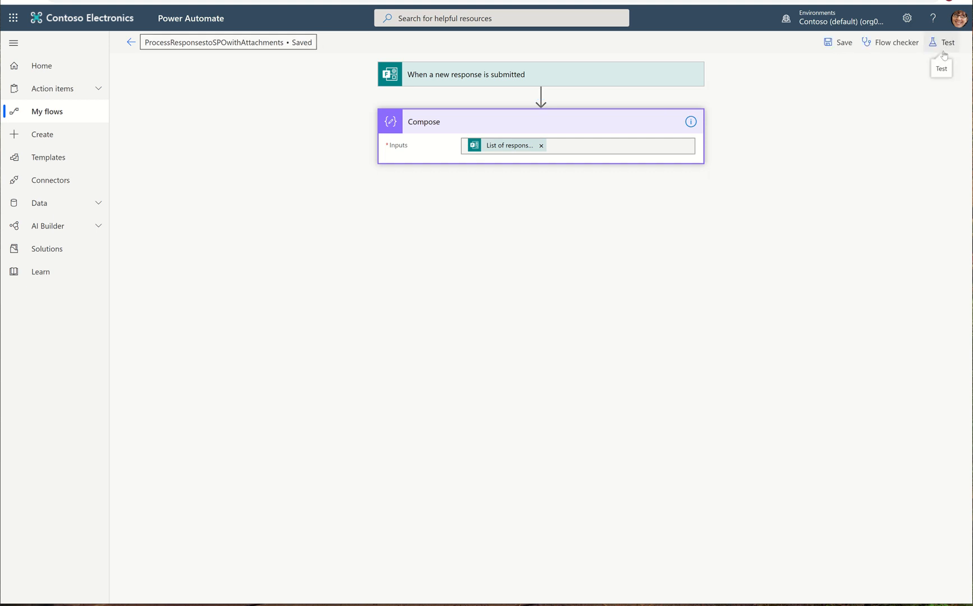
click(944, 51)
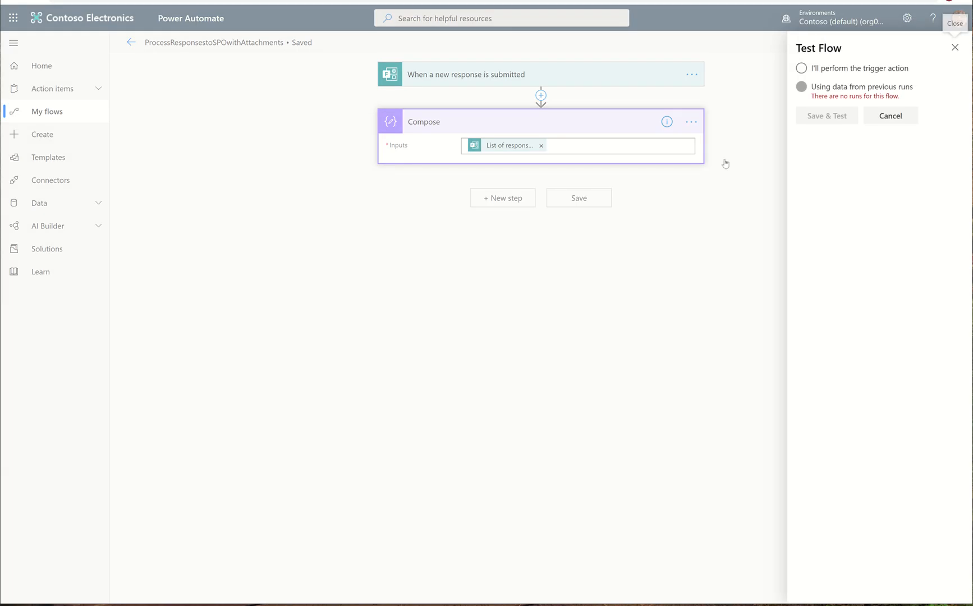
click(827, 69)
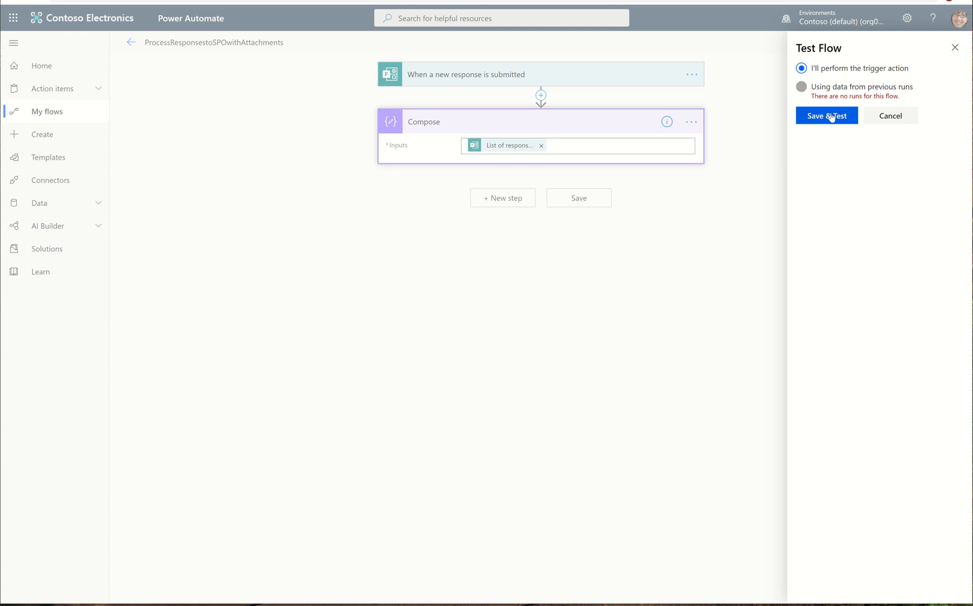
click(834, 115)
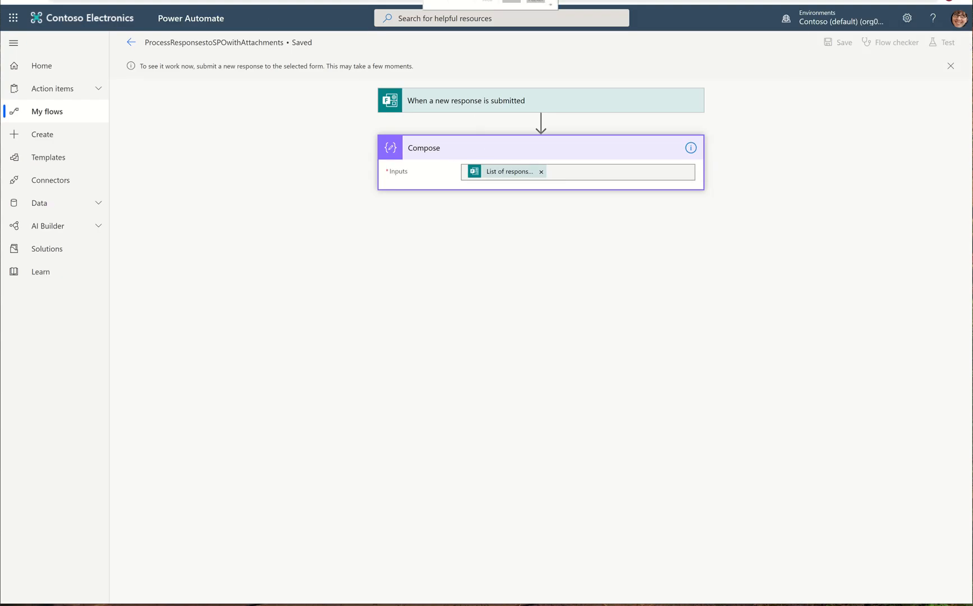
Step: Switch to the Environmental Audit form and open its preview
click(449, 0)
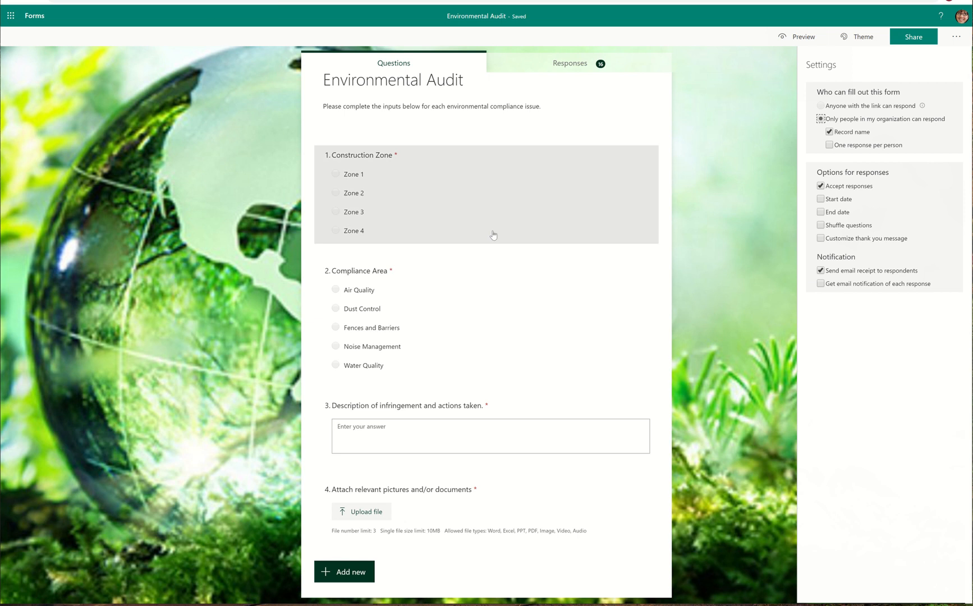
click(354, 176)
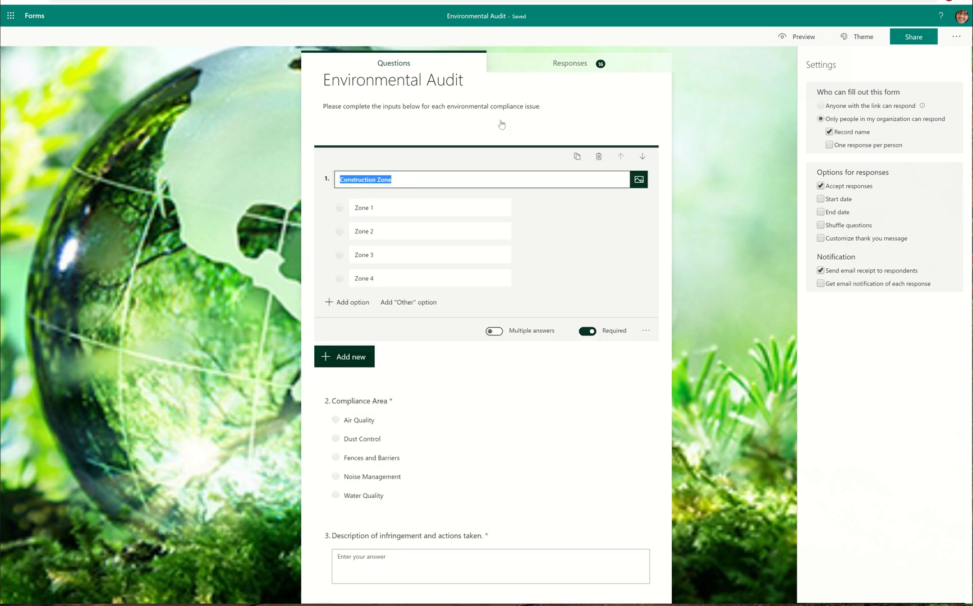
click(797, 37)
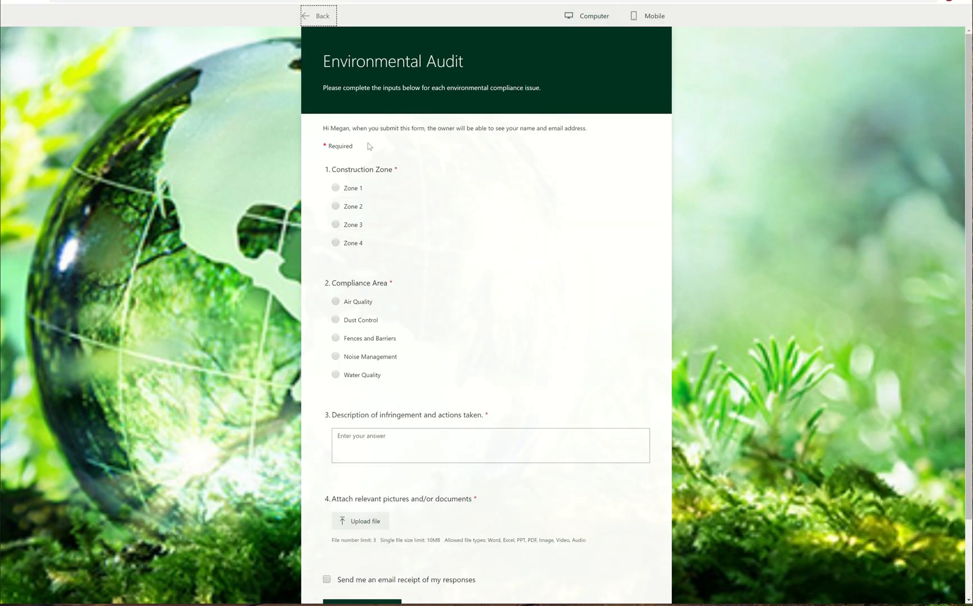
Step: Answer the form with Zone 1, Air Quality, and the description "Strange odors in front of tracker."
click(350, 189)
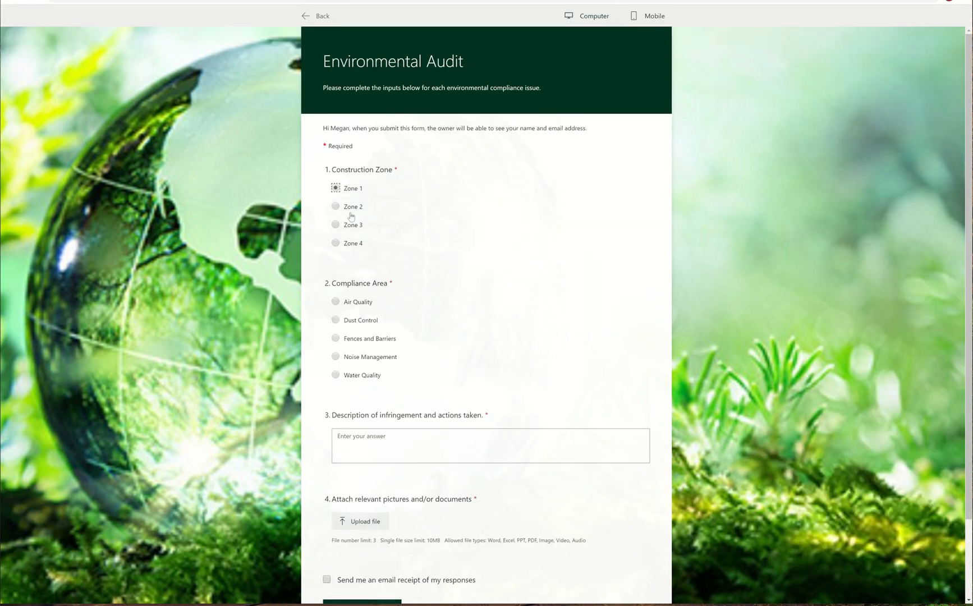
click(349, 303)
click(390, 449)
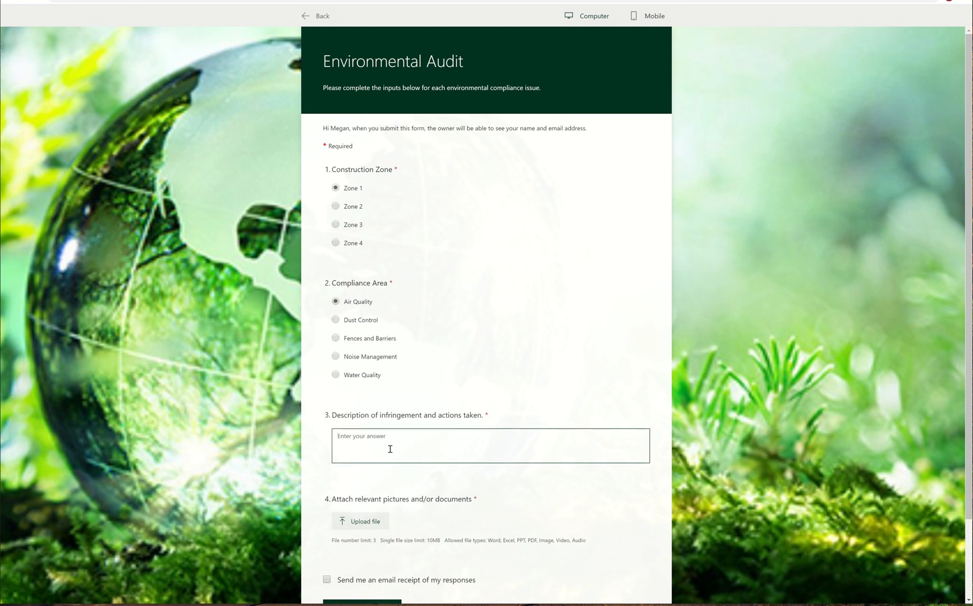
text(Strange or)
text(ers)
key(BackSpace)
text(ors in front of tracker)
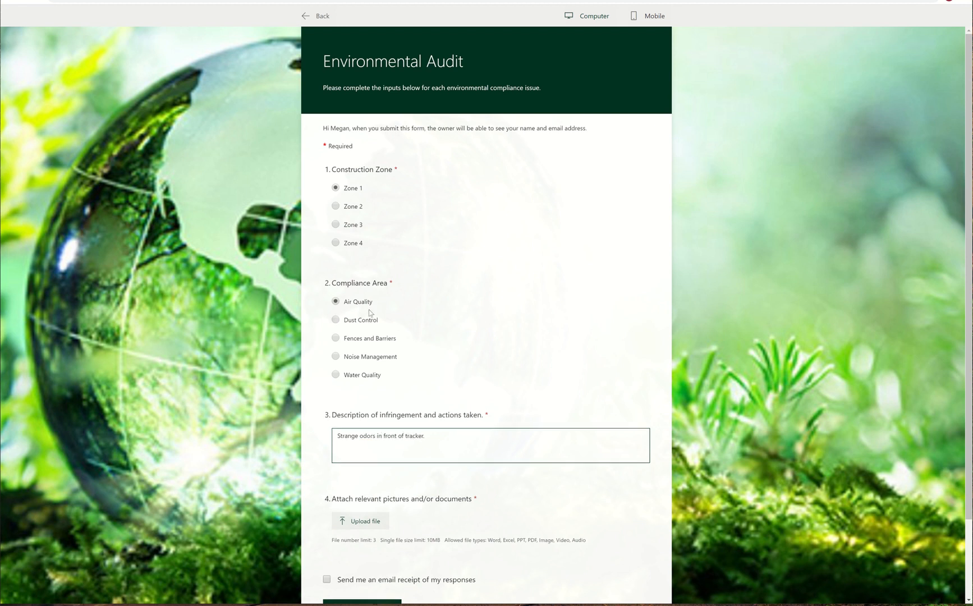
Step: Upload SampleInfographicsFile.pptx and SampleInvoice.docx as the attachments
click(358, 519)
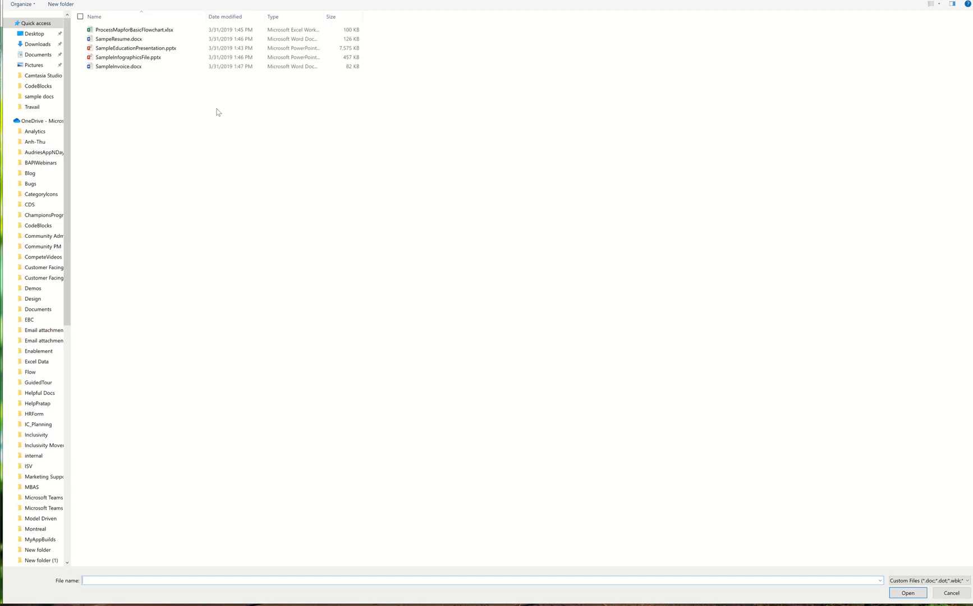
click(116, 66)
ctrl+click(117, 59)
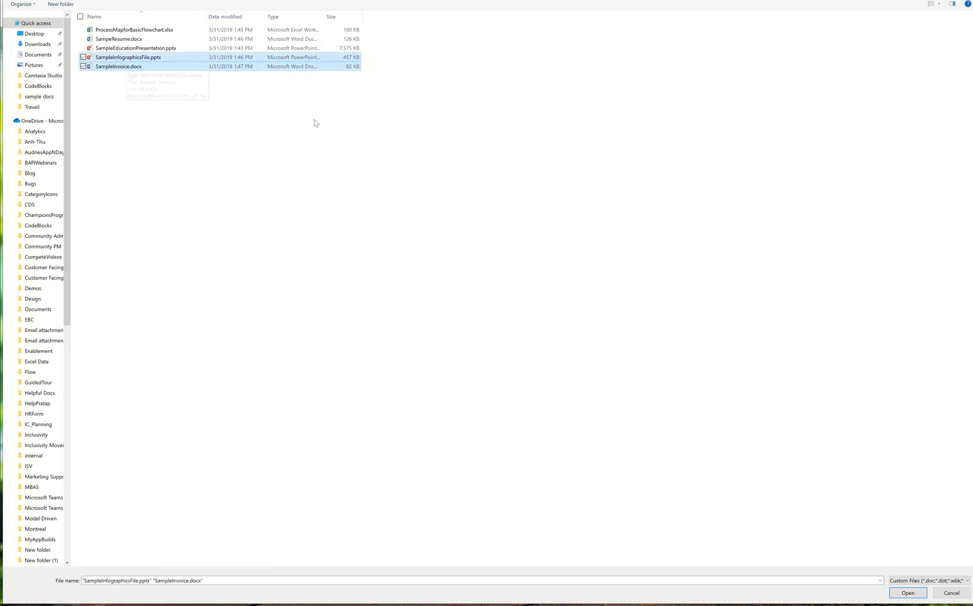
click(908, 592)
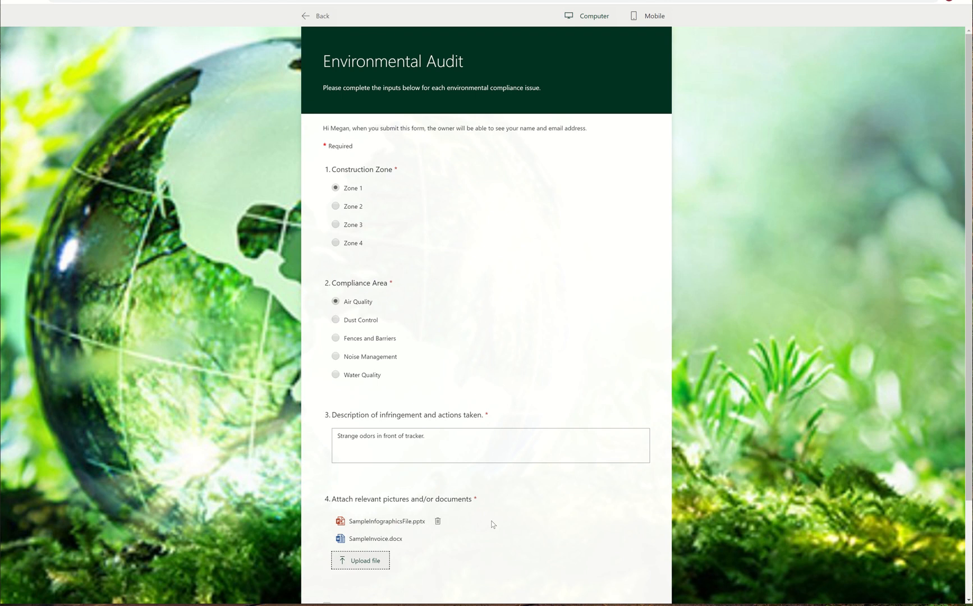
Step: Request an email receipt of the responses and submit the form
scroll(492, 524, down, 3)
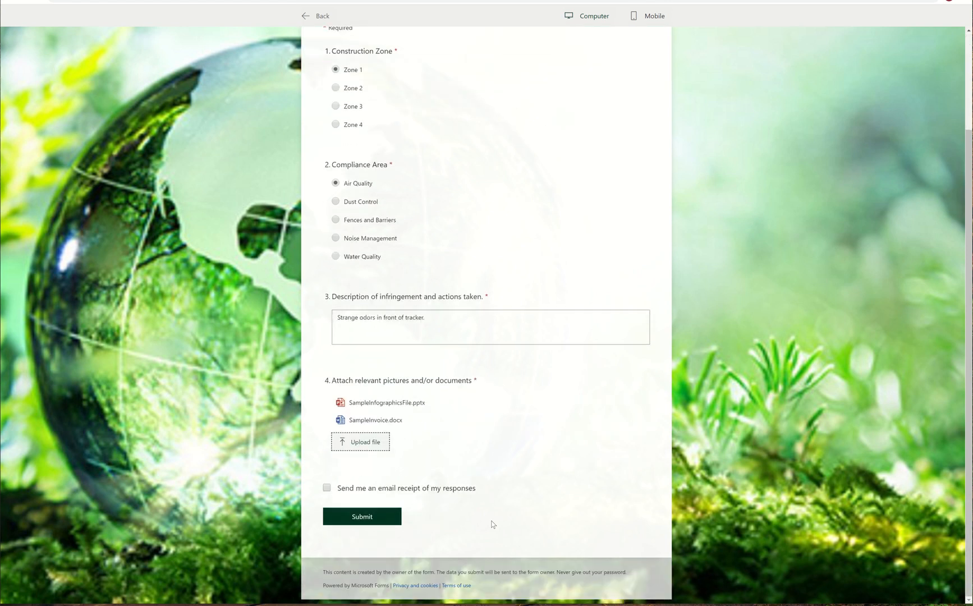
click(337, 507)
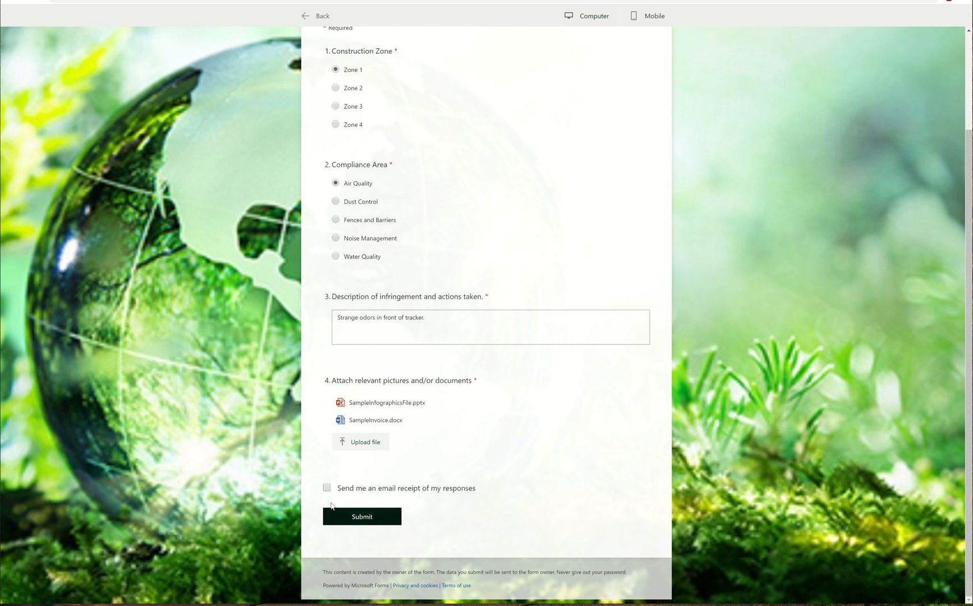
click(325, 489)
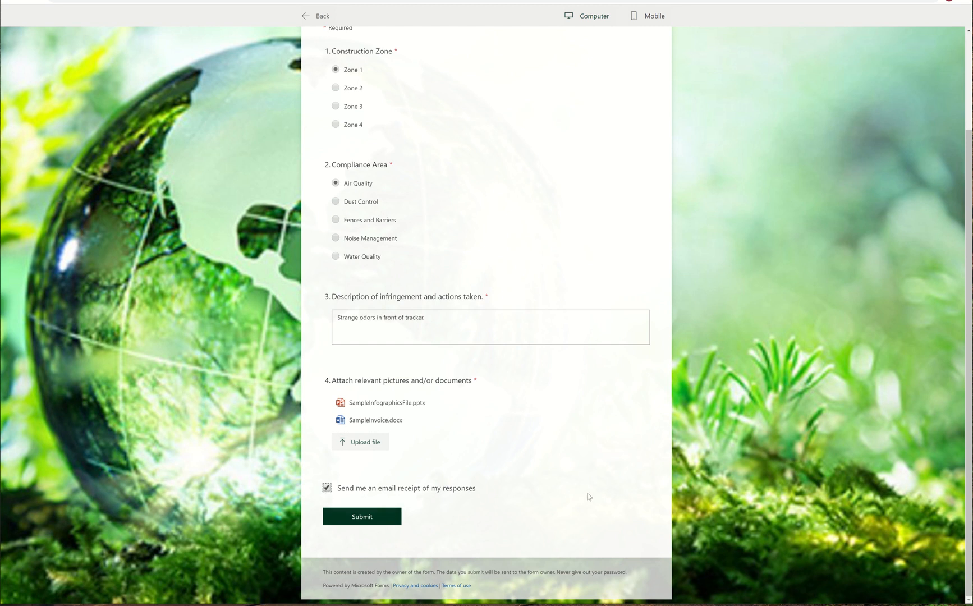
scroll(588, 496, up, 2)
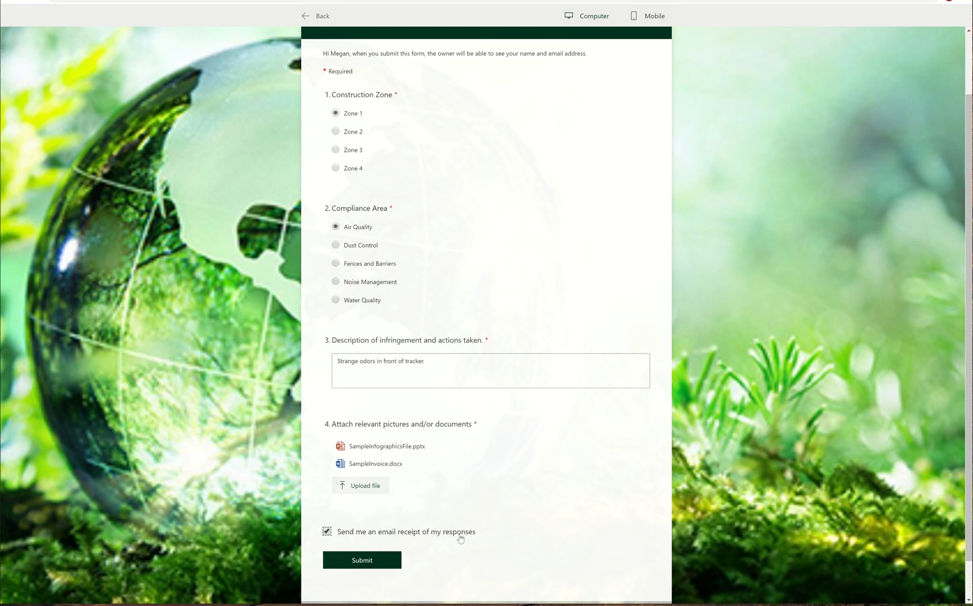
click(380, 567)
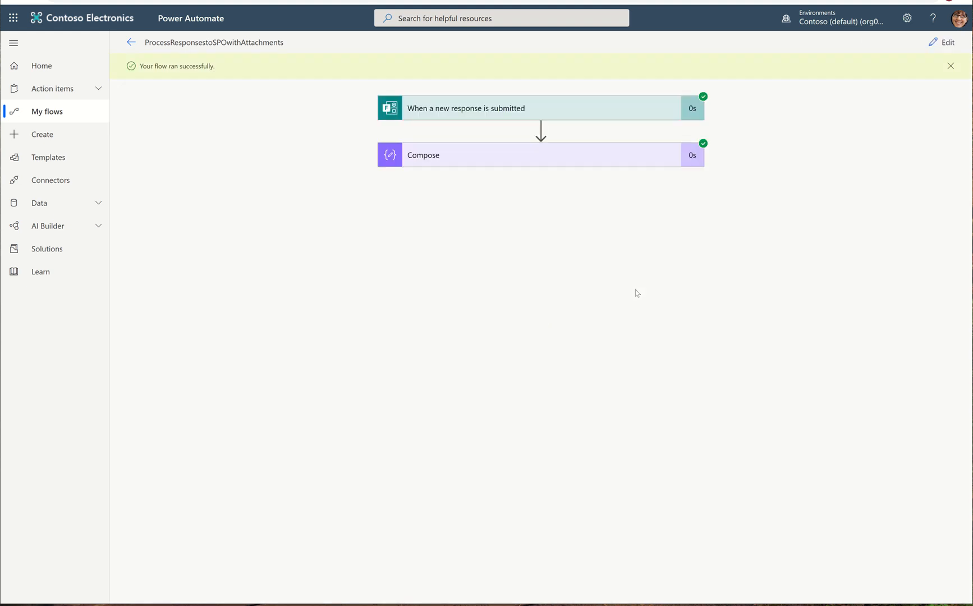
Step: Copy the trigger's output body from the test run and paste it into a new untitled file in Visual Studio Code
click(472, 110)
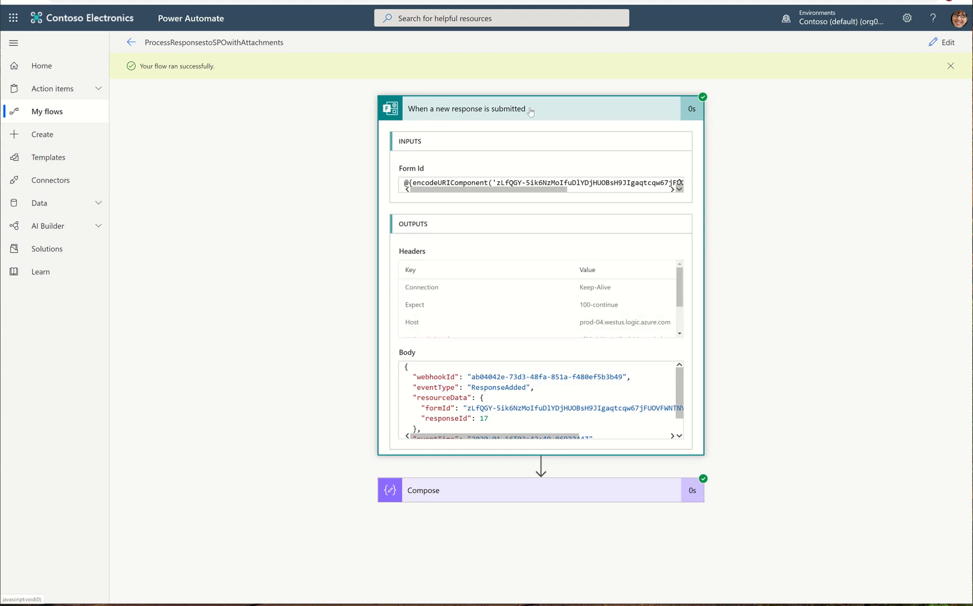
click(527, 398)
scroll(524, 393, down, 1)
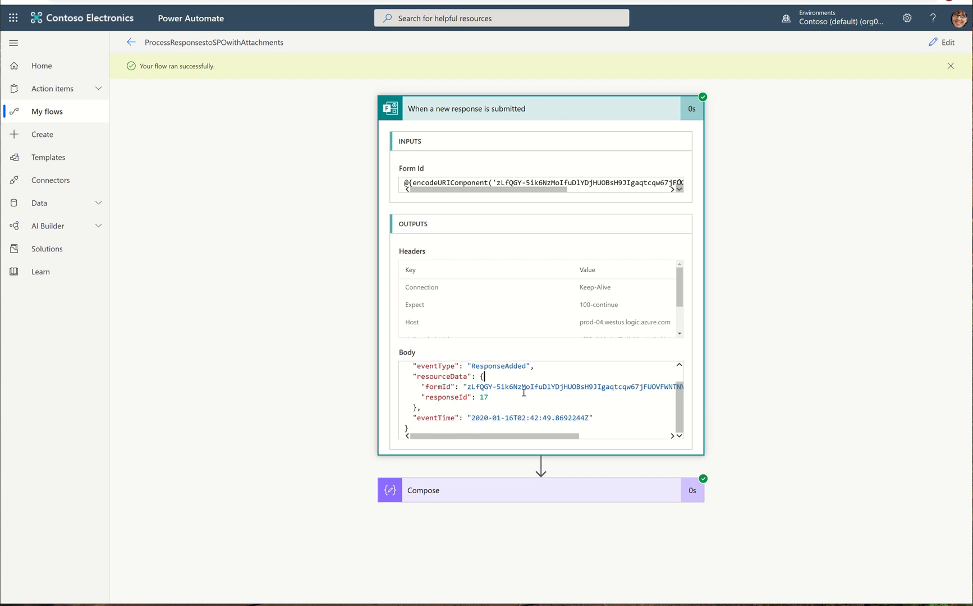
key(ctrl+a)
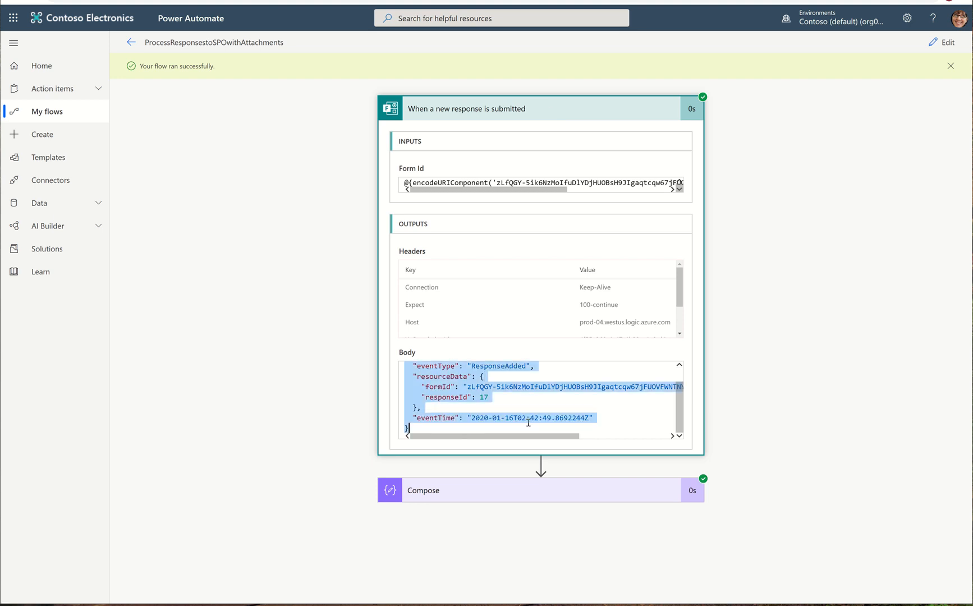
click(462, 605)
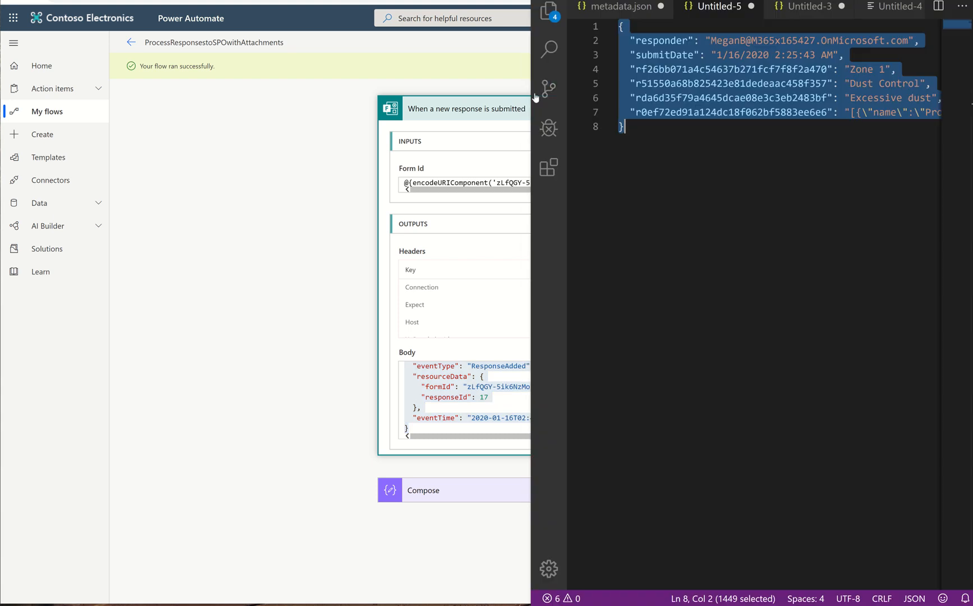
click(568, 0)
click(587, 7)
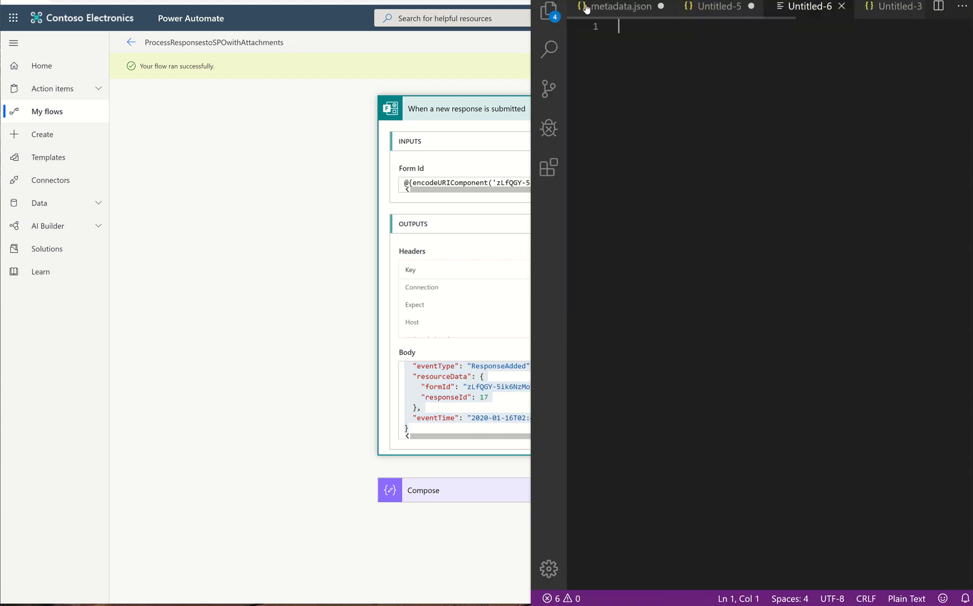
key(ctrl+v)
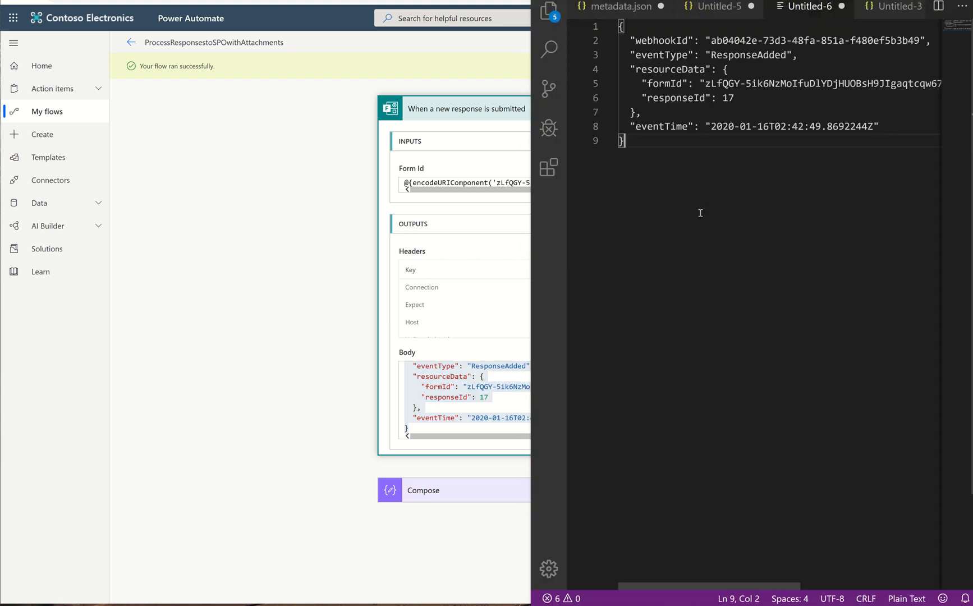
Step: Set the pasted file's language mode to JSON and highlight the responseId key
click(907, 598)
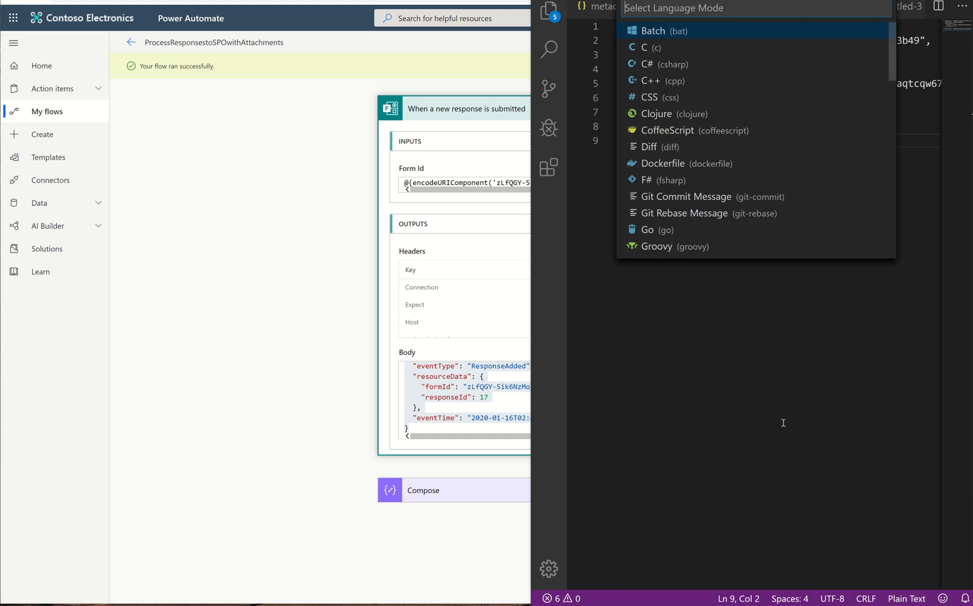
scroll(691, 191, down, 3)
click(681, 195)
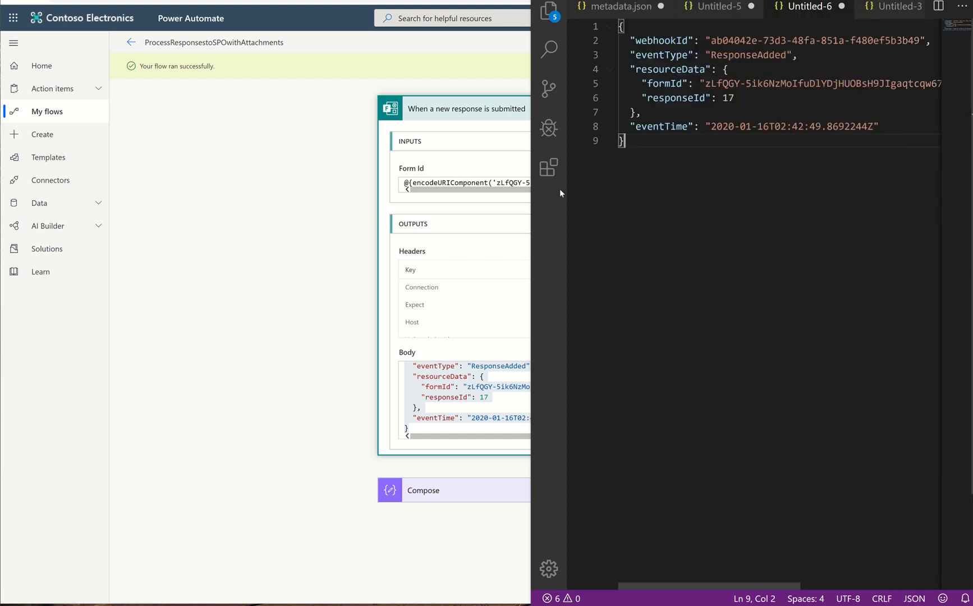
drag(531, 218, 124, 288)
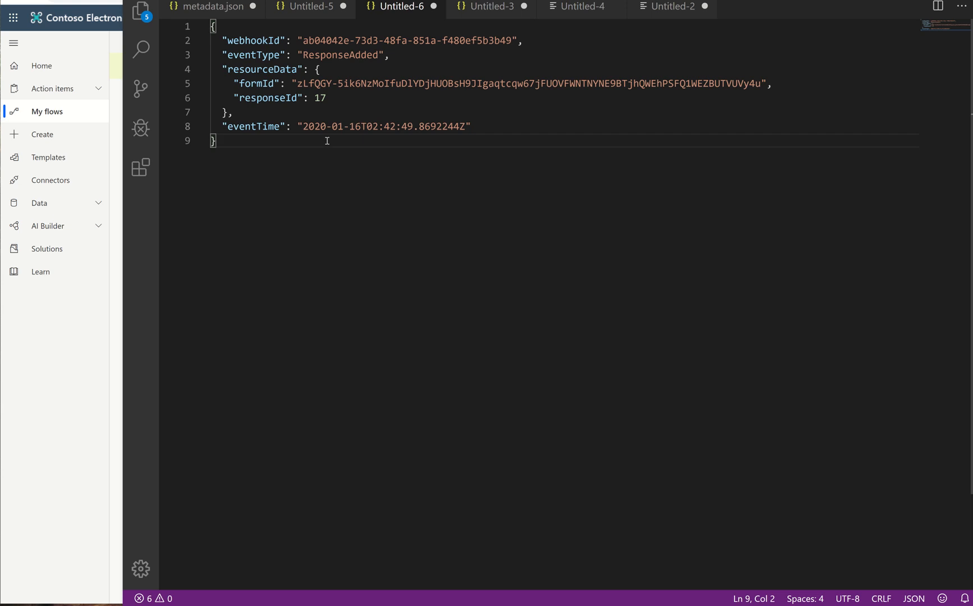
drag(239, 98, 297, 98)
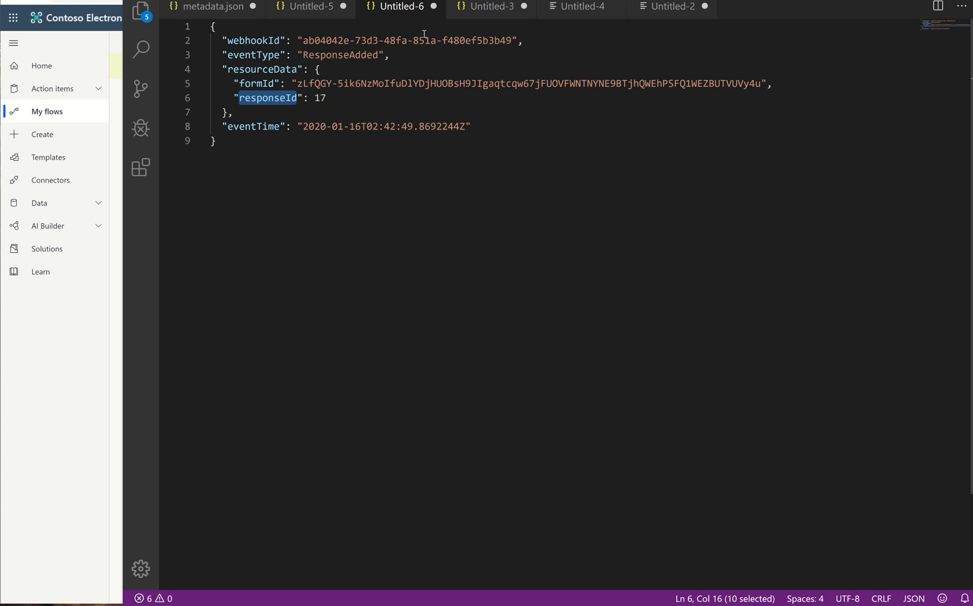
Step: Close the other untitled tabs without saving them, keeping Untitled-6 open
click(524, 7)
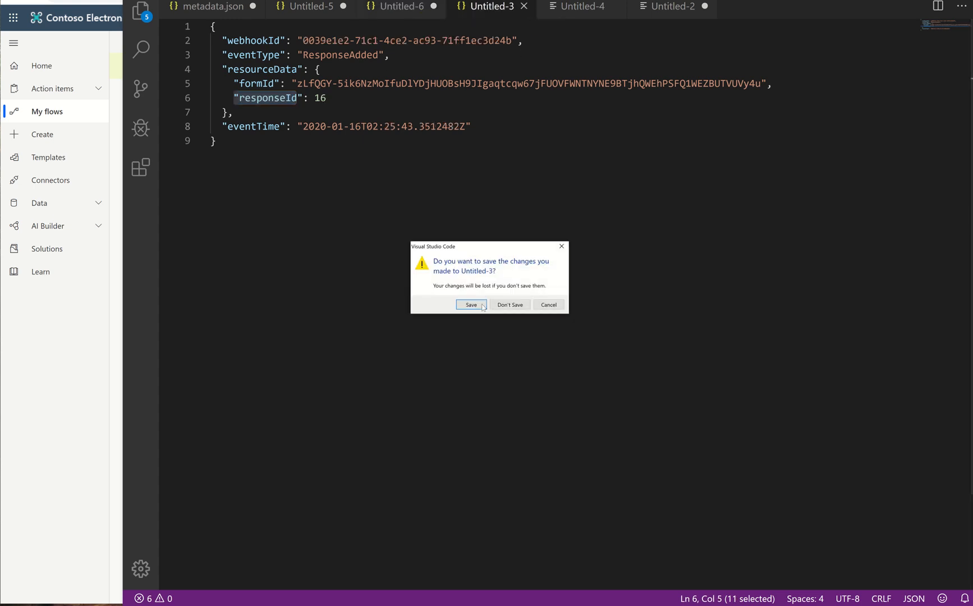
click(503, 307)
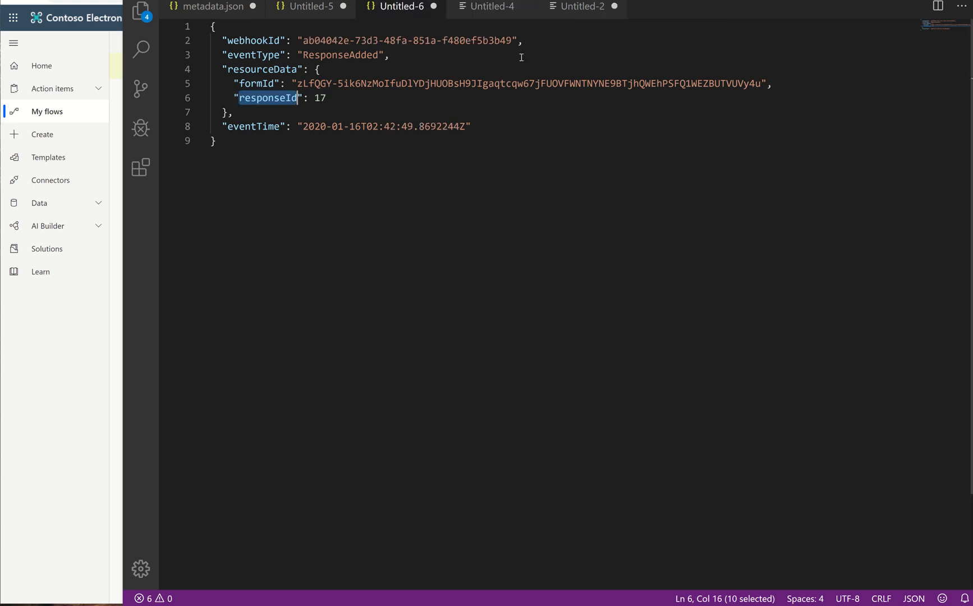
click(525, 6)
click(523, 6)
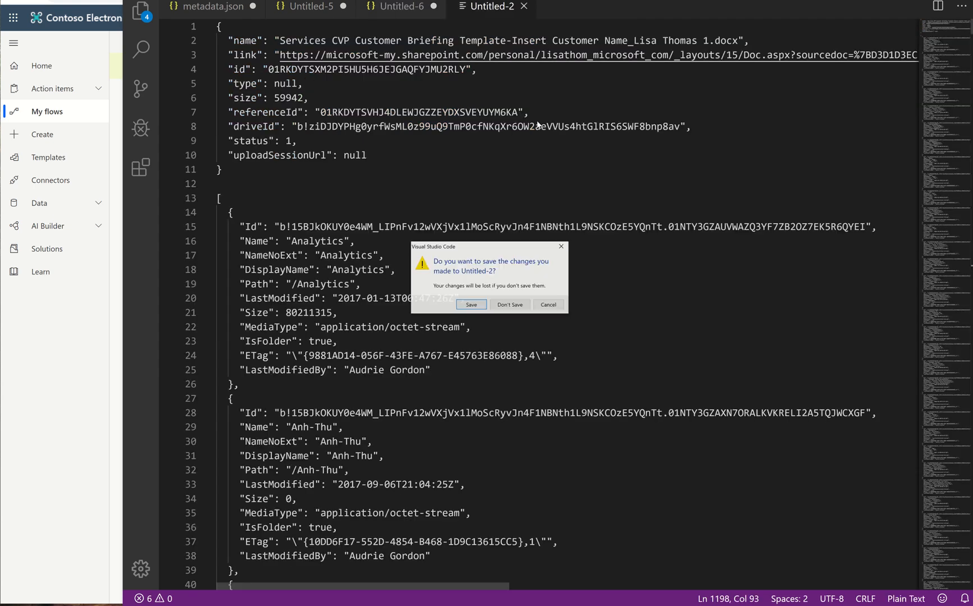
click(472, 304)
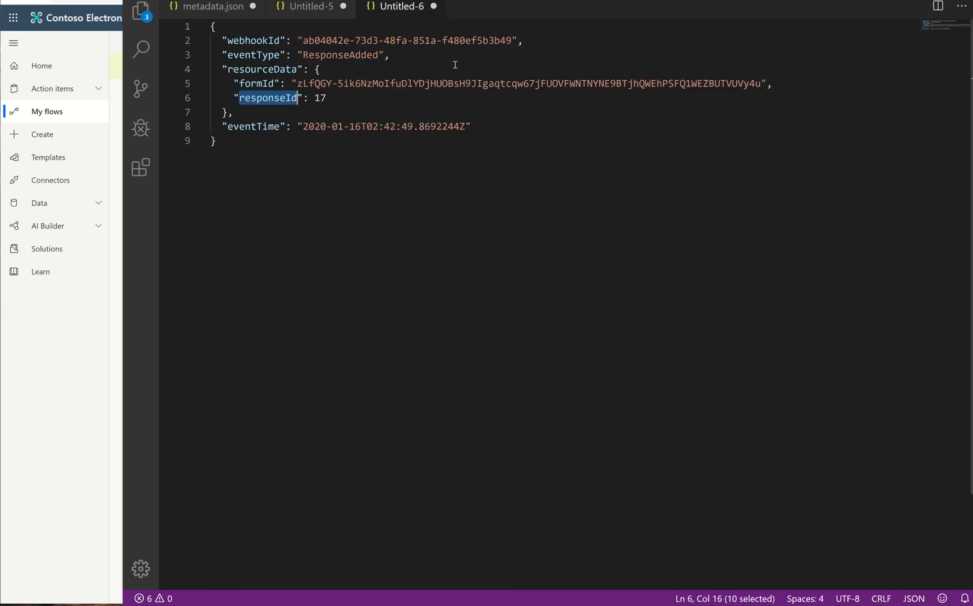
click(434, 6)
click(558, 305)
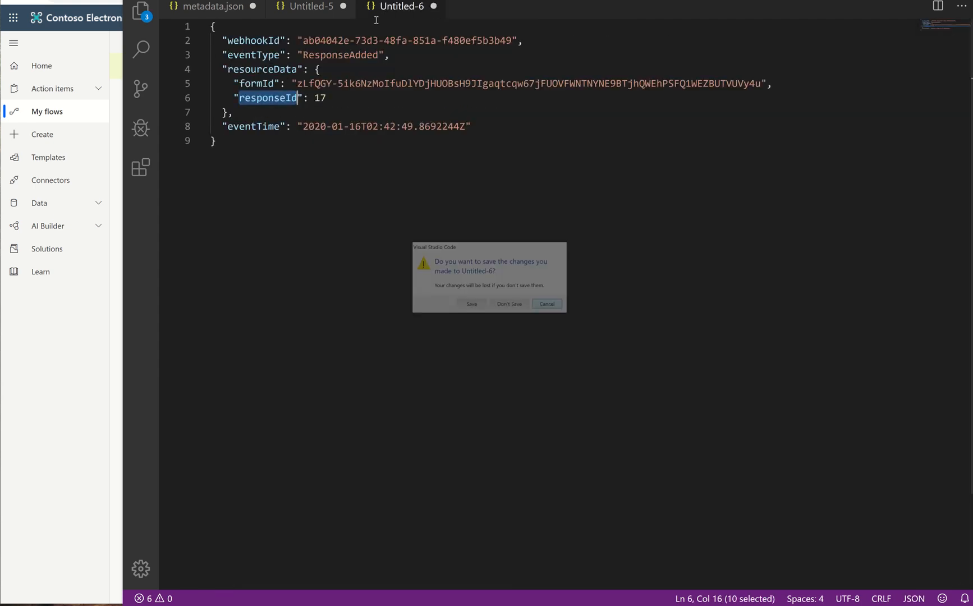
click(343, 6)
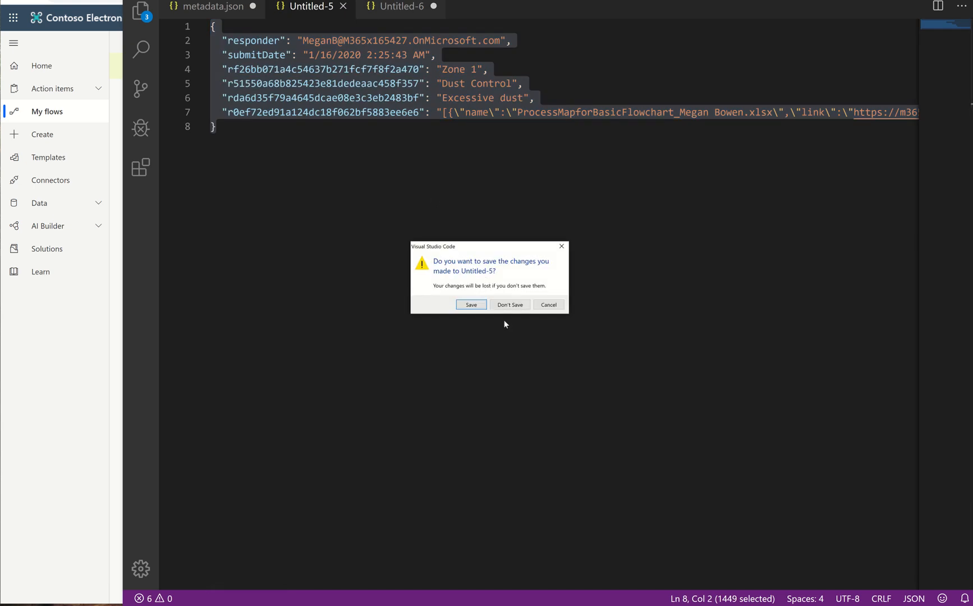
click(509, 304)
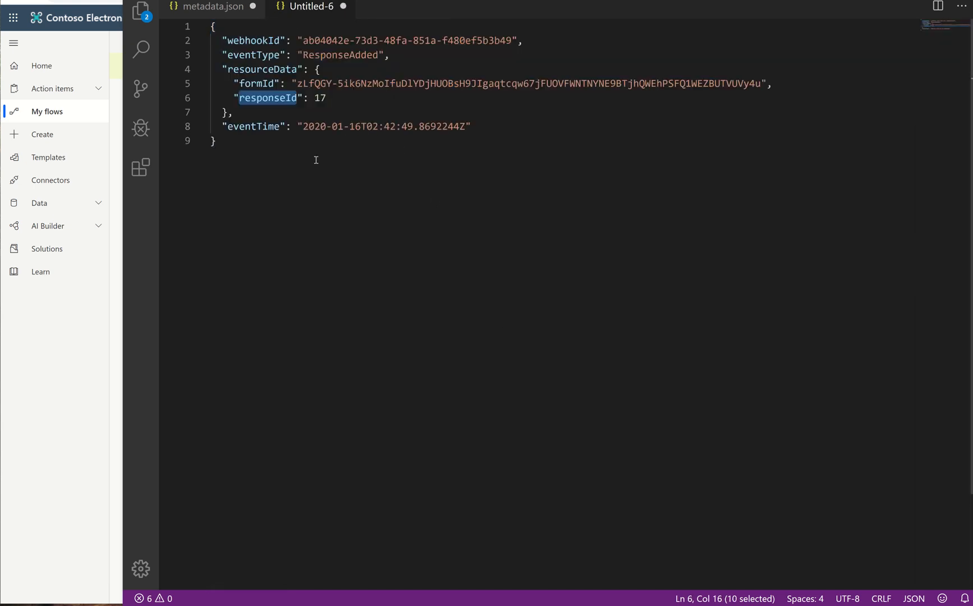
Step: Save the trigger output file as output from trigger.json
click(288, 154)
click(159, 0)
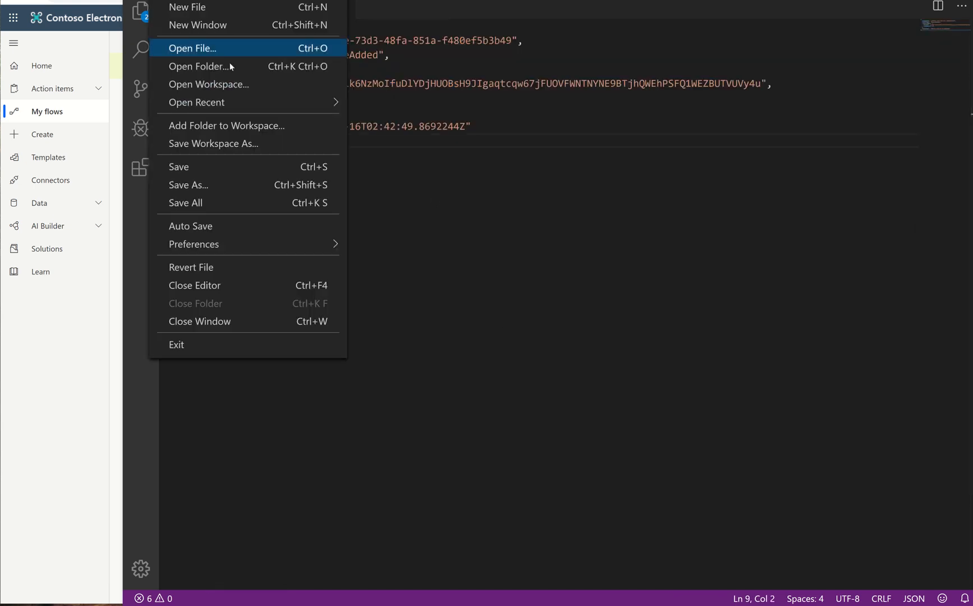
click(233, 186)
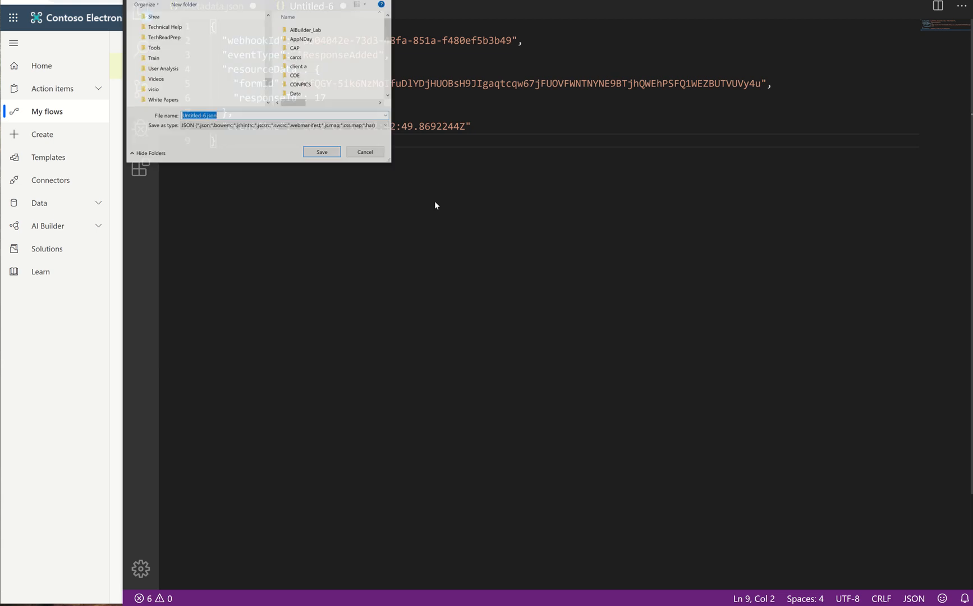
click(214, 126)
click(214, 126)
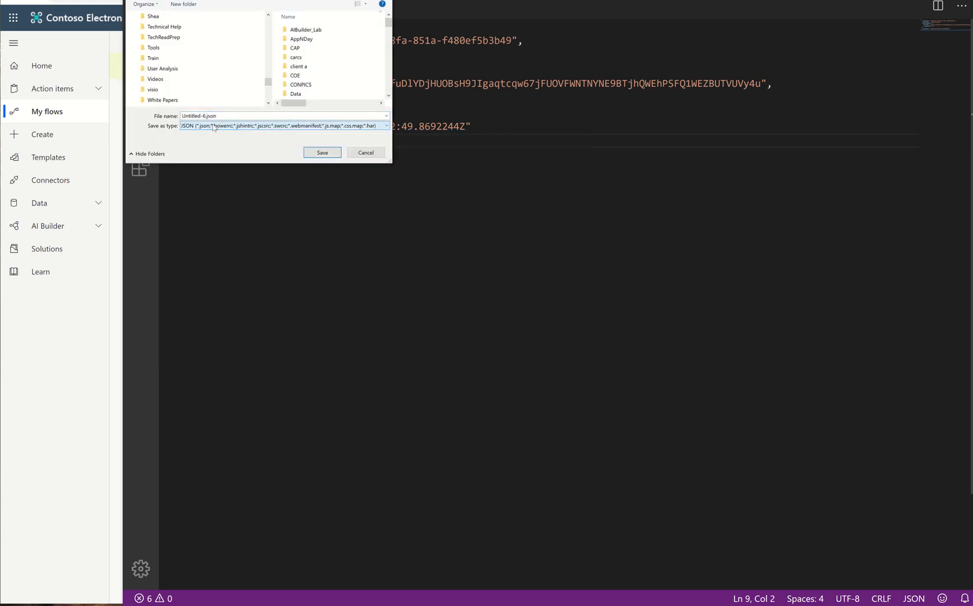
double_click(220, 115)
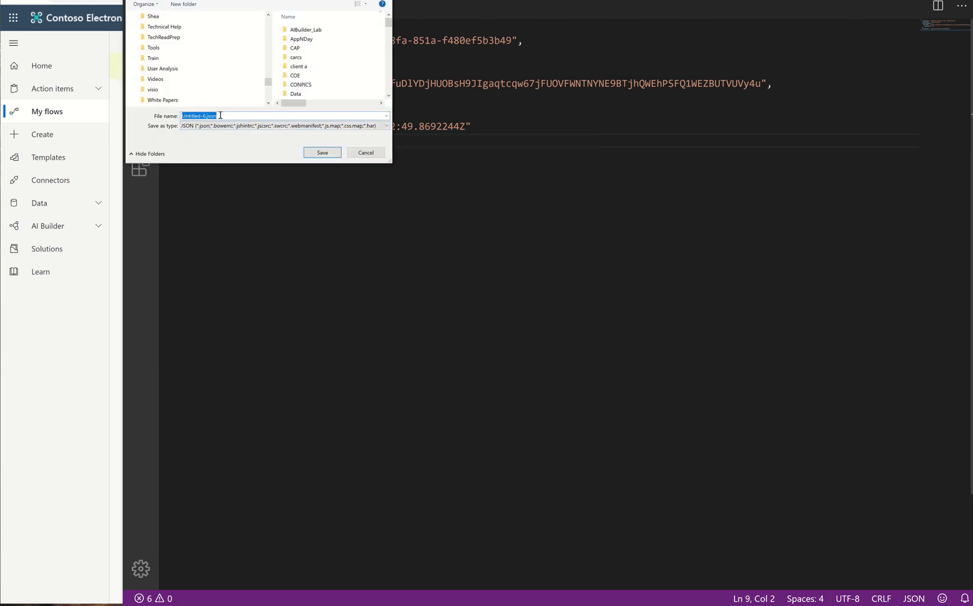
text(iyr)
key(BackSpace)
key(BackSpace)
text(output)
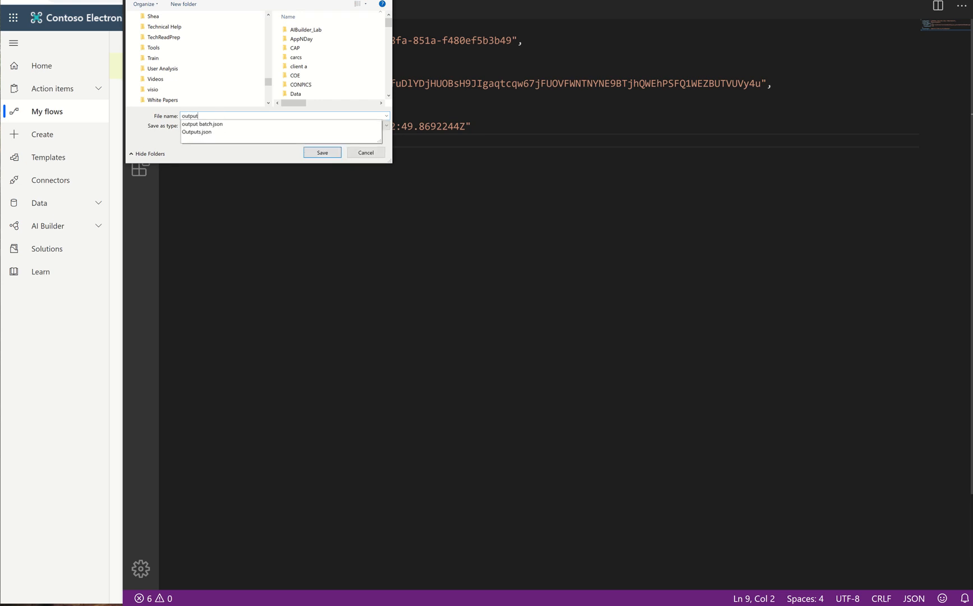
text( from trigger)
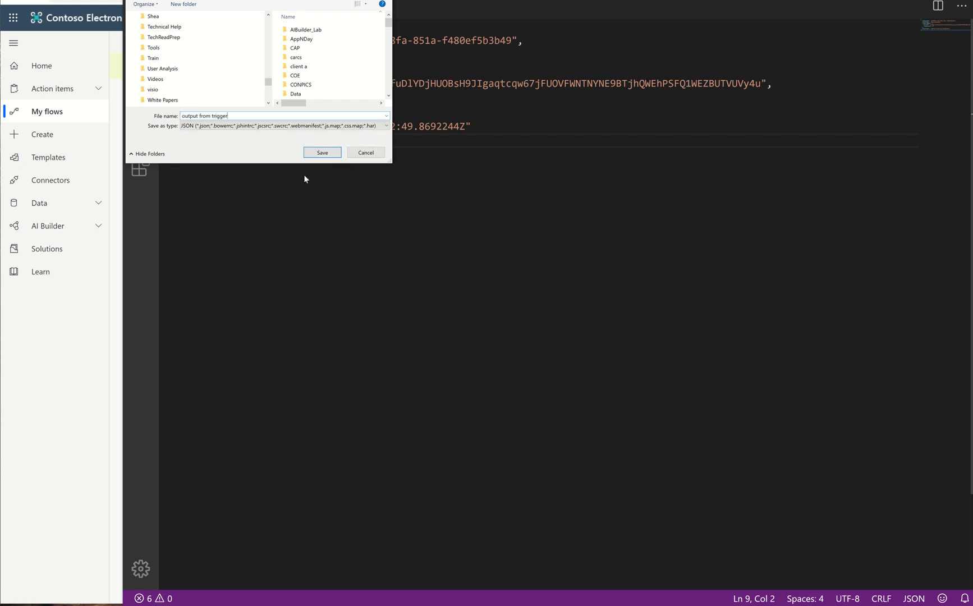
click(323, 153)
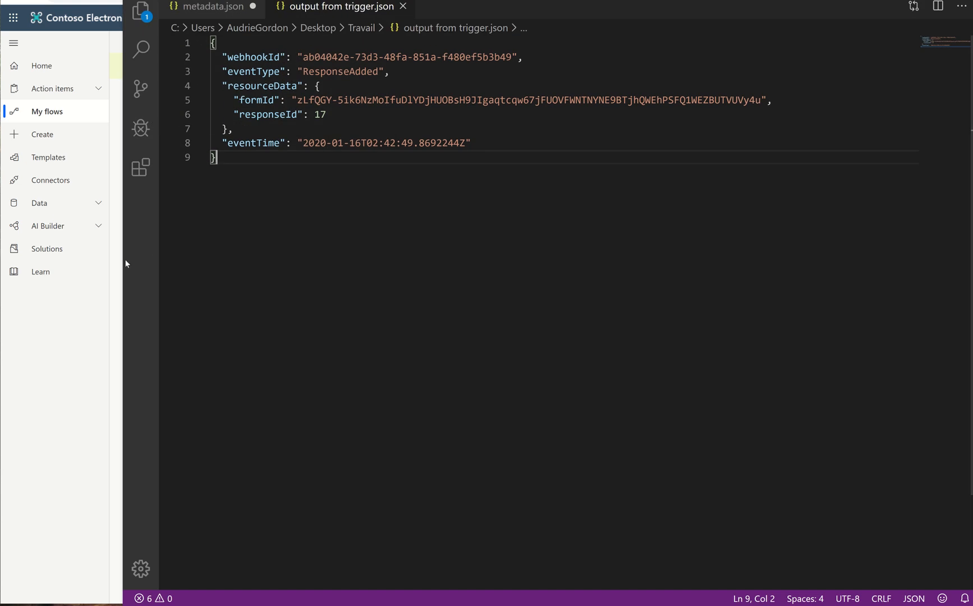
Step: Review the trigger's inputs and output body in the flow run
drag(124, 260, 710, 292)
click(405, 106)
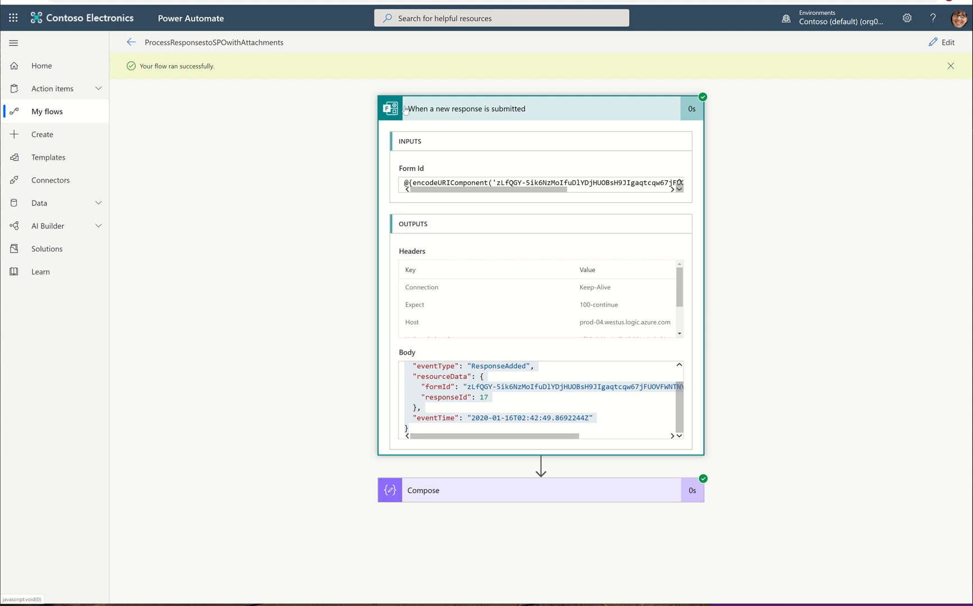
click(471, 119)
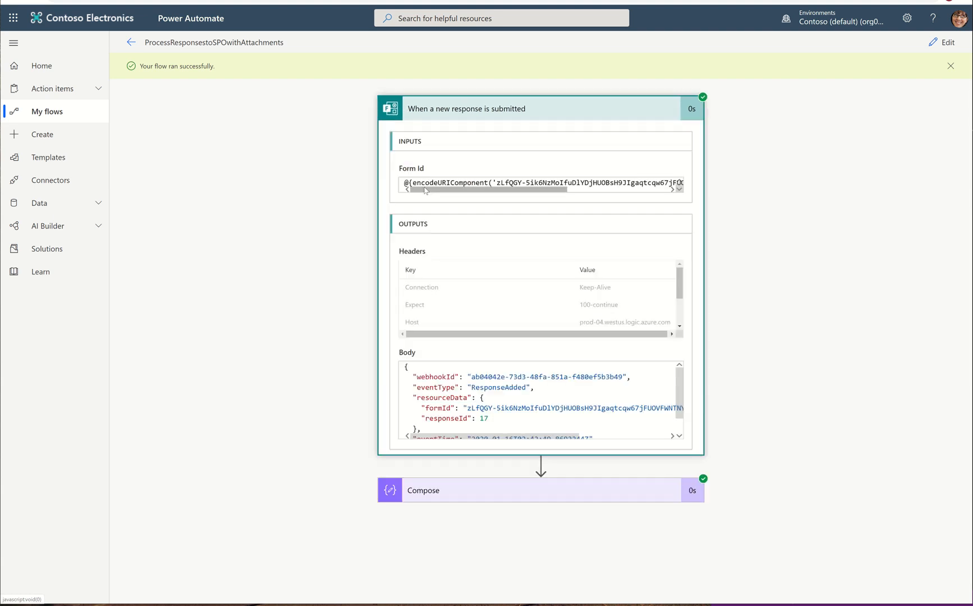
drag(457, 192, 371, 201)
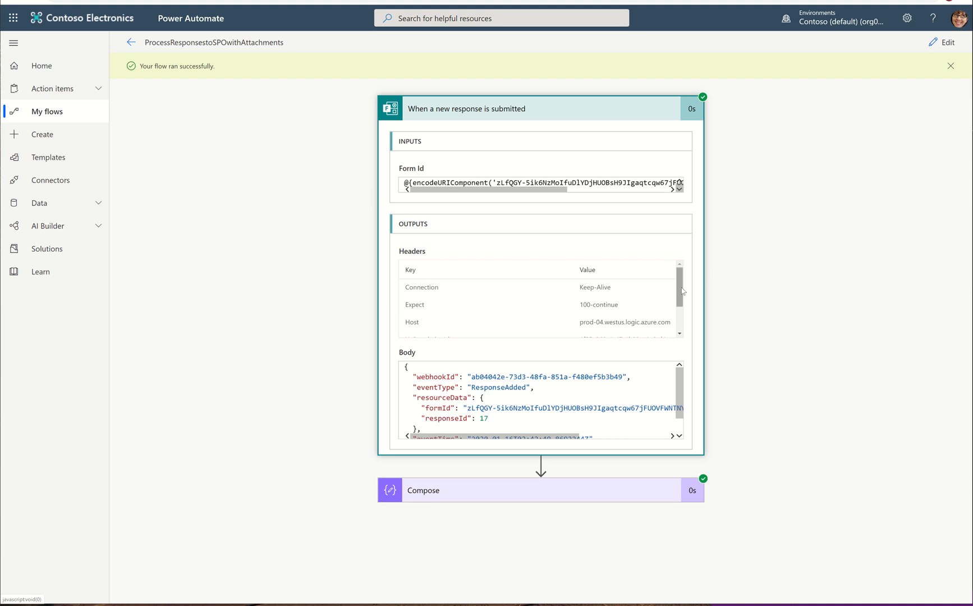
drag(683, 291, 688, 238)
Step: Insert a Get response details action after the trigger and set its Form Id to Environmental Audit
click(943, 43)
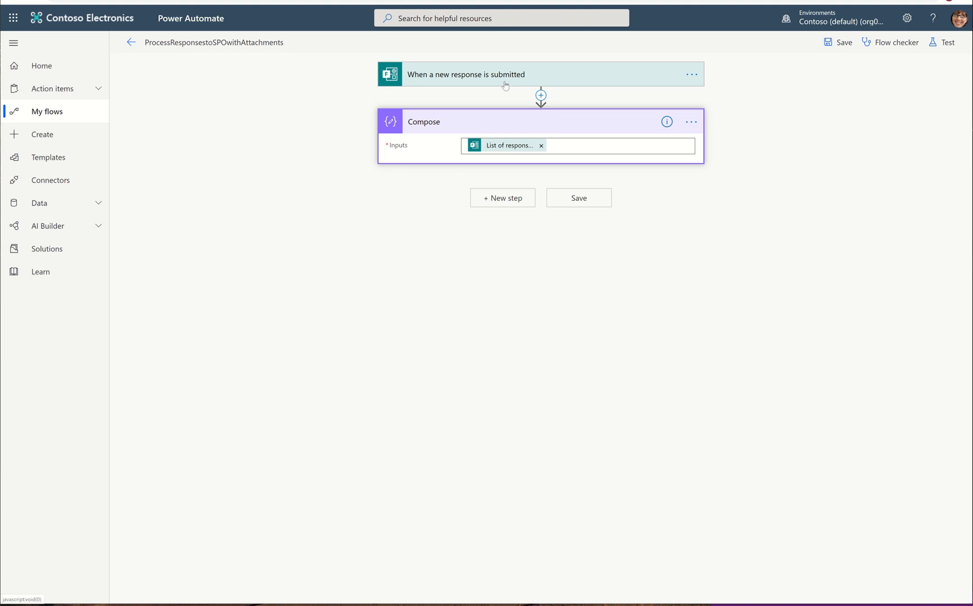
click(540, 95)
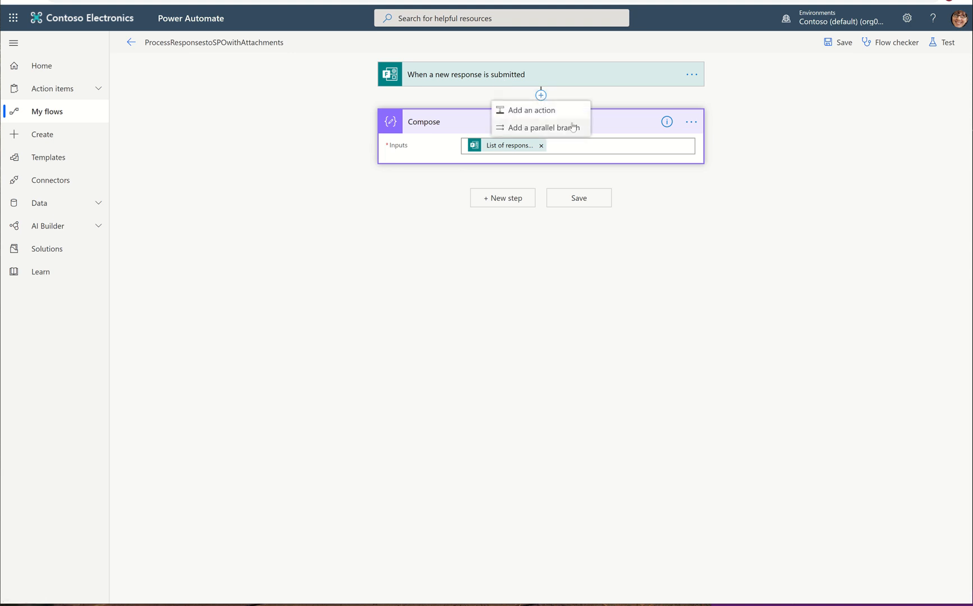
click(531, 111)
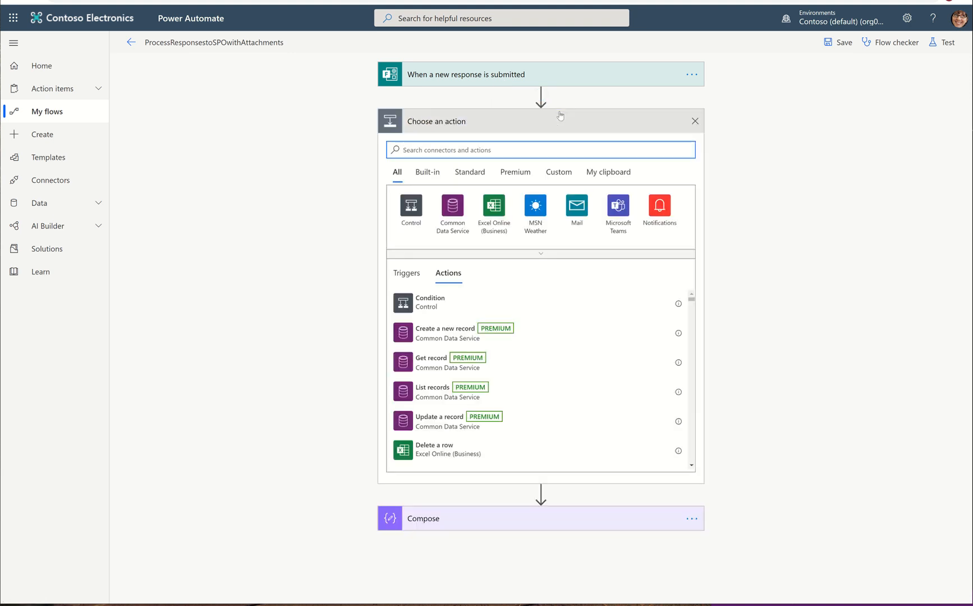
text(get response details)
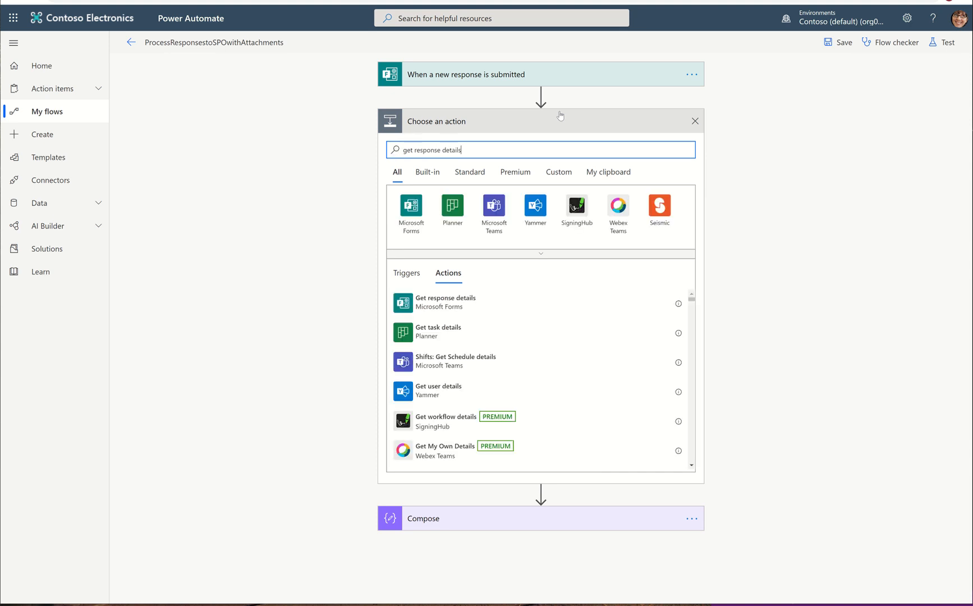
click(482, 303)
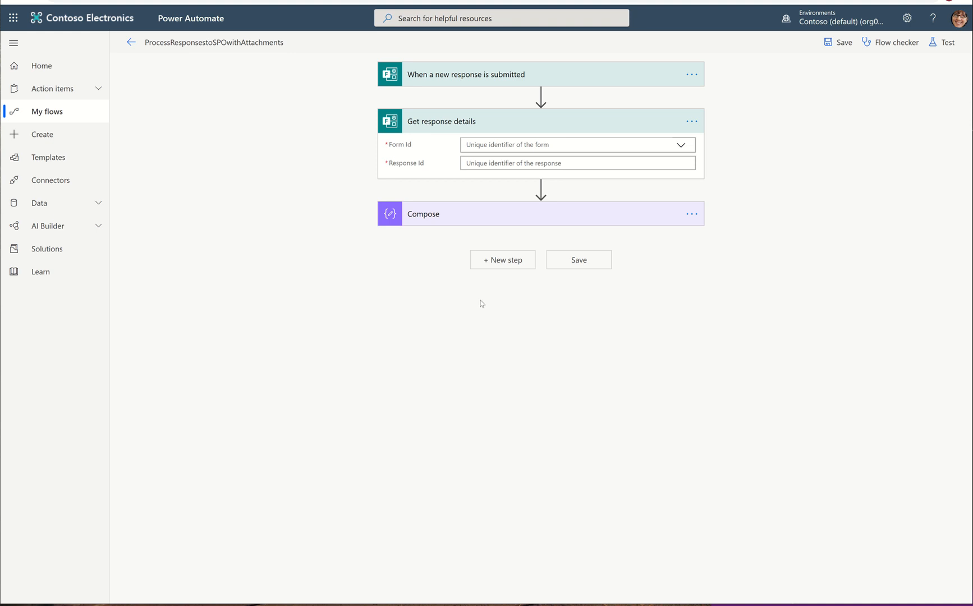
click(681, 145)
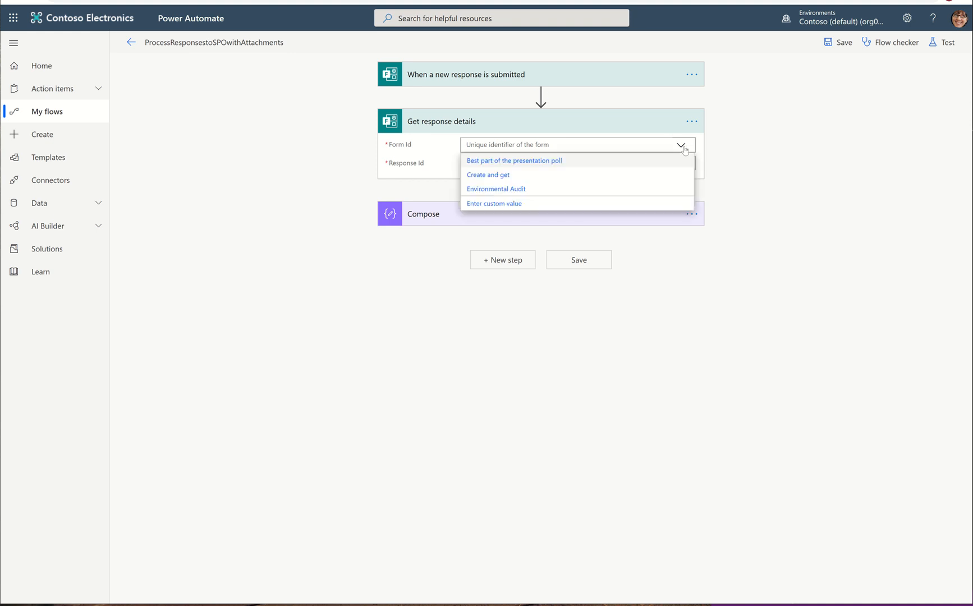
click(520, 191)
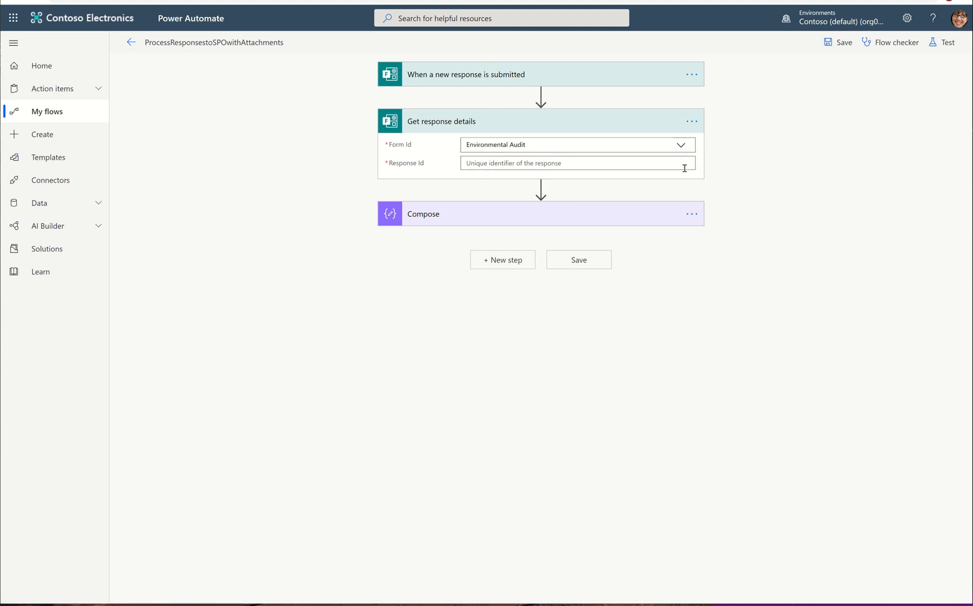
Step: Set Response Id to the trigger's List of response notifications Response Id and save the flow
click(660, 165)
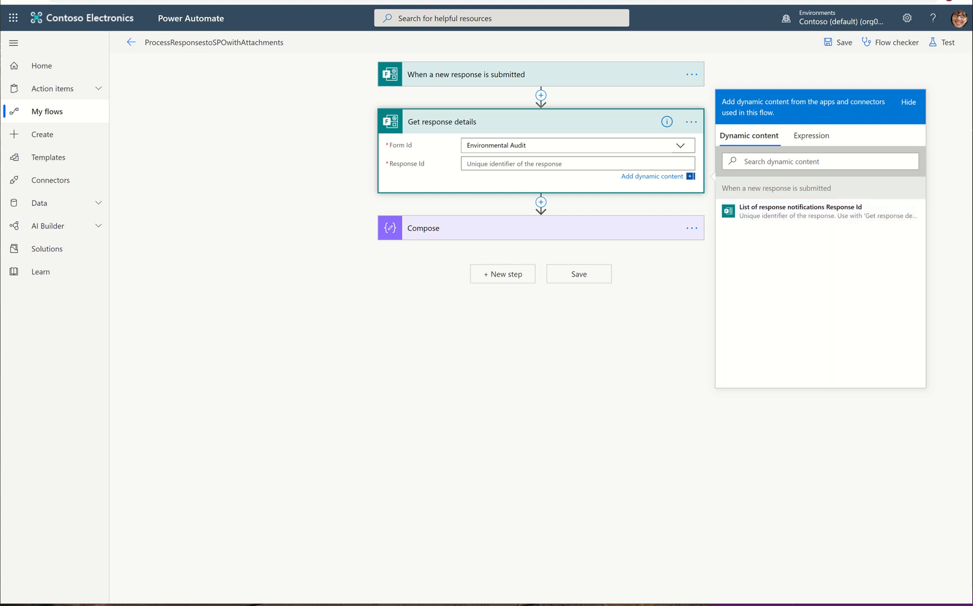
click(534, 605)
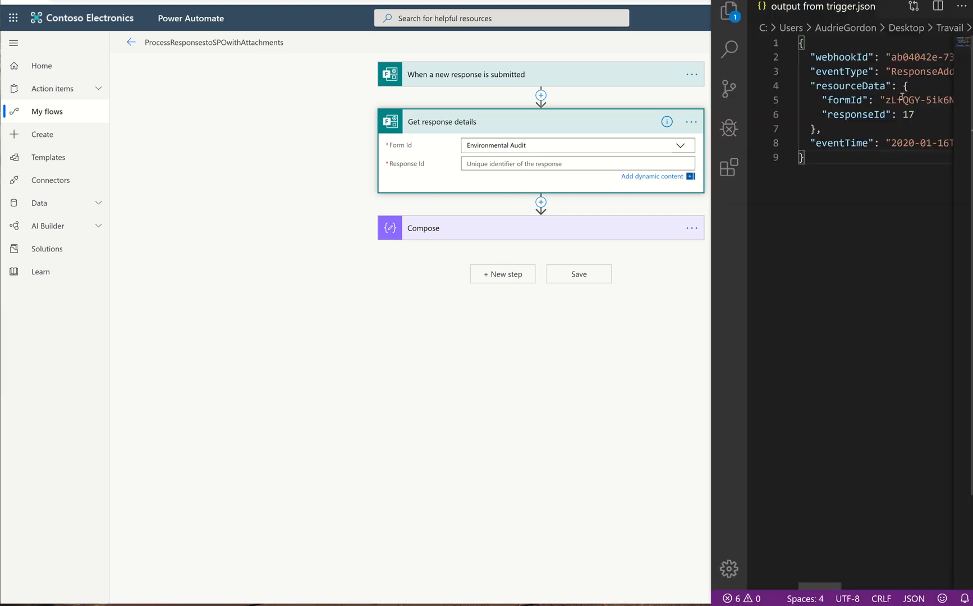
drag(914, 113, 804, 118)
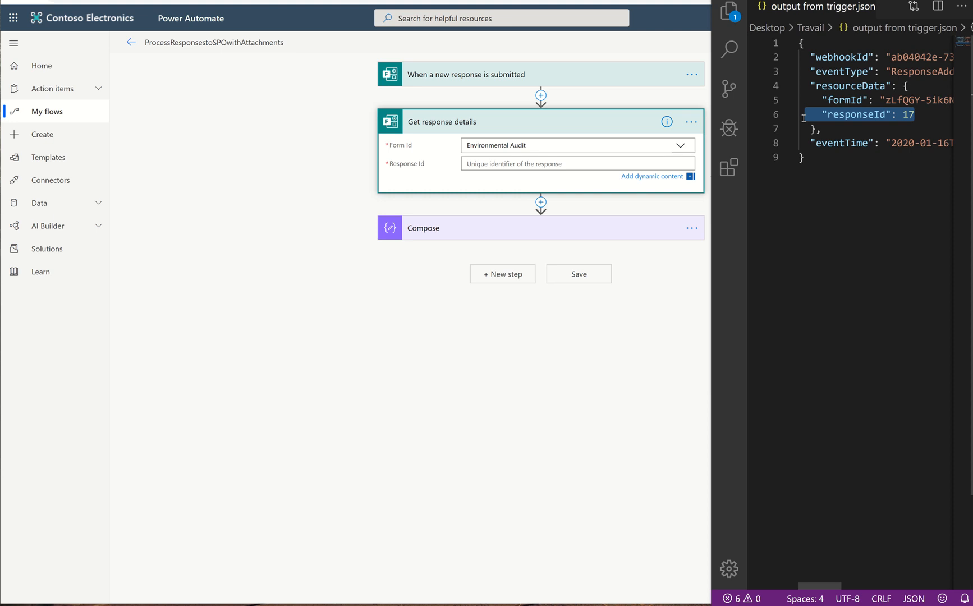
click(557, 164)
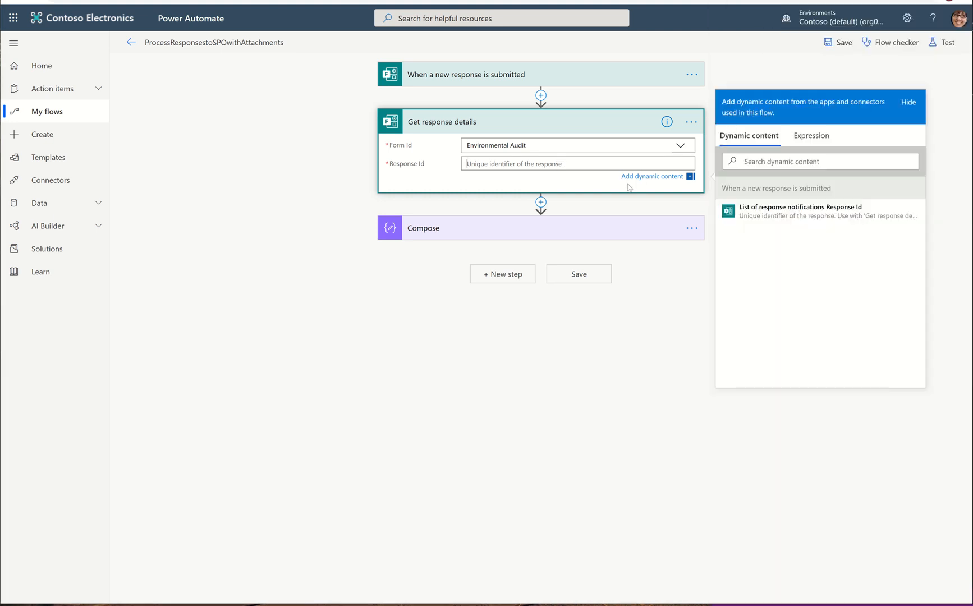
click(855, 212)
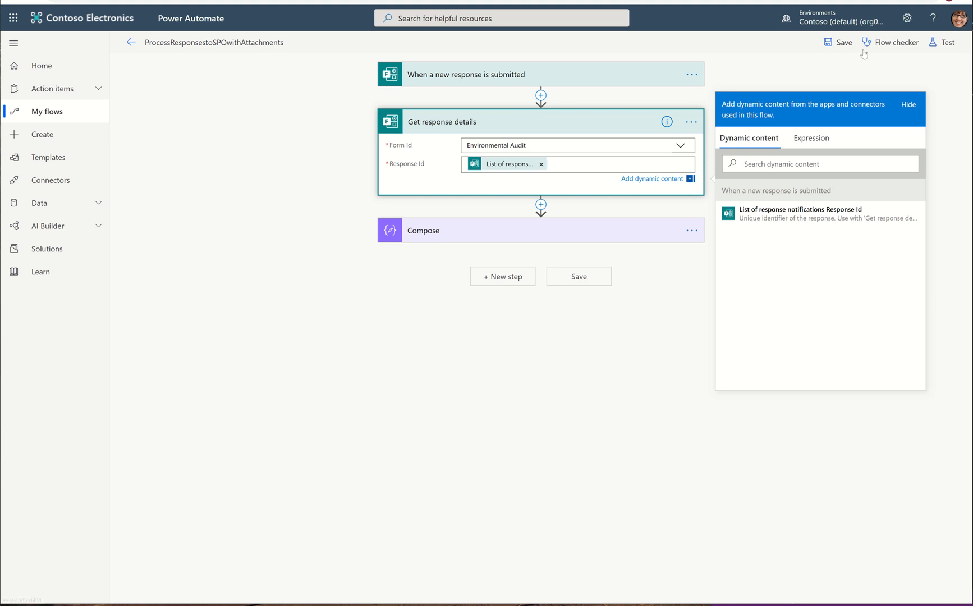
click(839, 43)
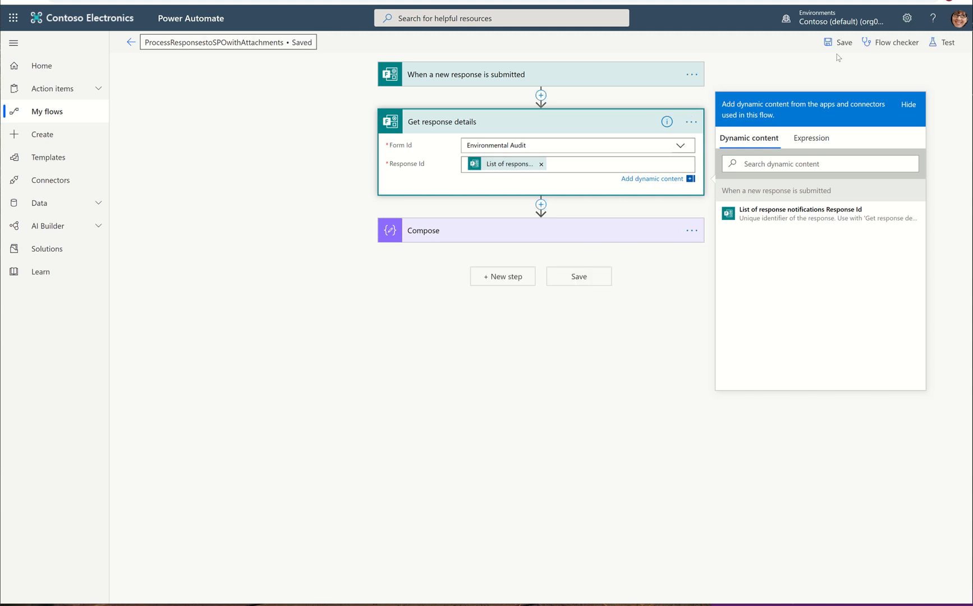
Step: Save the flow and test it with data from the previous succeeded run, then open the Get response details run result
click(838, 44)
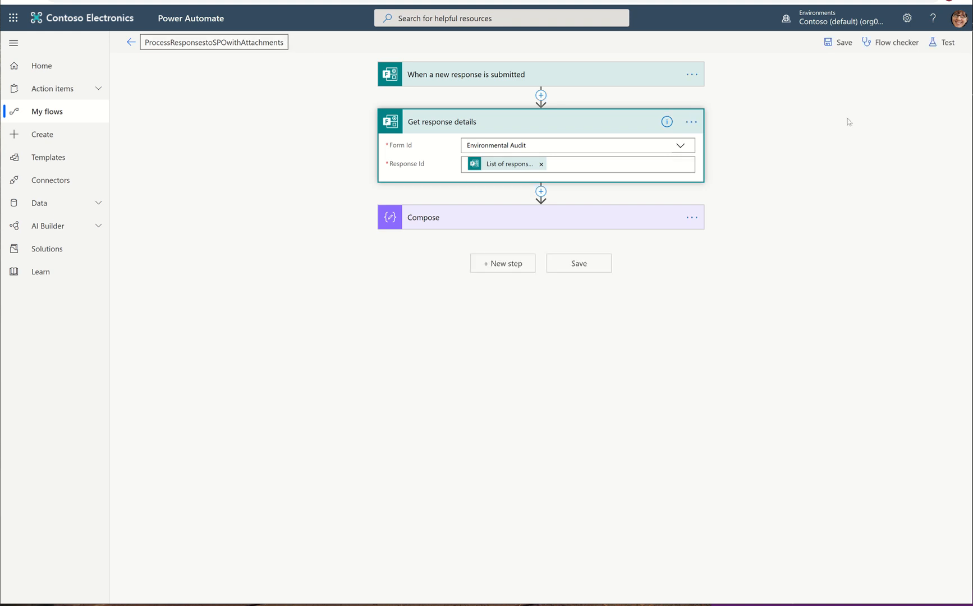
click(844, 49)
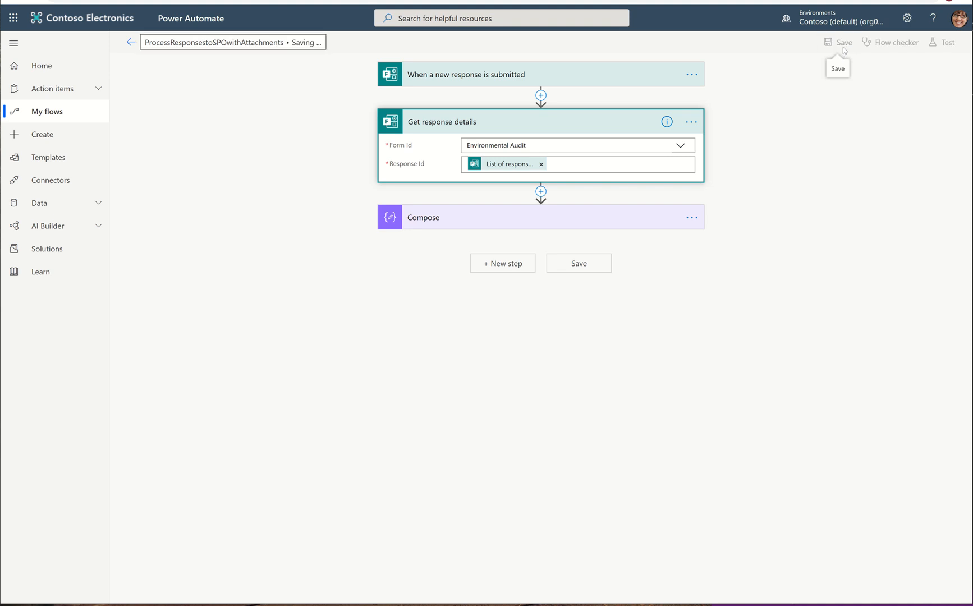
click(949, 54)
click(835, 88)
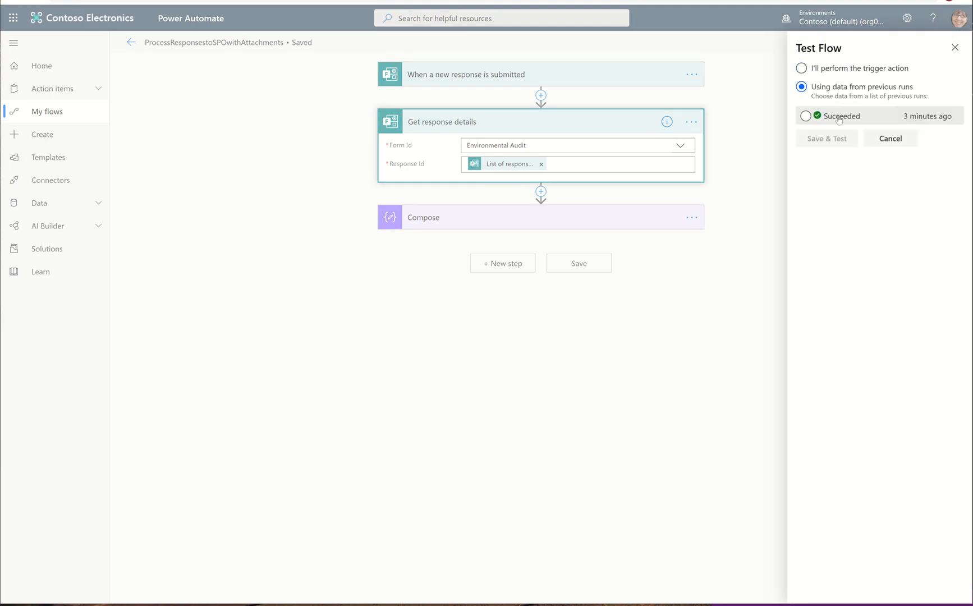
click(838, 119)
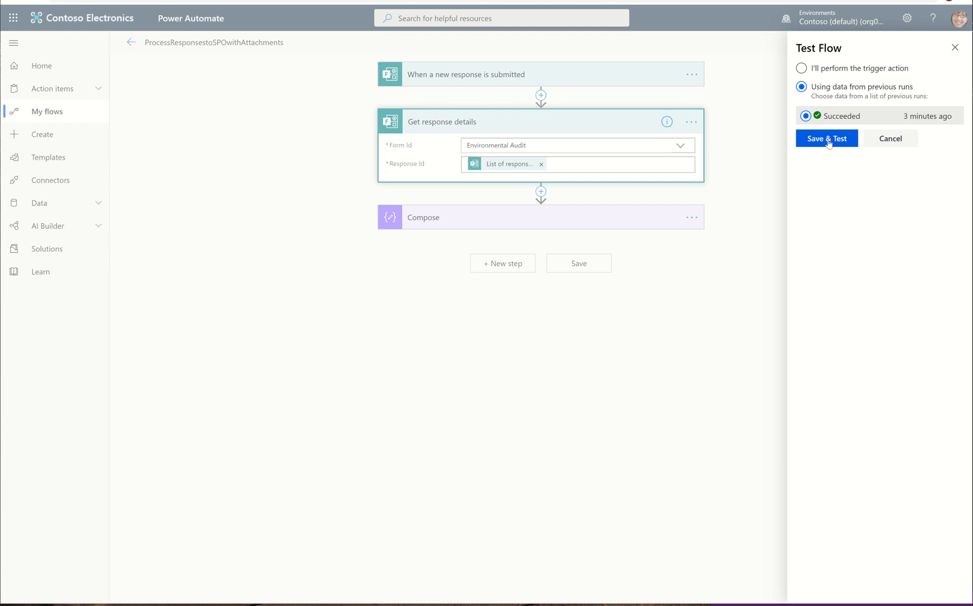
click(828, 141)
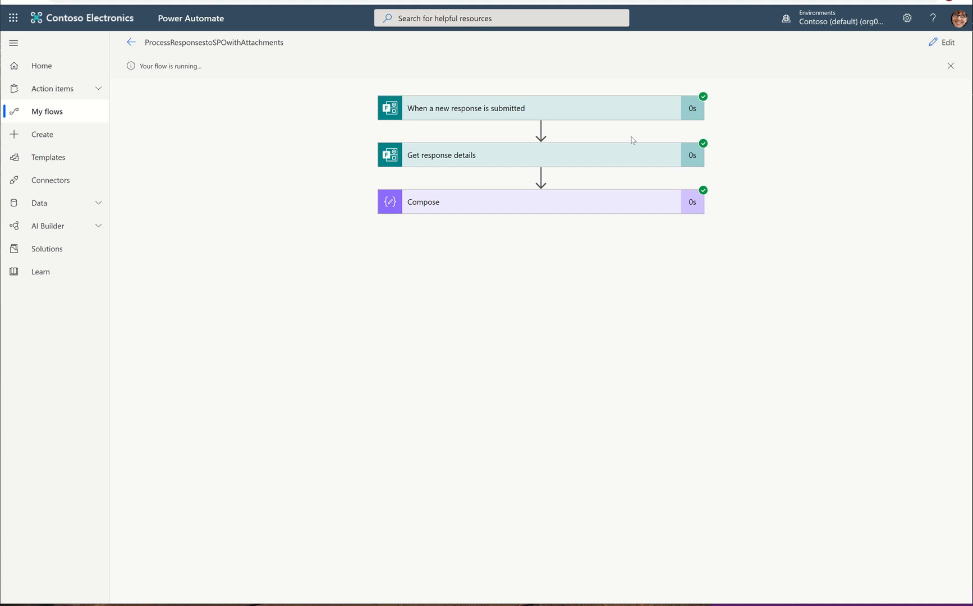
click(479, 156)
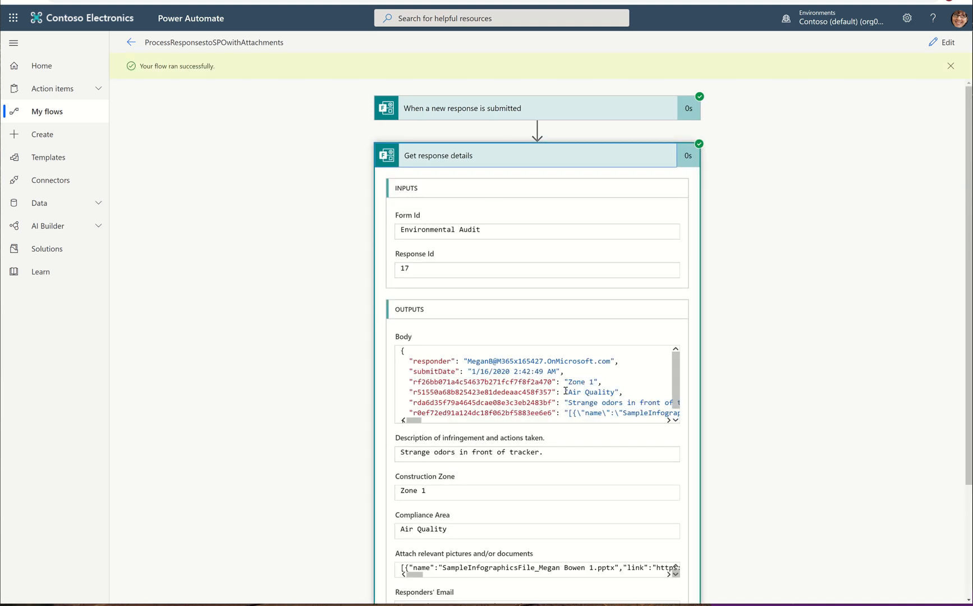
Step: Copy the Get response details output body and paste it into a new untitled editor file
scroll(565, 390, down, 5)
scroll(655, 373, up, 1)
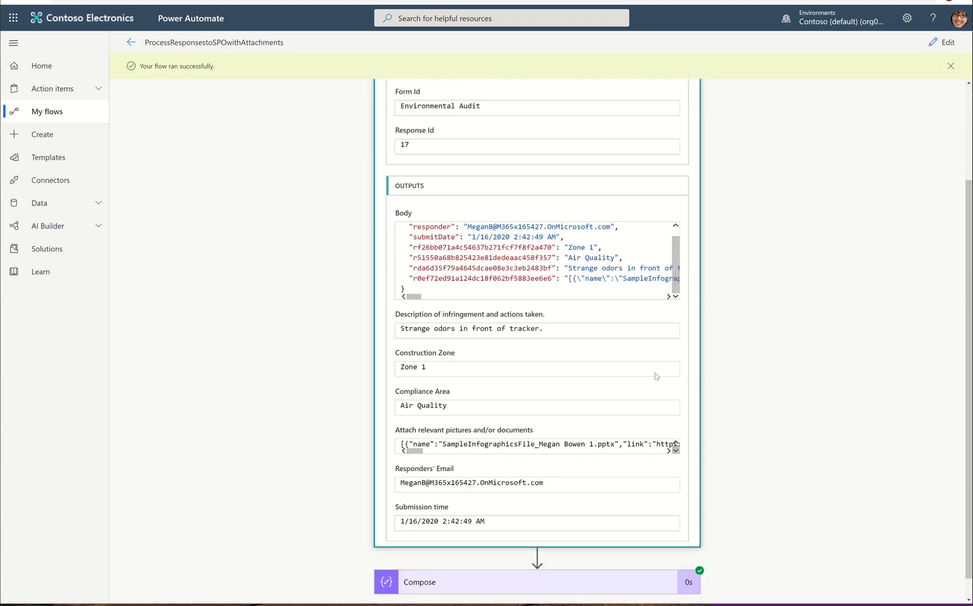
click(438, 303)
key(ctrl+a)
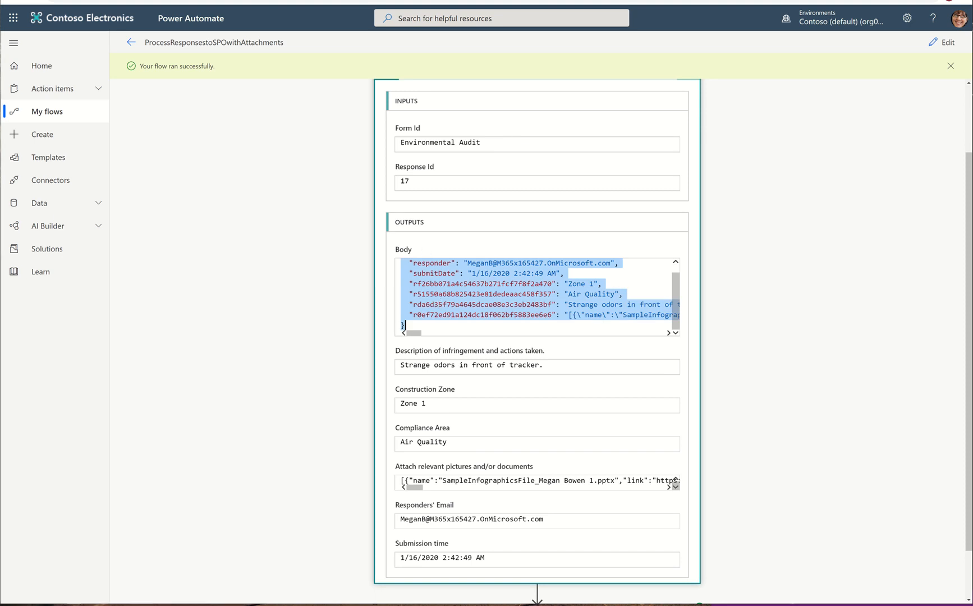
key(alt+Tab)
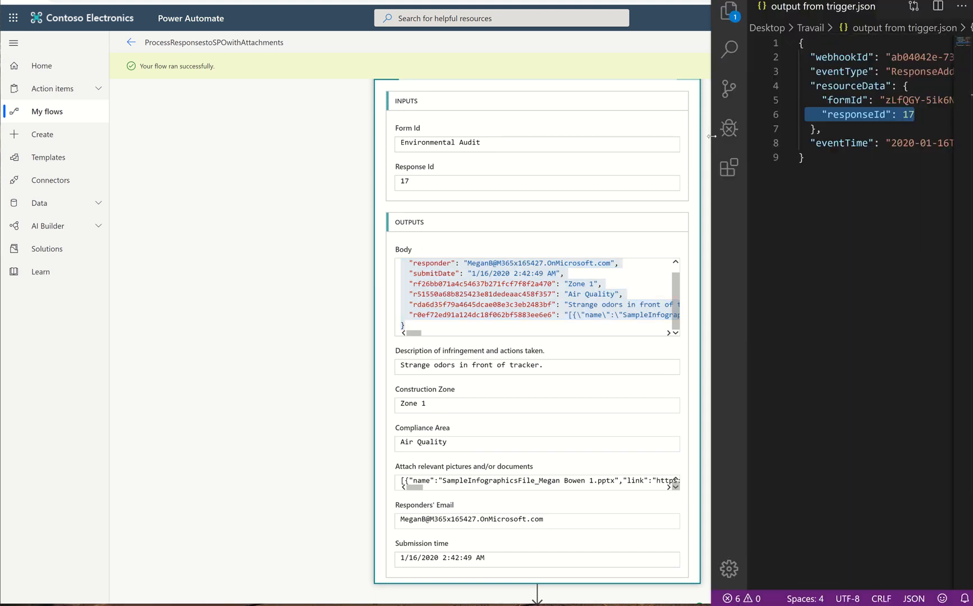
drag(711, 136, 249, 136)
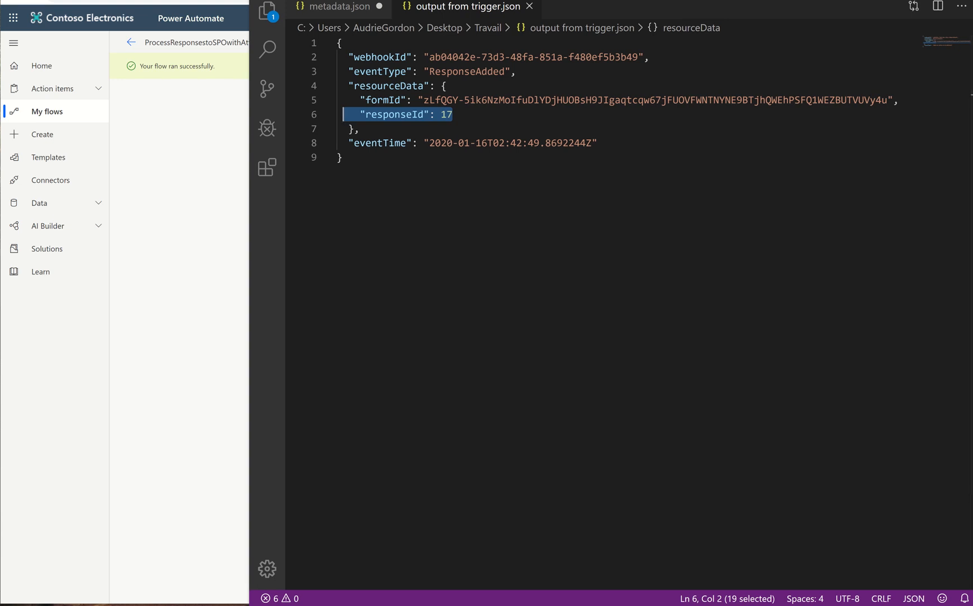
click(285, 1)
click(306, 6)
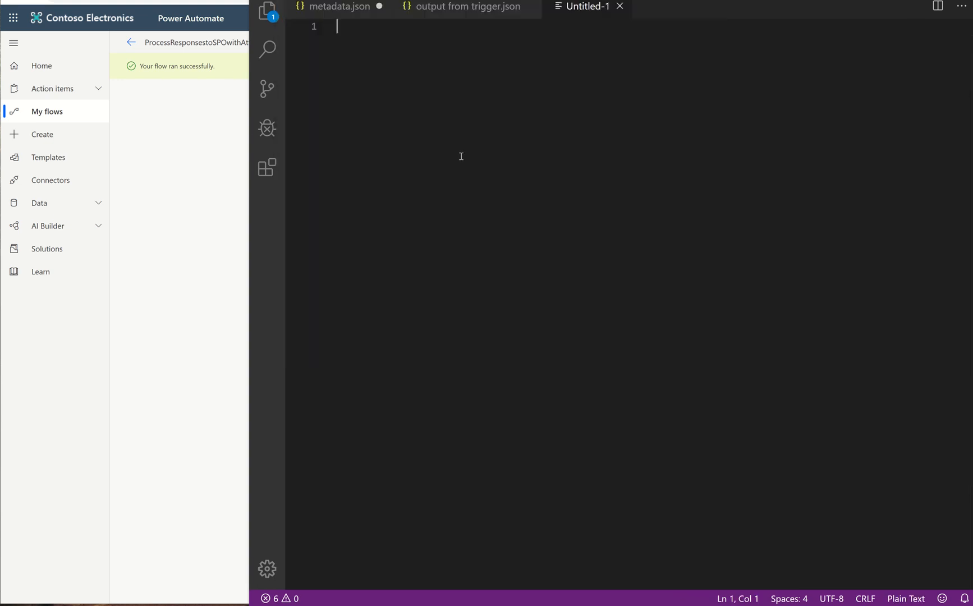
key(ctrl+v)
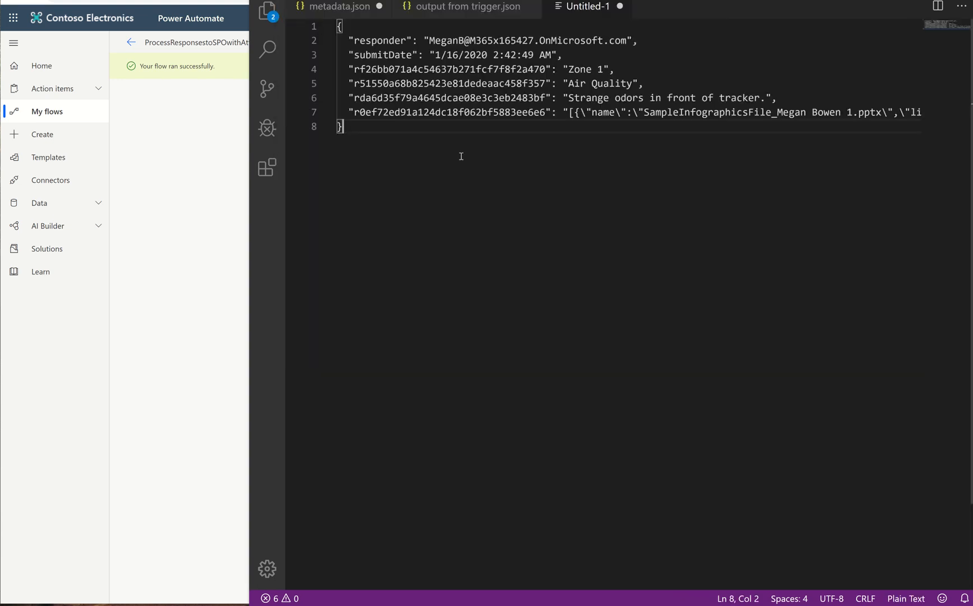
Step: Set the new file's language mode to JSON
click(899, 603)
scroll(473, 199, down, 2)
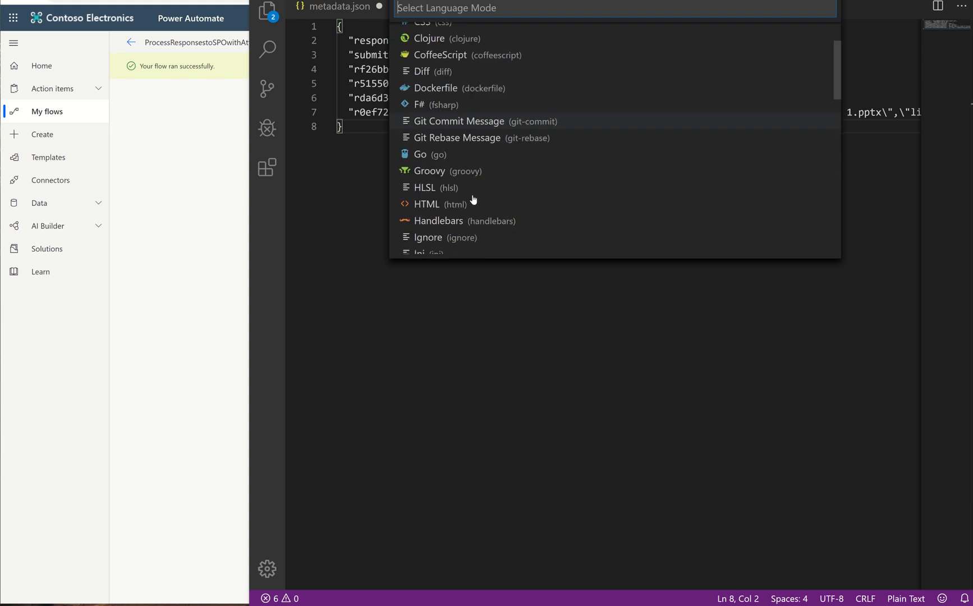
scroll(474, 199, down, 3)
click(475, 130)
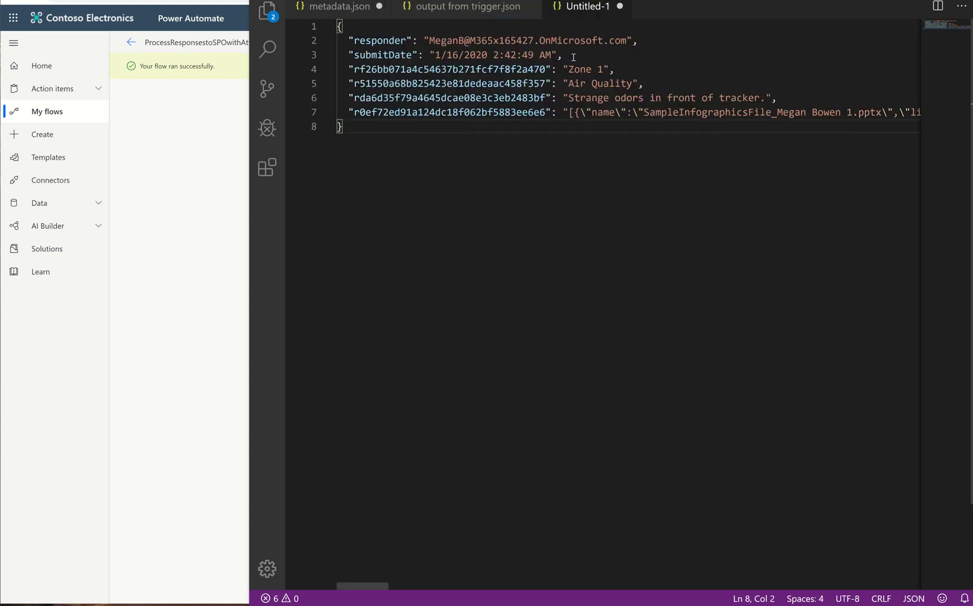
Step: Highlight the answer values in the pasted JSON and open the Environmental Audit form in preview
drag(568, 70, 628, 83)
drag(568, 98, 766, 98)
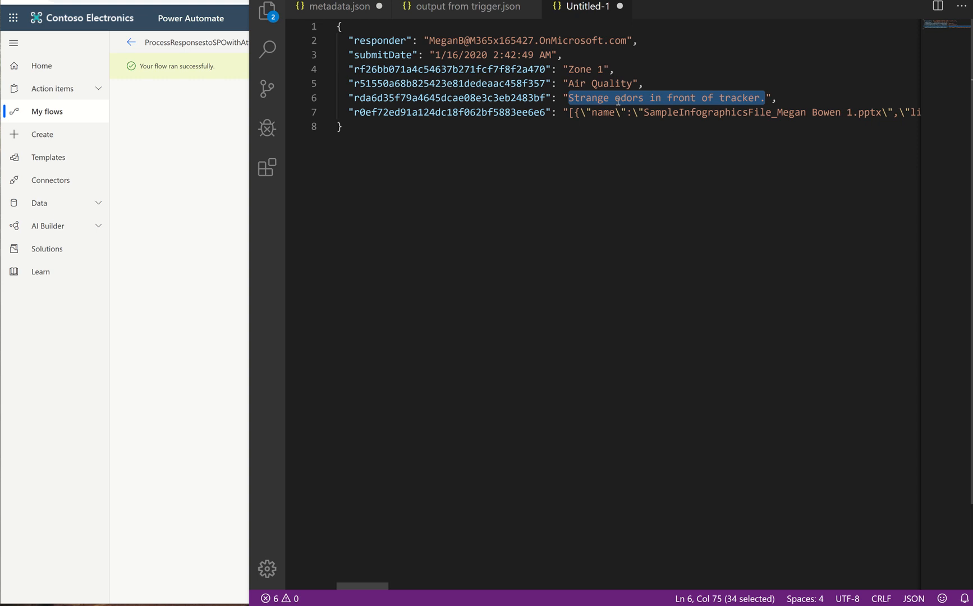
key(alt+Tab)
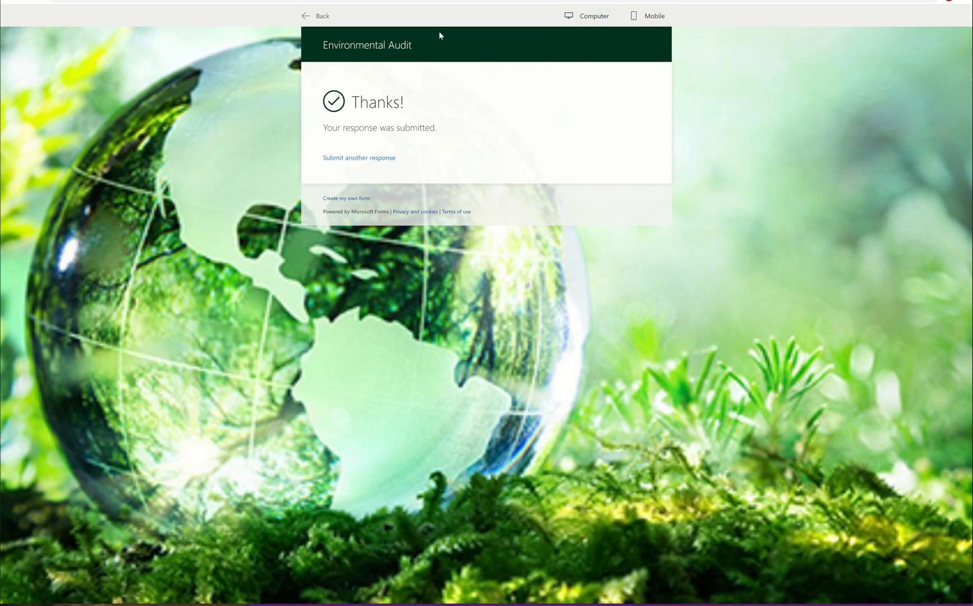
click(314, 16)
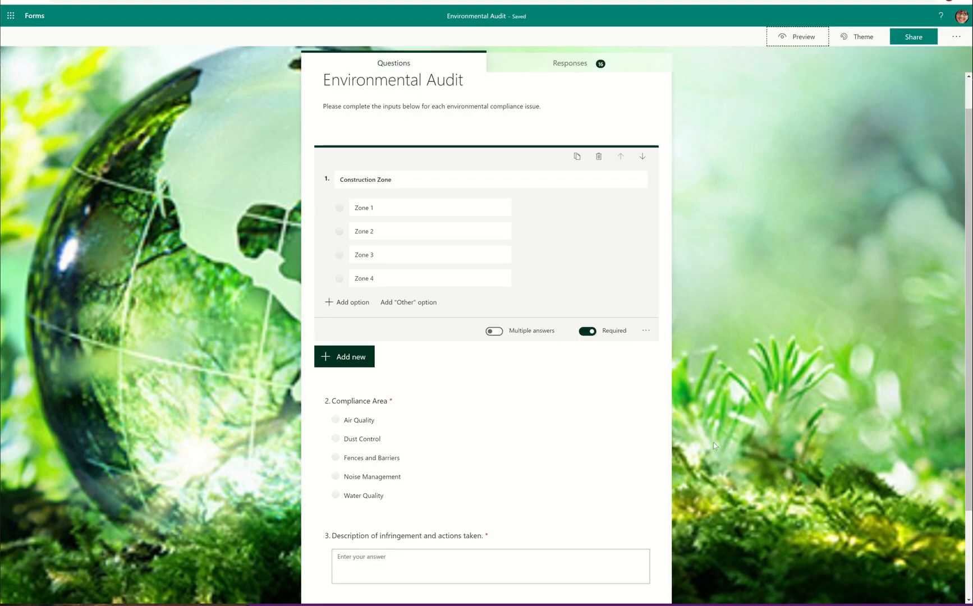
click(815, 37)
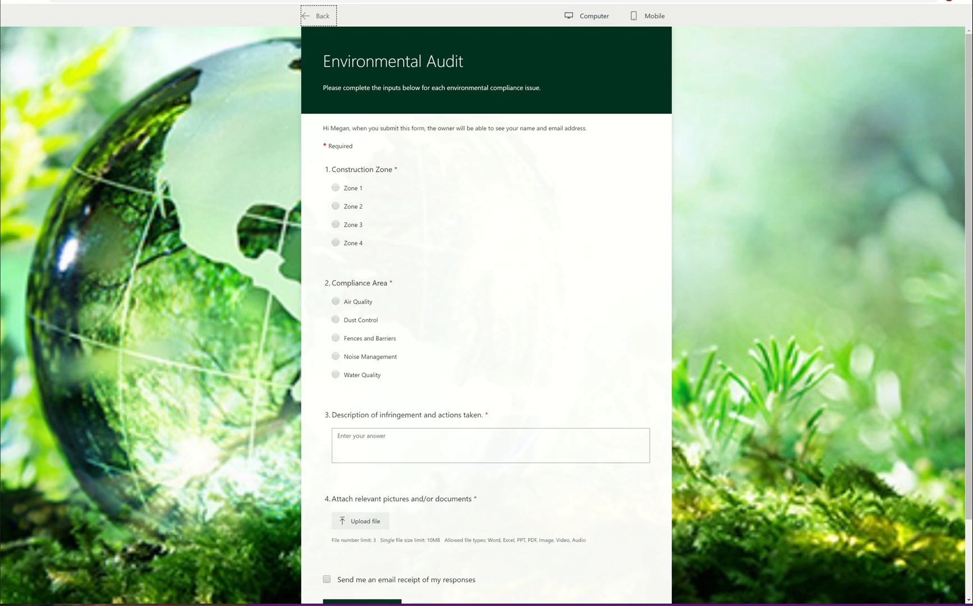
Step: Compare the pasted JSON answers side by side with the form's questions
key(alt+Tab)
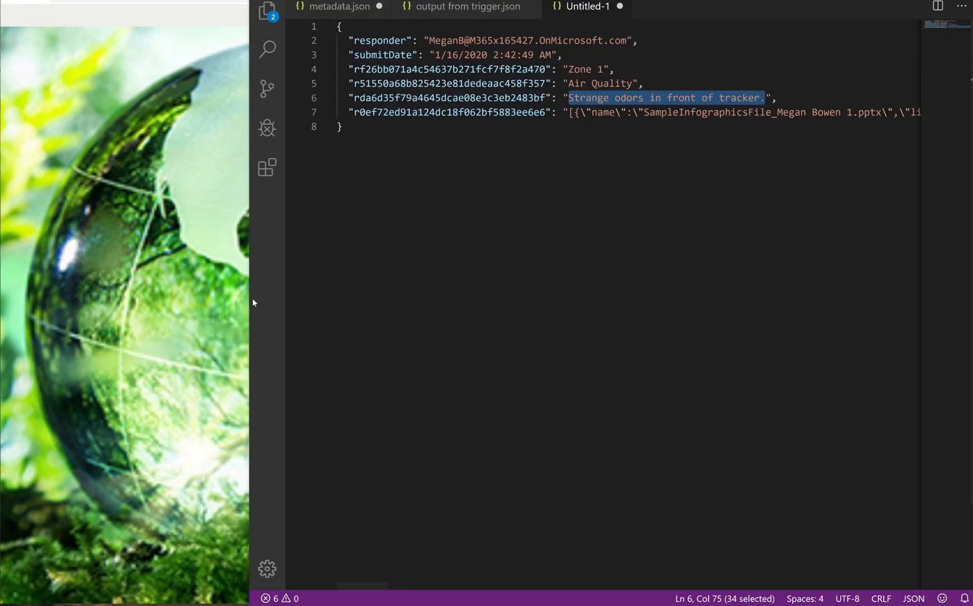
drag(249, 304, 576, 305)
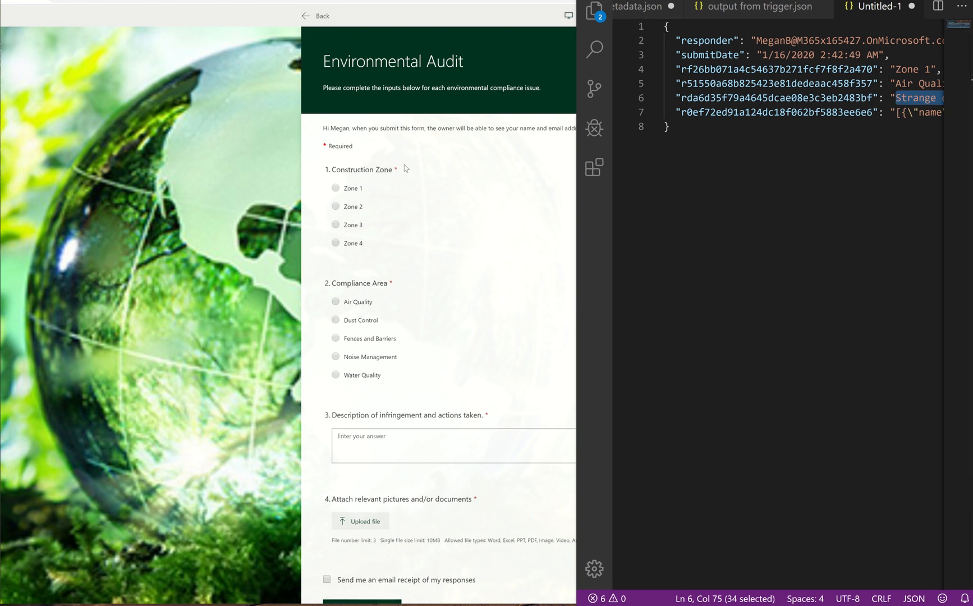
click(576, 375)
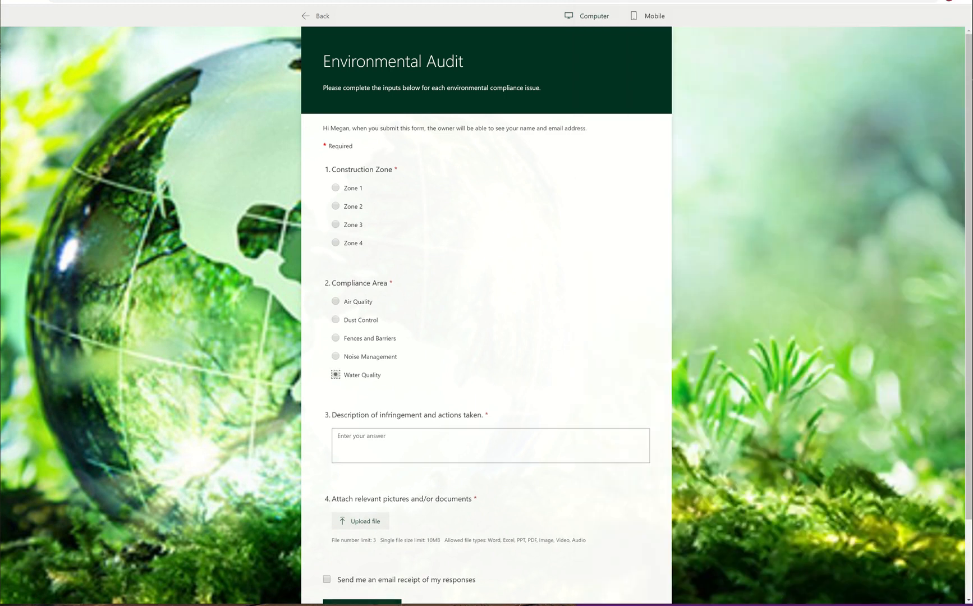
click(613, 605)
drag(576, 366, 499, 397)
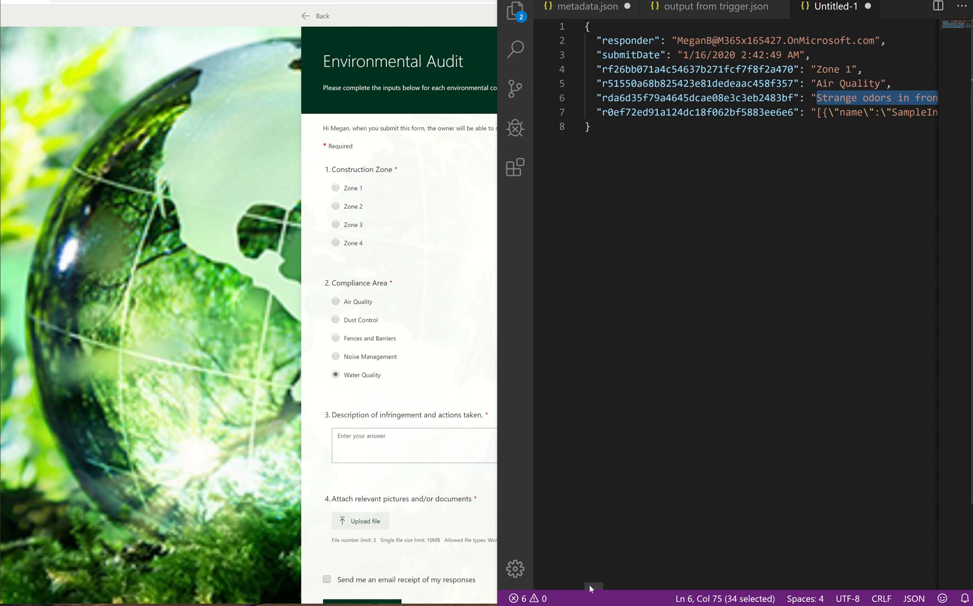
drag(602, 587, 433, 599)
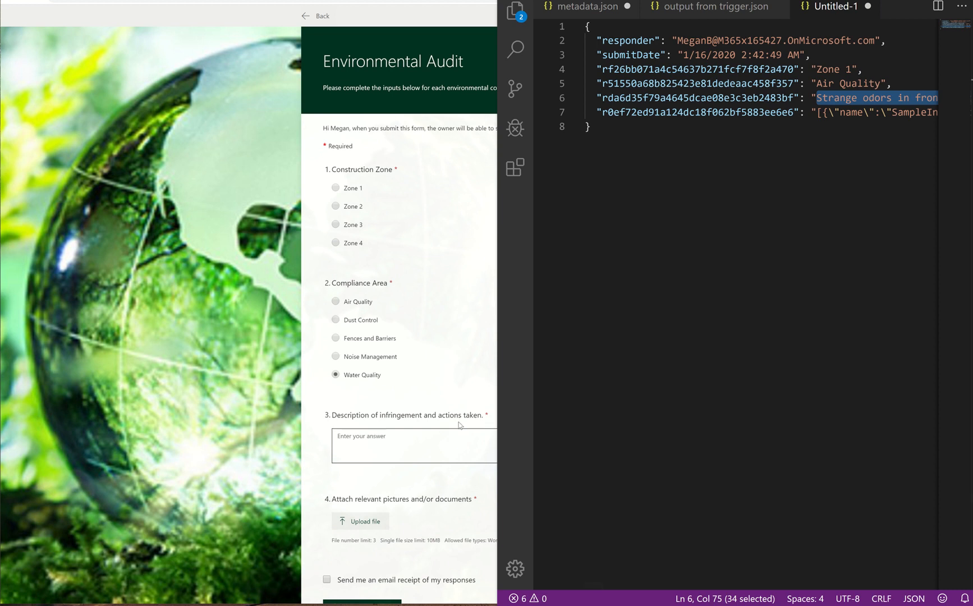
mouse_move(491, 2)
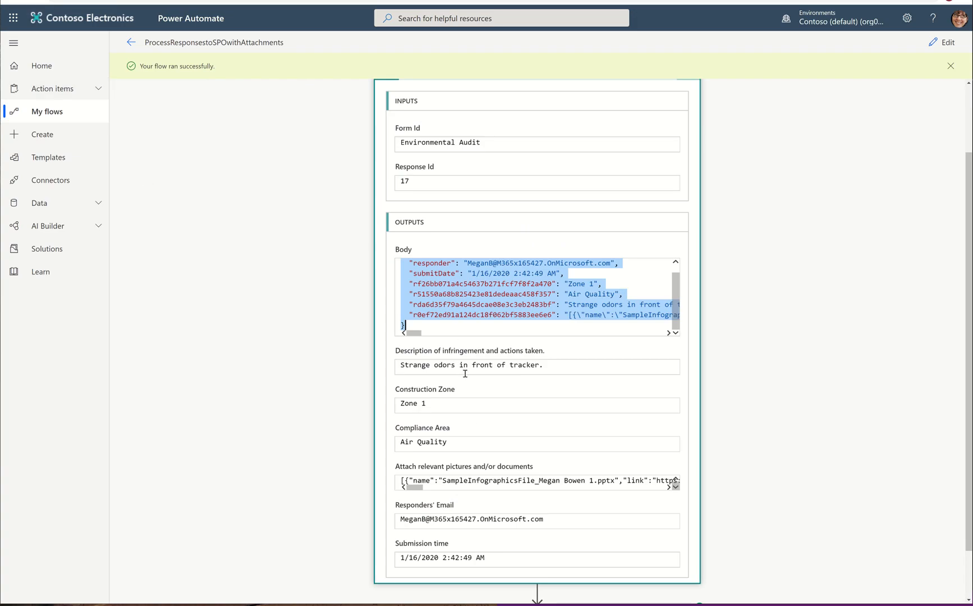
Step: Examine the full value of the attachments answer in the run output
click(471, 489)
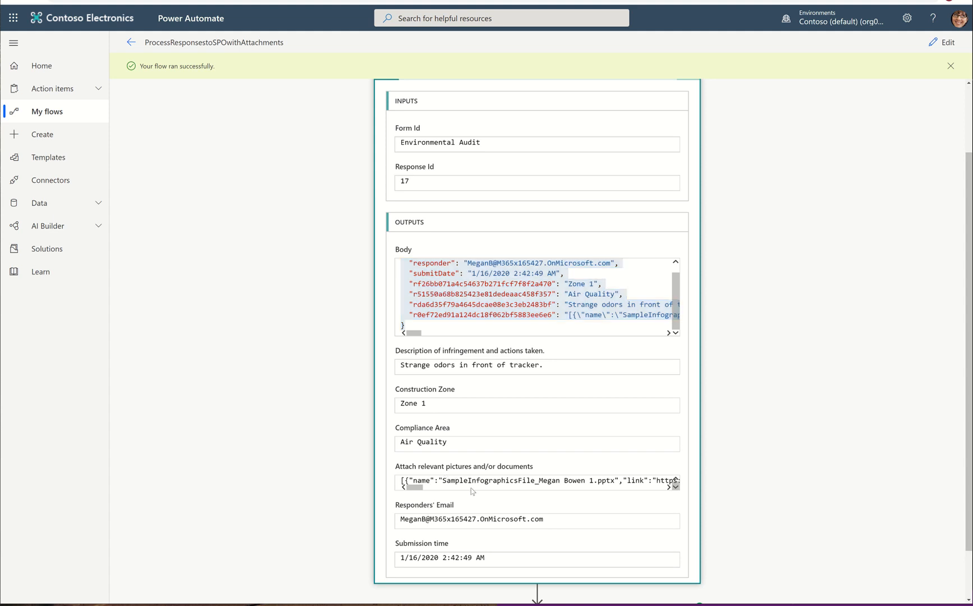
click(471, 487)
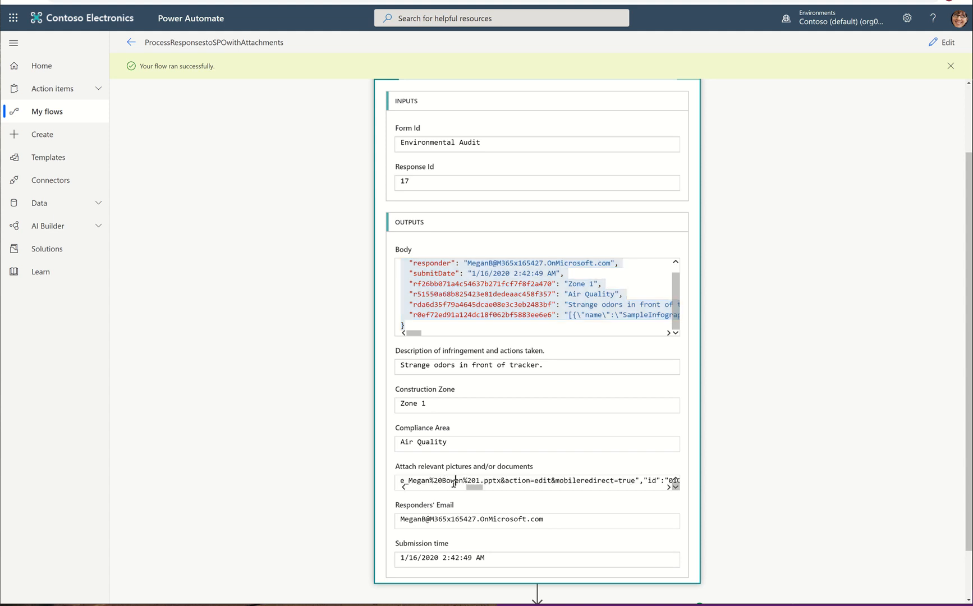
key(Home)
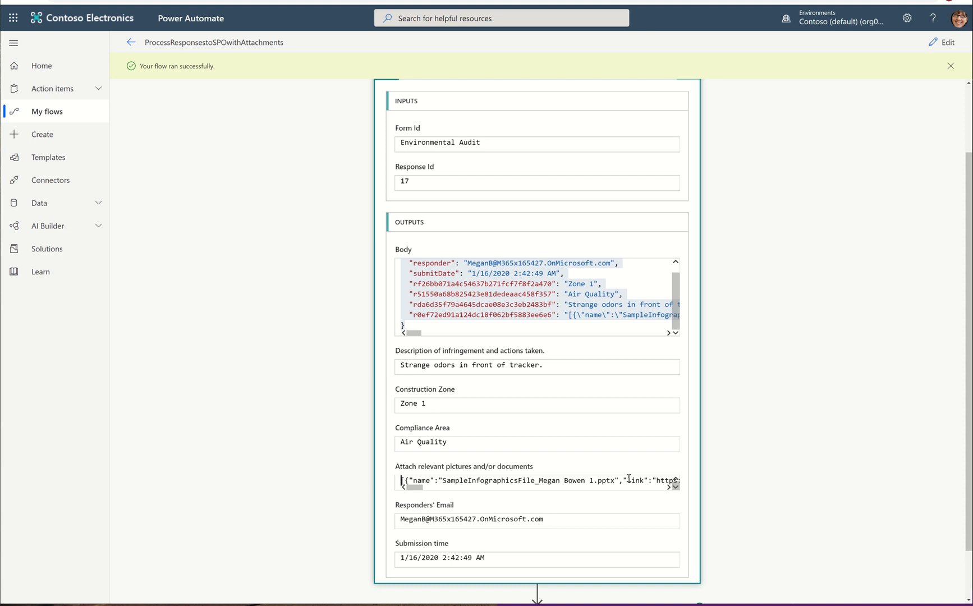
key(ctrl+a)
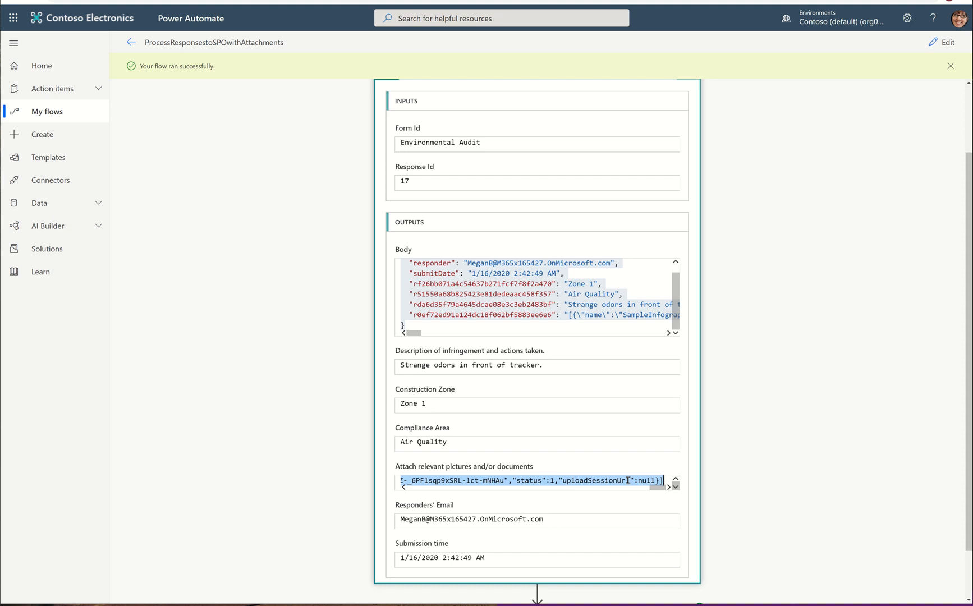
Step: Open the flow for editing and remove the response token from the Compose step's inputs
click(934, 47)
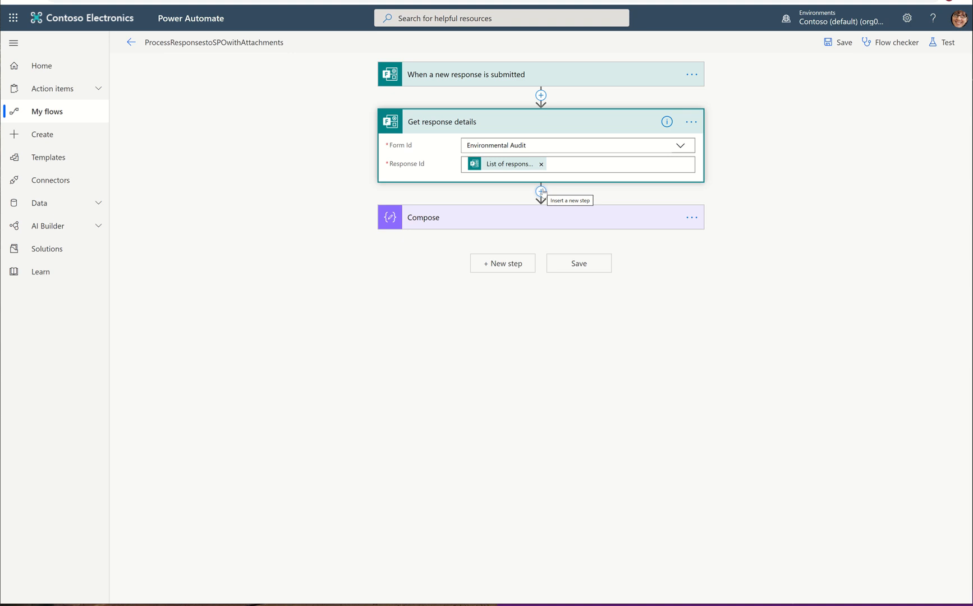
click(541, 191)
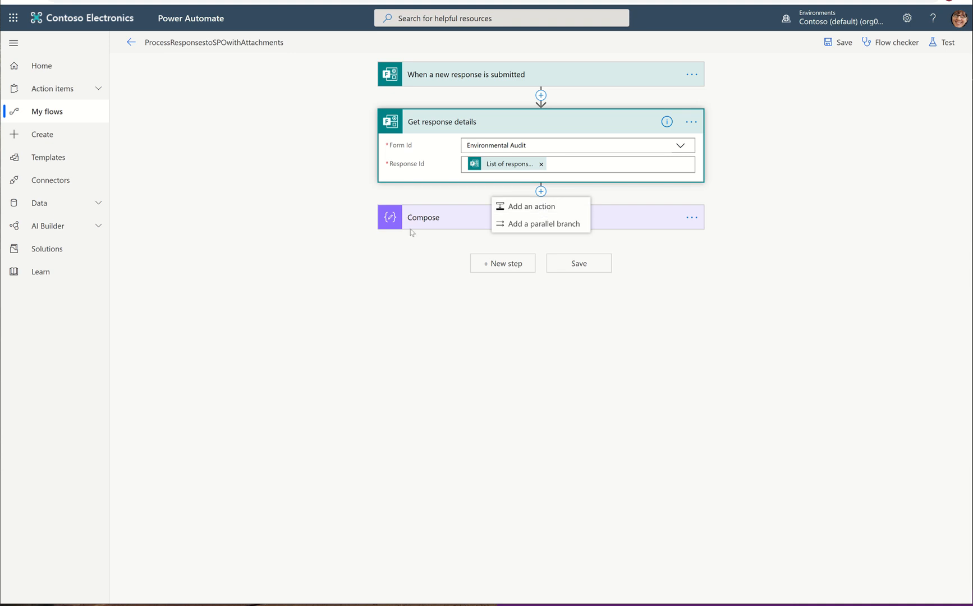
click(488, 220)
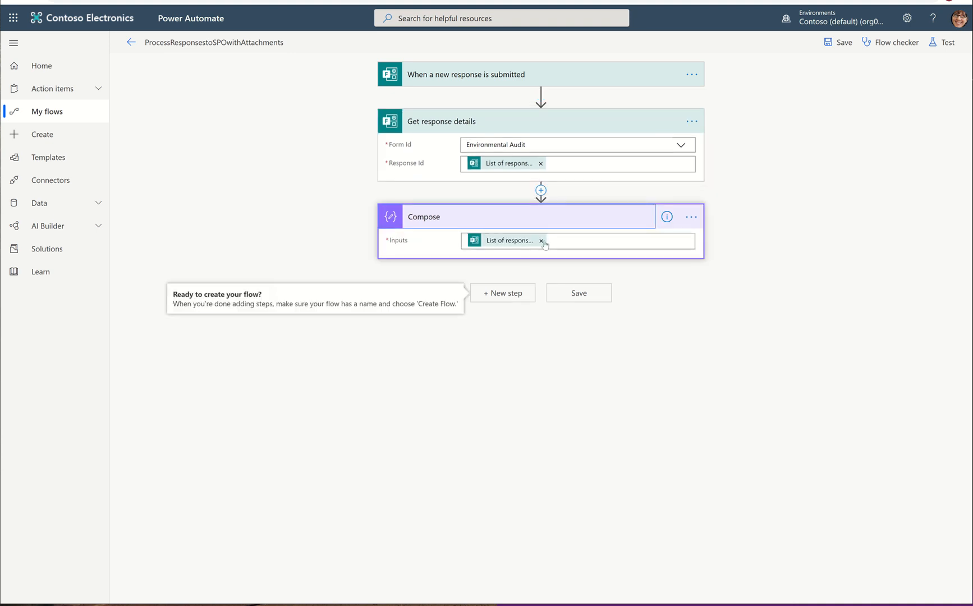
click(541, 240)
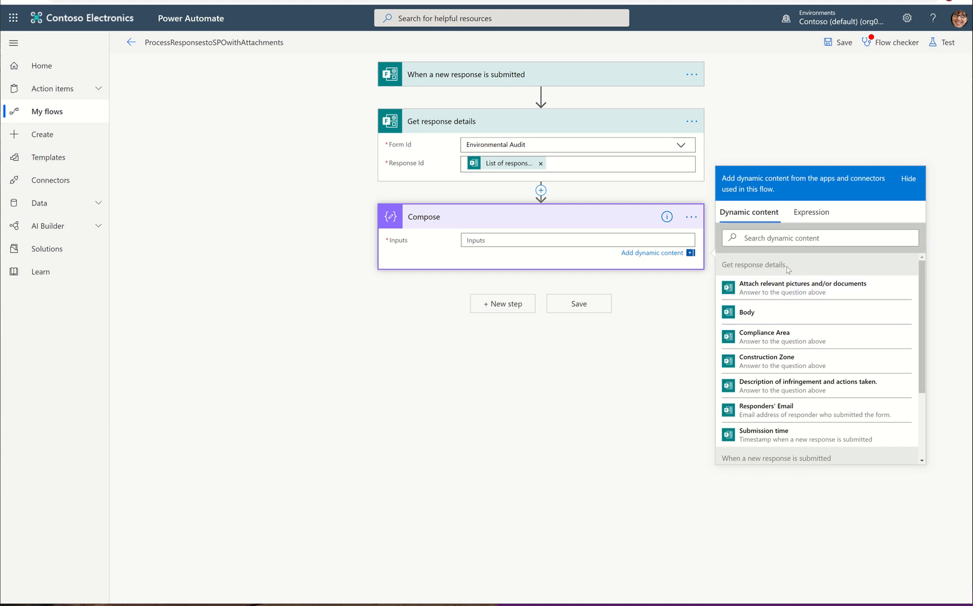
Step: Browse the dynamic content offered by Get response details and the trigger
scroll(820, 399, down, 3)
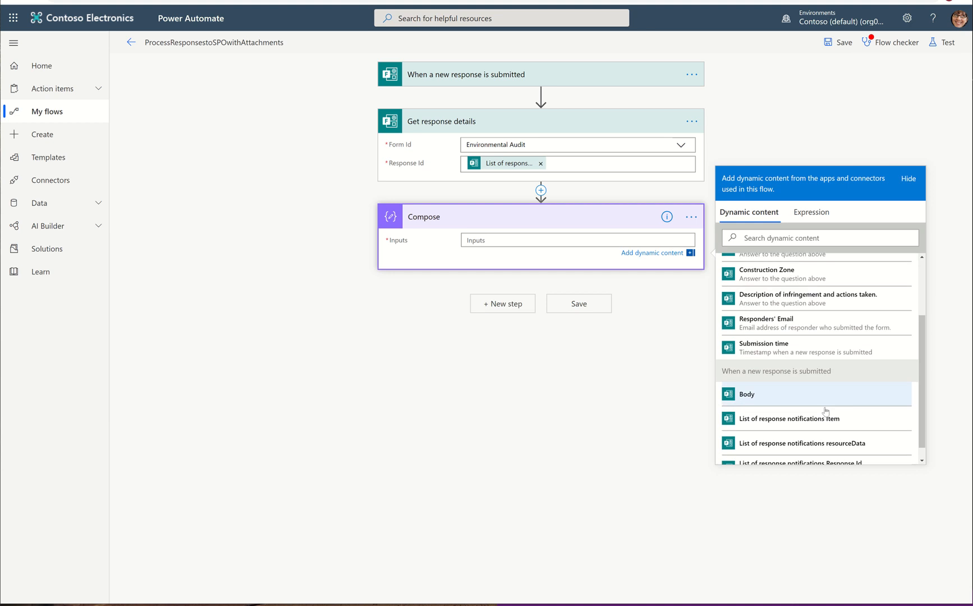
scroll(820, 424, up, 2)
scroll(821, 425, up, 1)
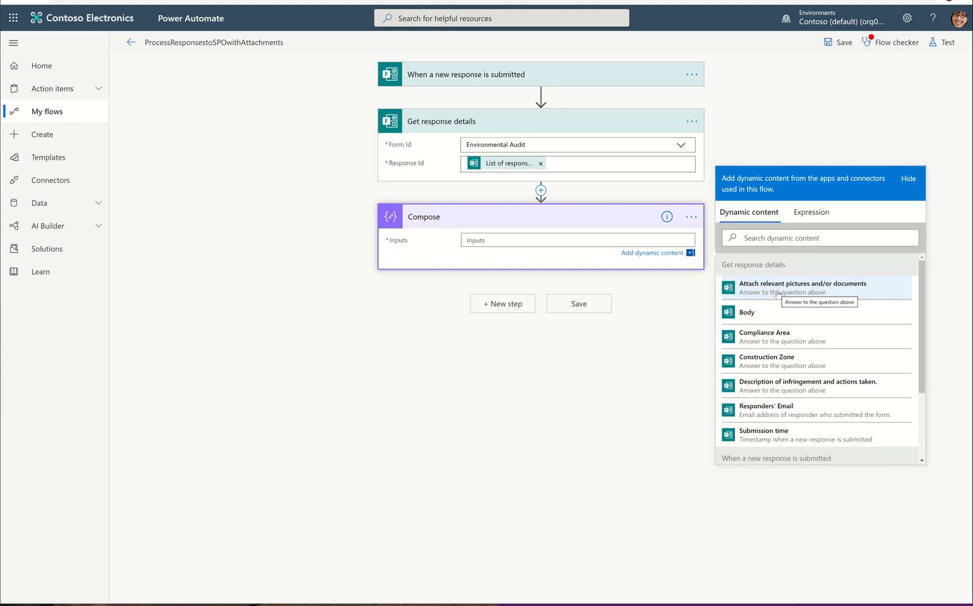
scroll(777, 295, down, 3)
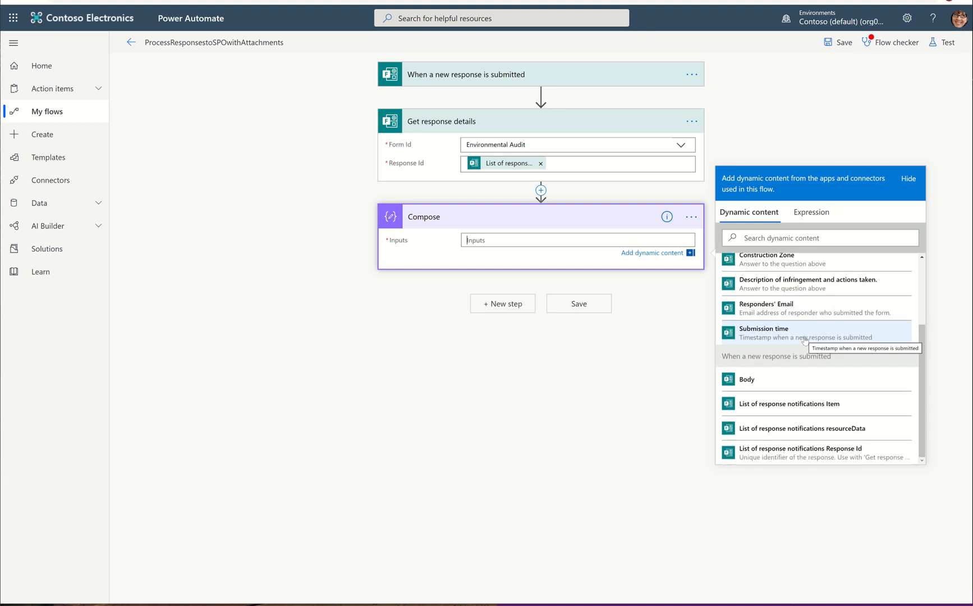
scroll(805, 340, up, 3)
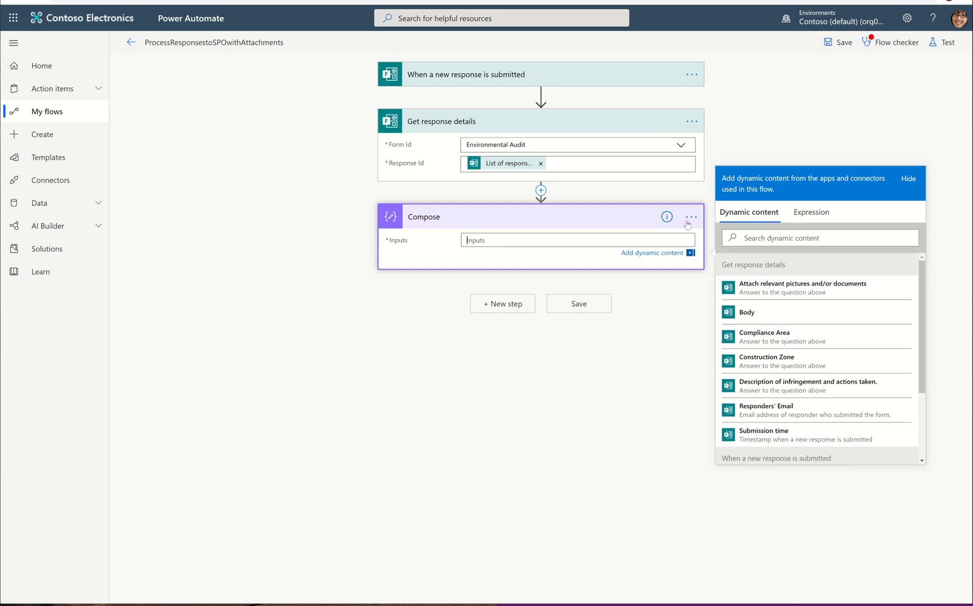
Step: Delete the Compose step and start adding a new step after Get response details
click(691, 218)
click(609, 310)
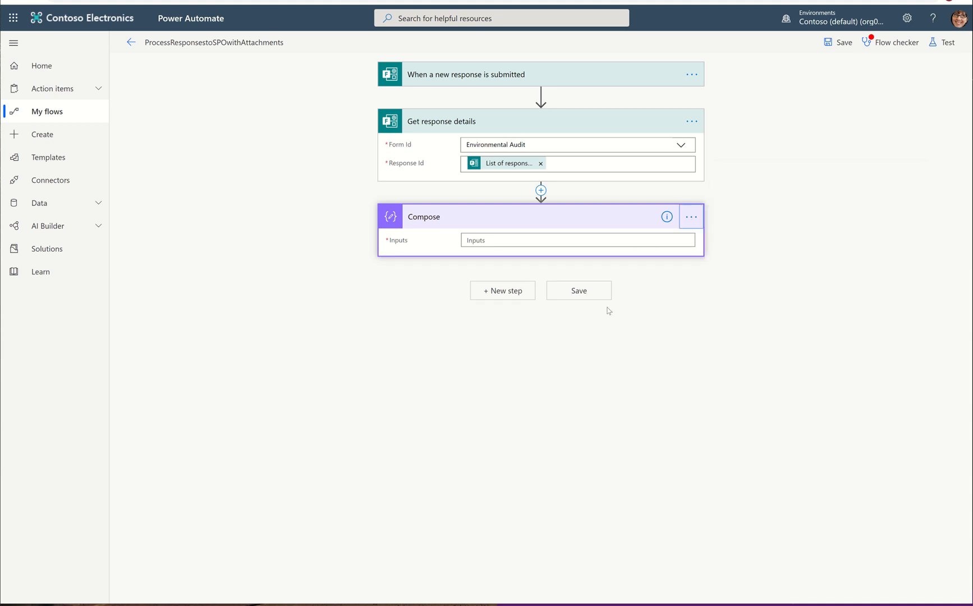
click(494, 331)
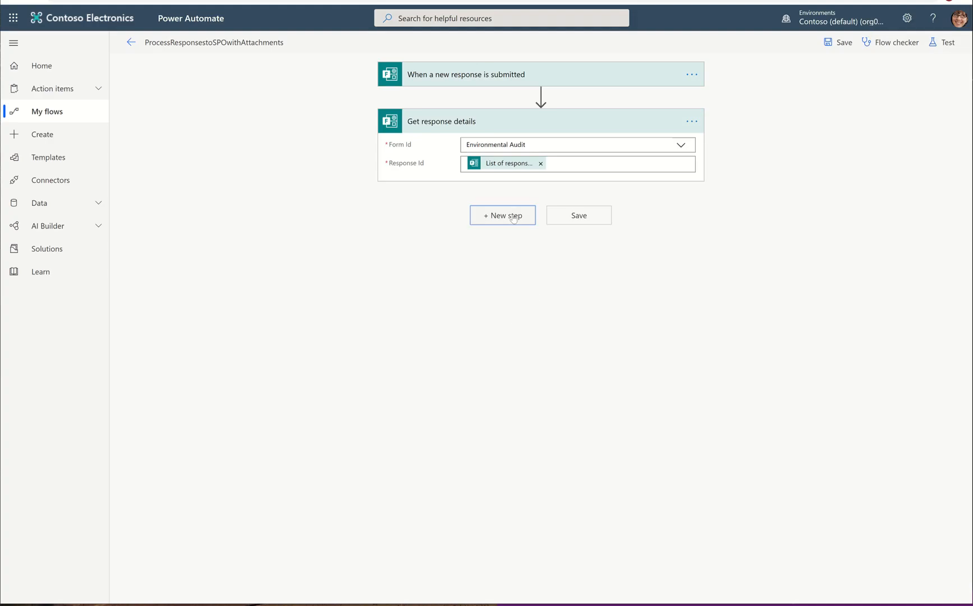
click(513, 218)
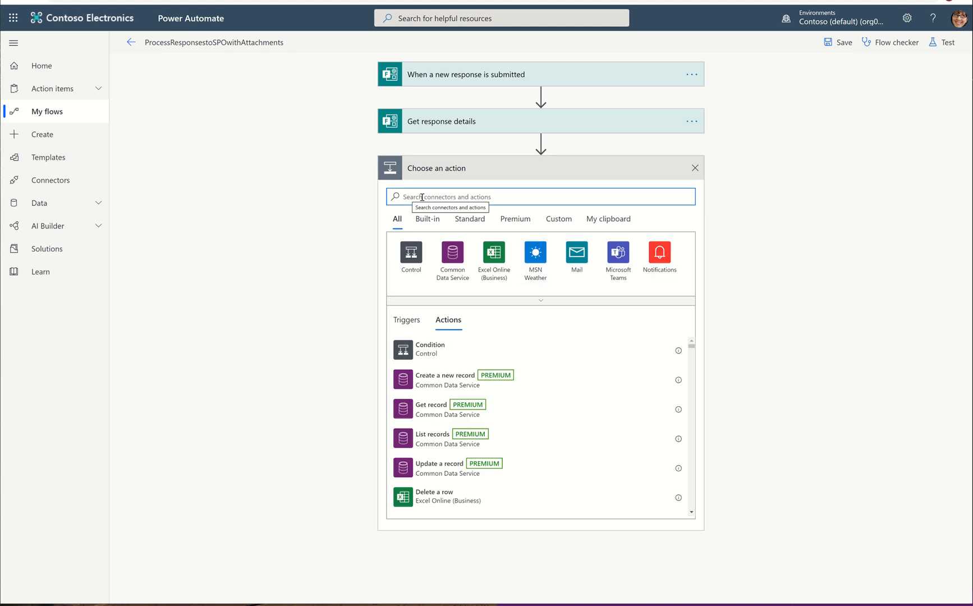
Step: Leave the flow editor, discarding the unsaved changes
click(131, 42)
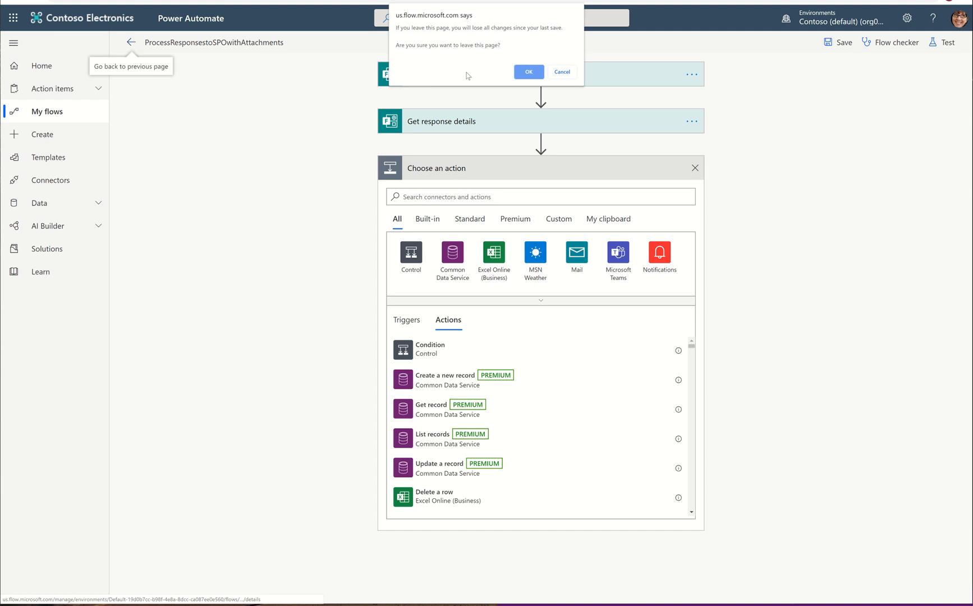
click(528, 72)
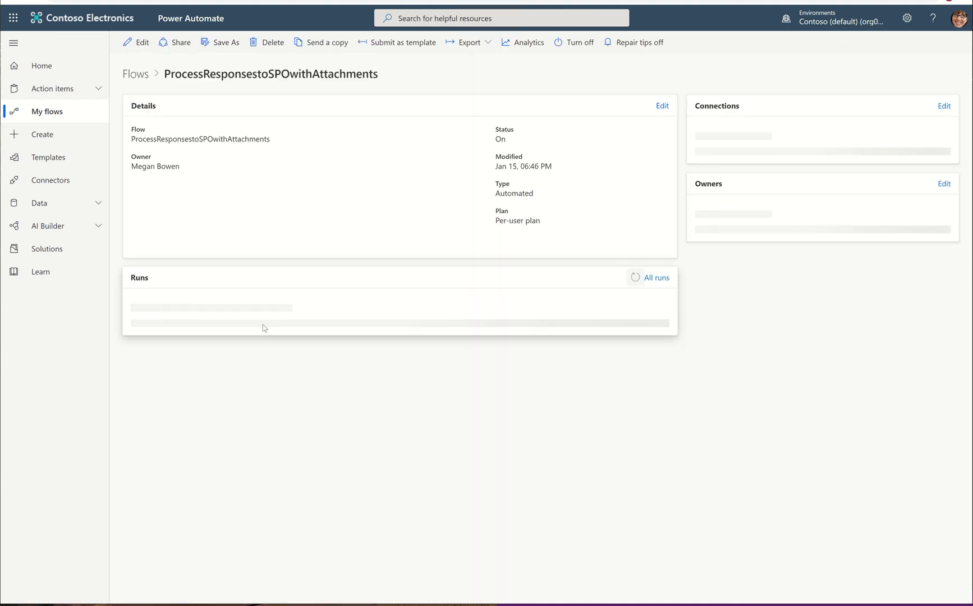
Step: Open the latest successful run and select the full attachments answer value in Get response details' outputs
click(226, 335)
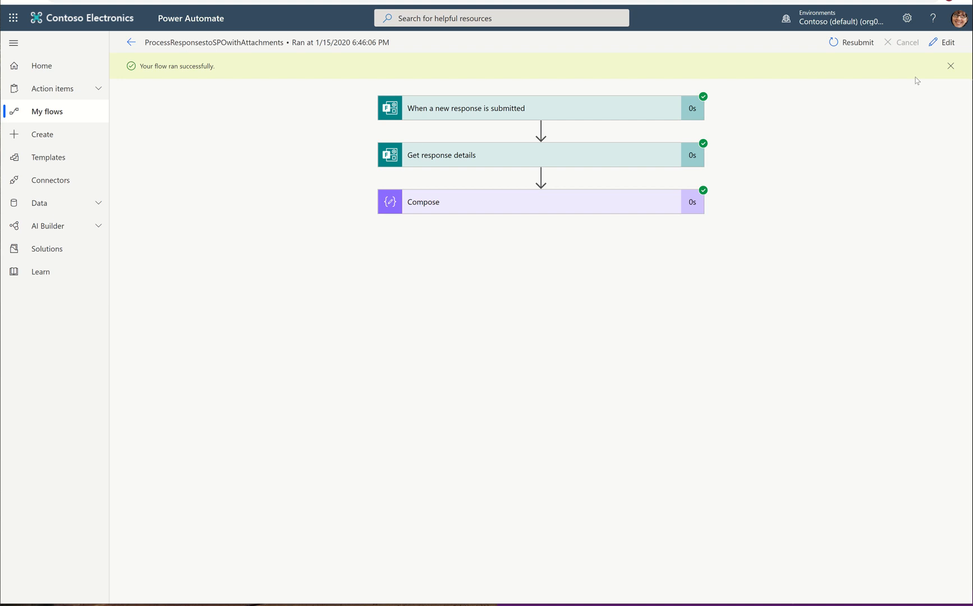
click(457, 147)
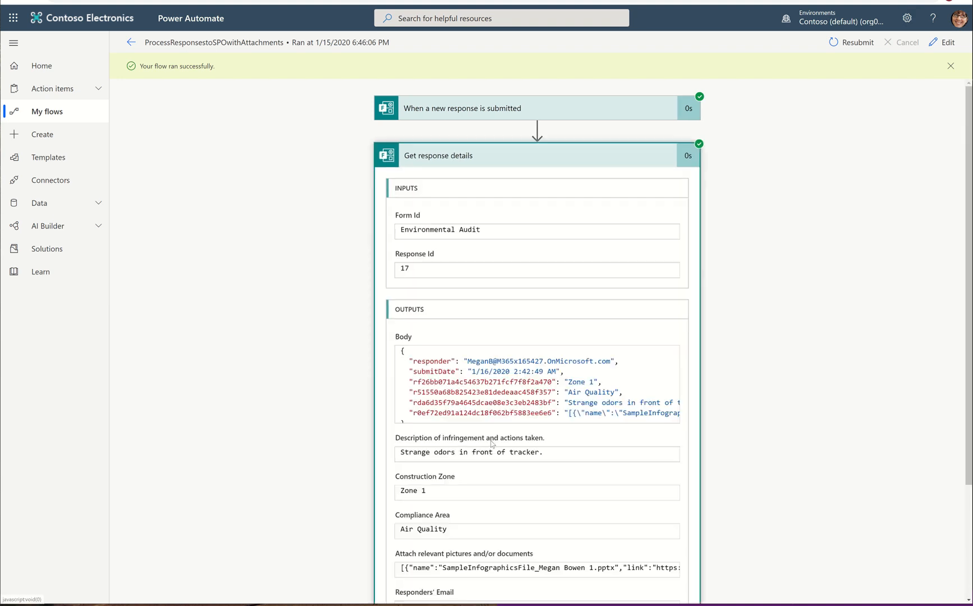
scroll(491, 444, down, 2)
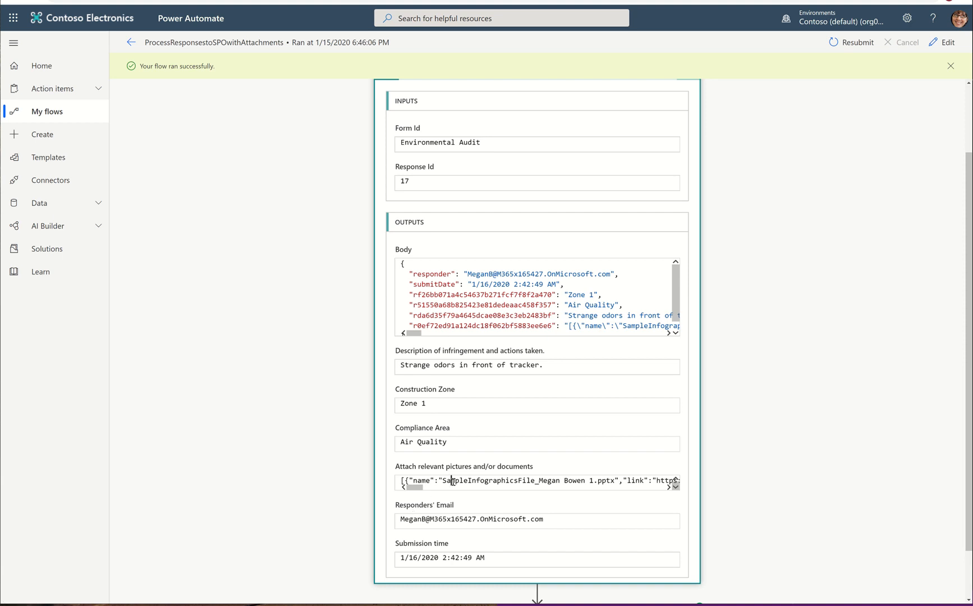
key(Home)
key(End)
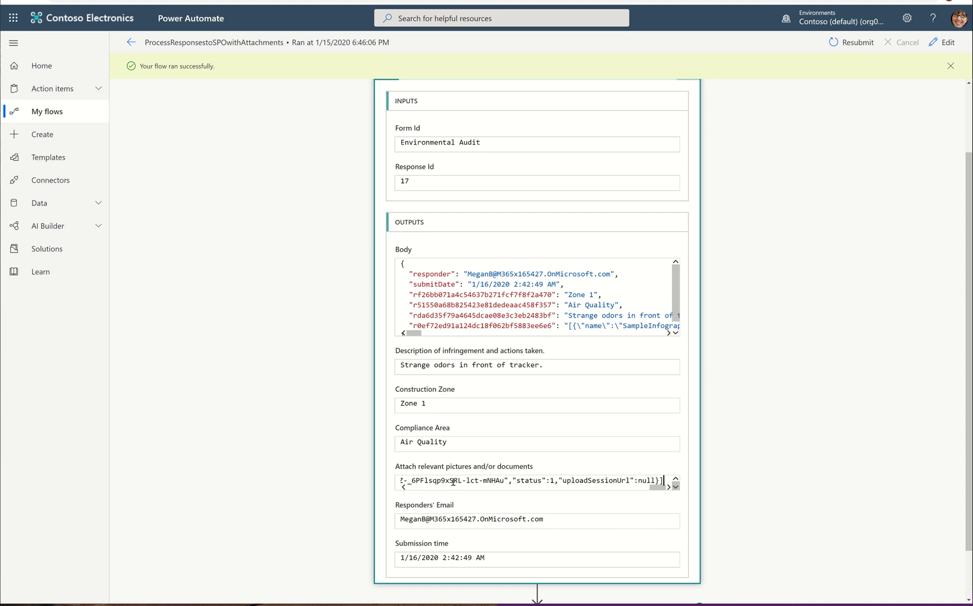
key(ctrl+a)
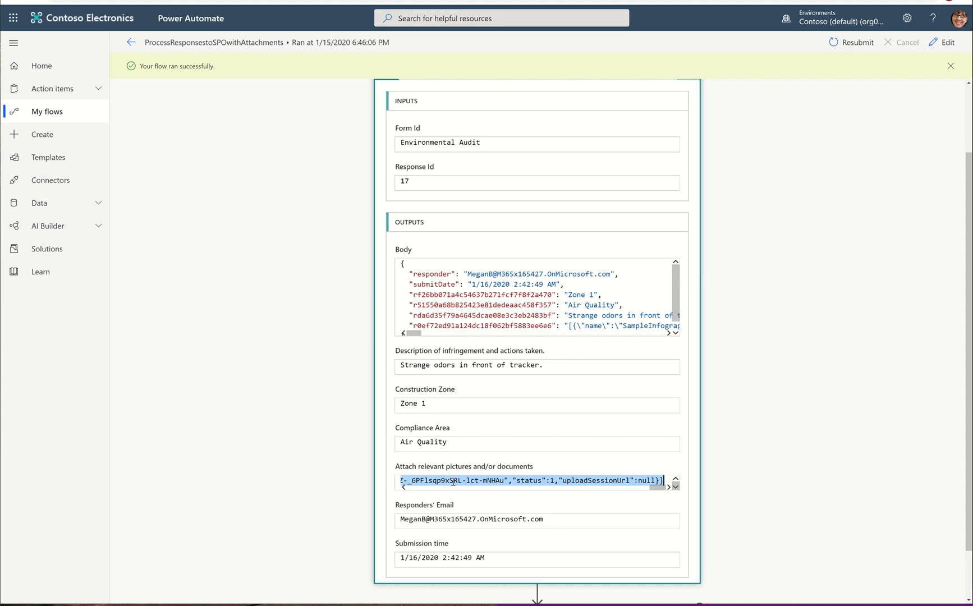
Step: Edit the flow and insert a Parse JSON action between Get response details and Compose
click(946, 43)
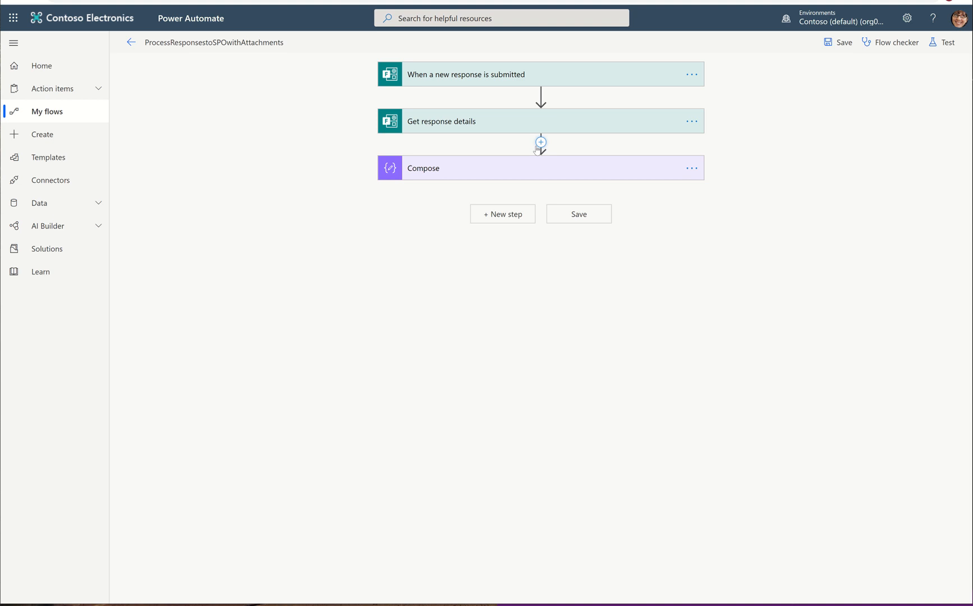
click(538, 145)
click(527, 156)
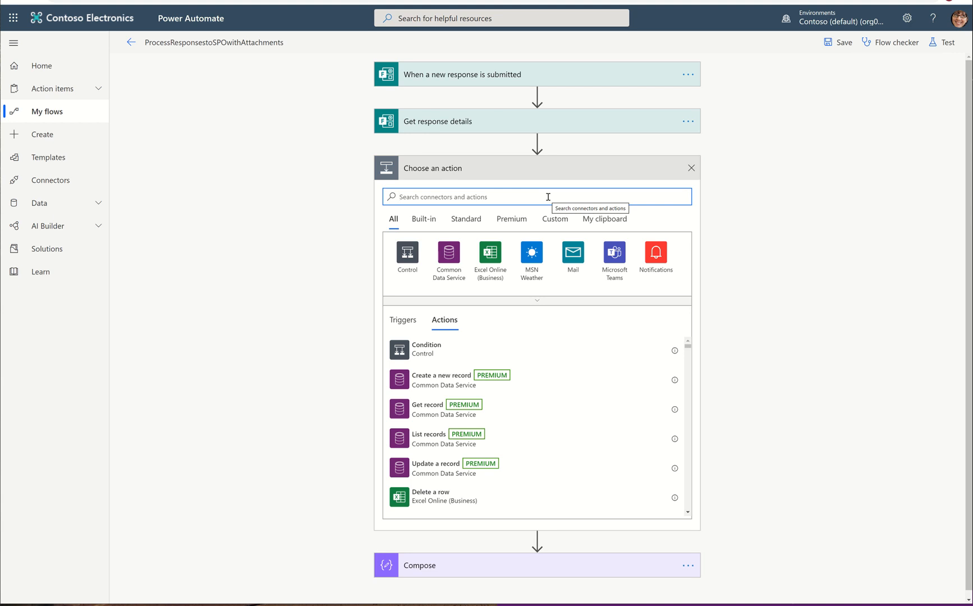
text(parse json)
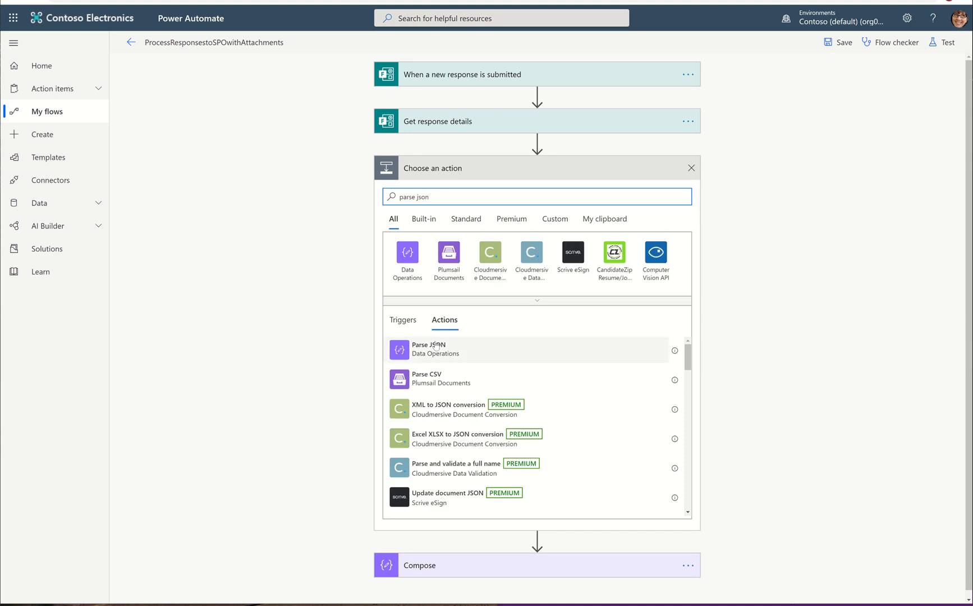
click(436, 345)
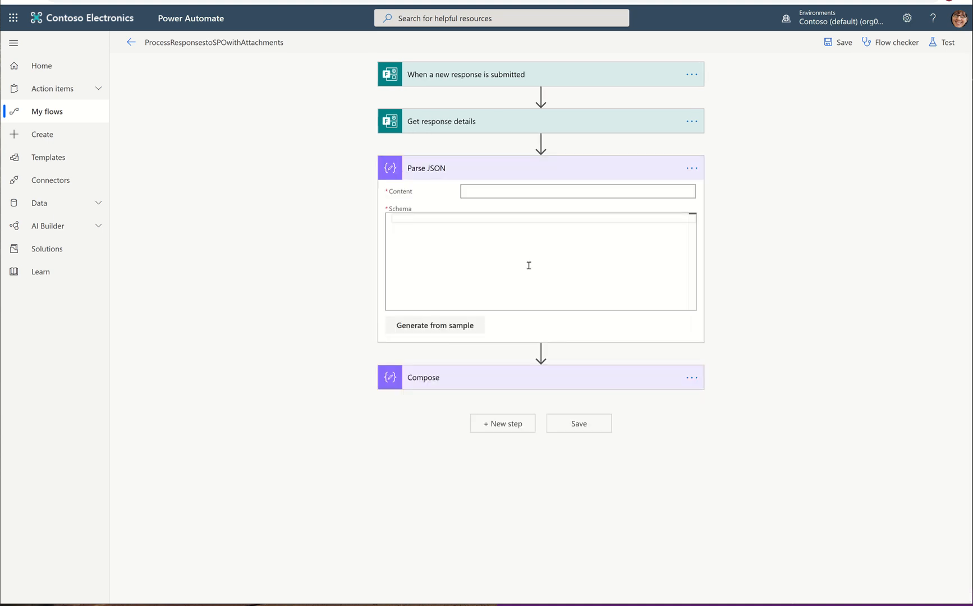
Step: Set Parse JSON's content to the attachments answer and generate its schema from the pasted sample payload
click(552, 194)
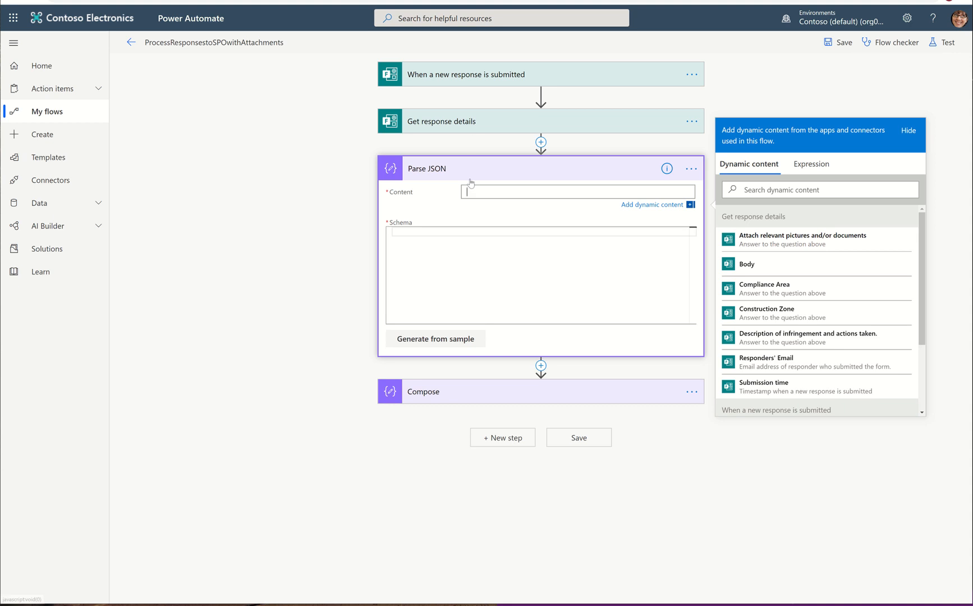
click(807, 240)
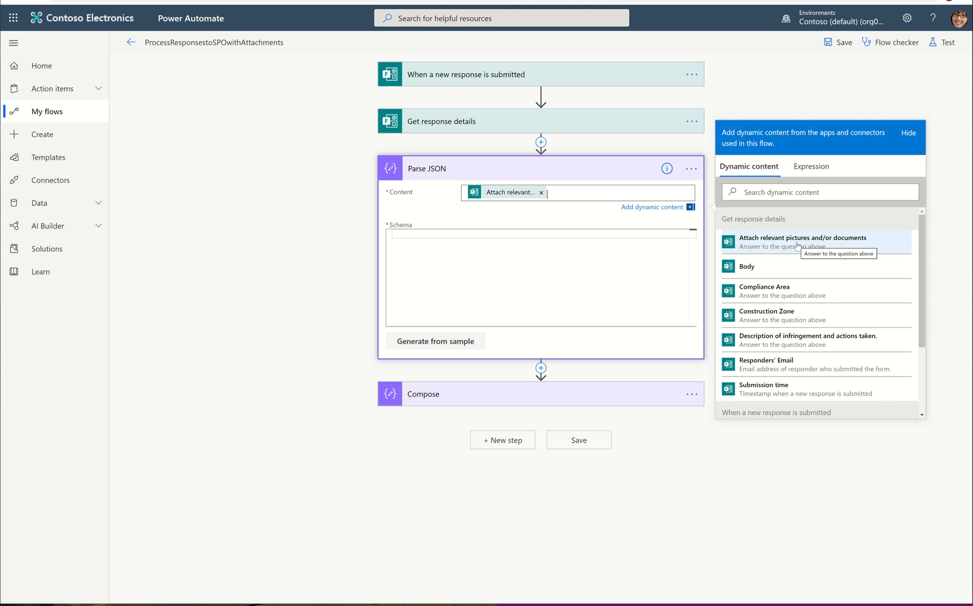
click(431, 341)
key(ctrl+v)
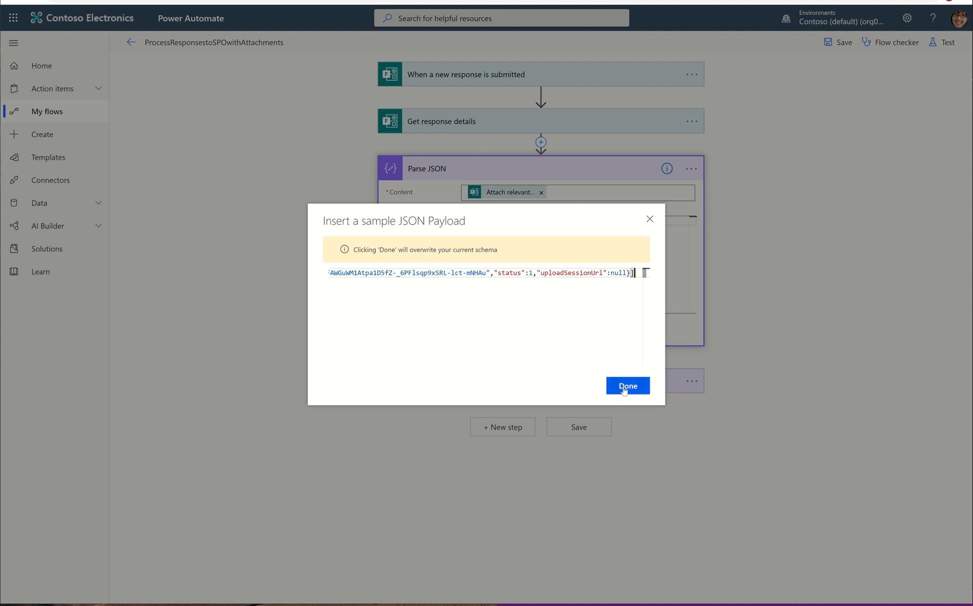
key(ctrl+Home)
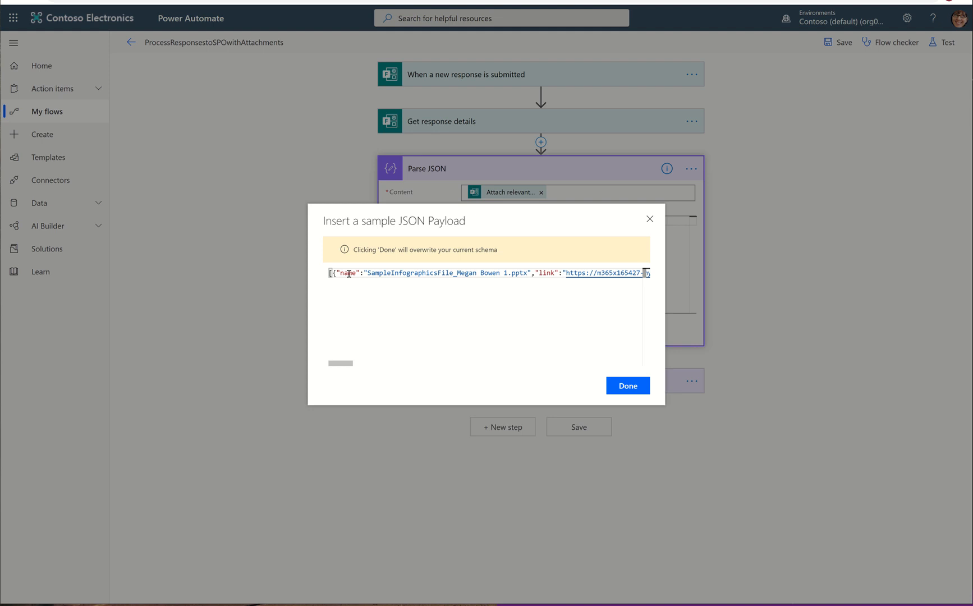
click(632, 387)
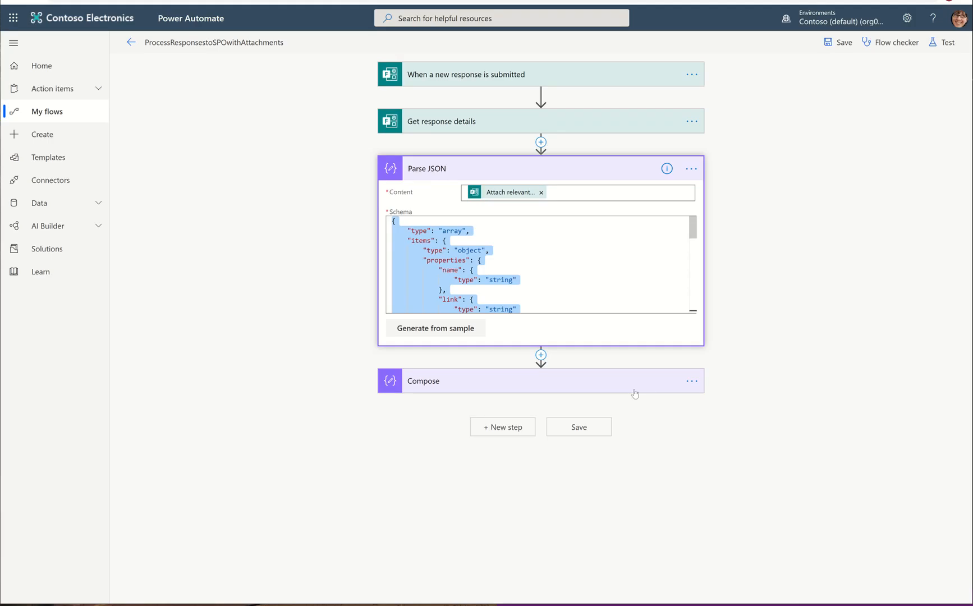
Step: Clear the Compose inputs and review the Parse JSON fields offered as dynamic content
click(626, 376)
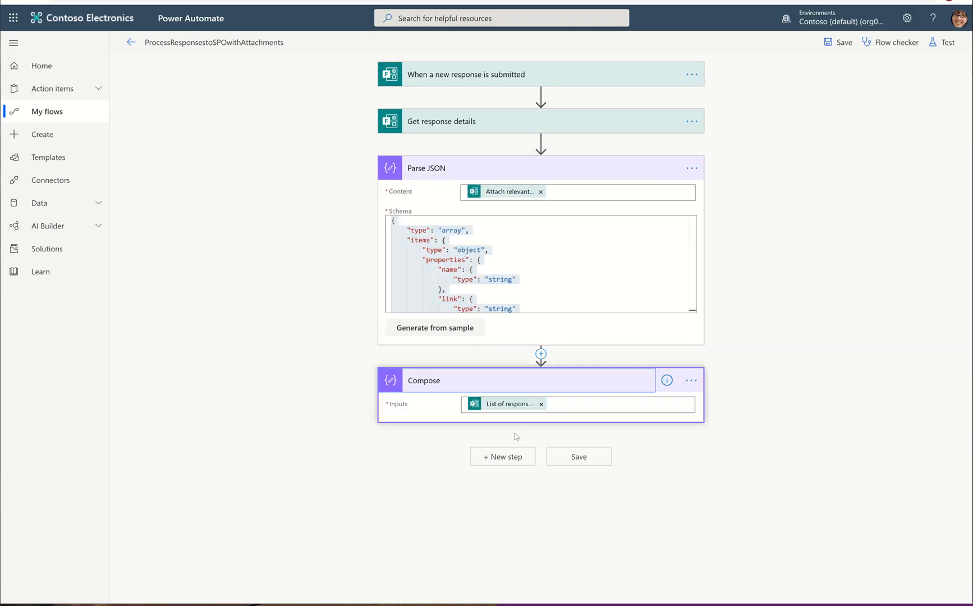
click(542, 404)
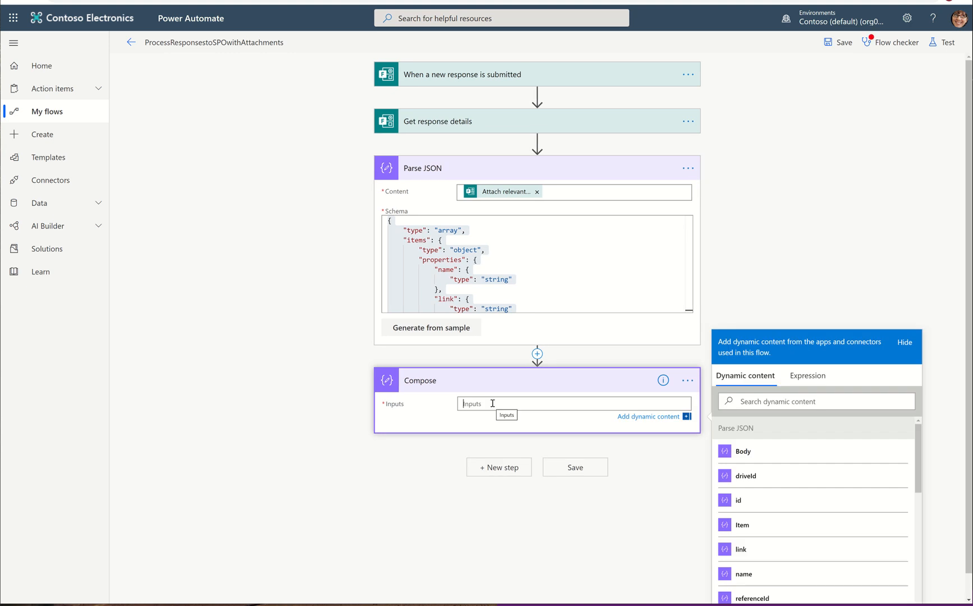
scroll(867, 497, down, 1)
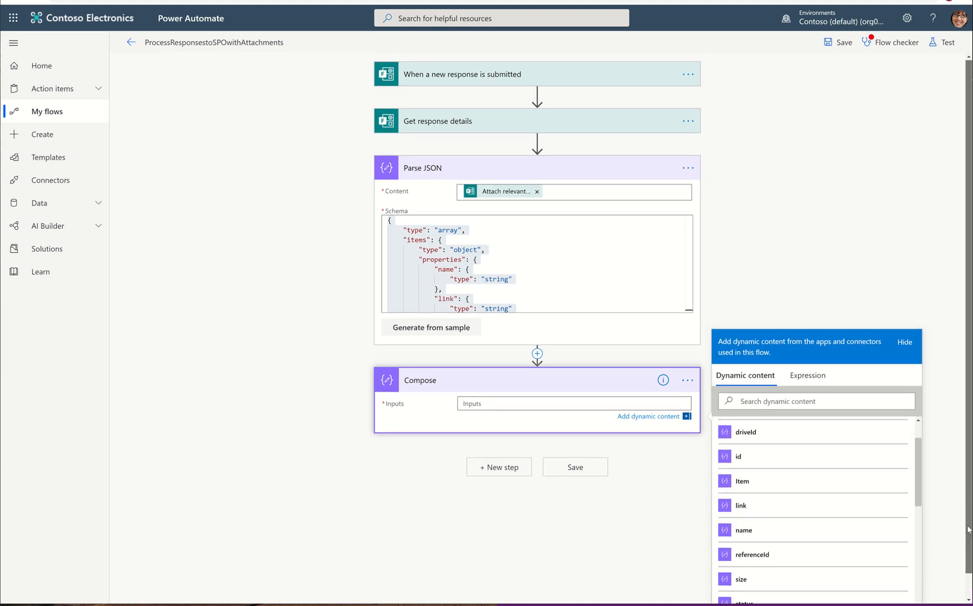
scroll(970, 492, down, 1)
scroll(826, 500, down, 3)
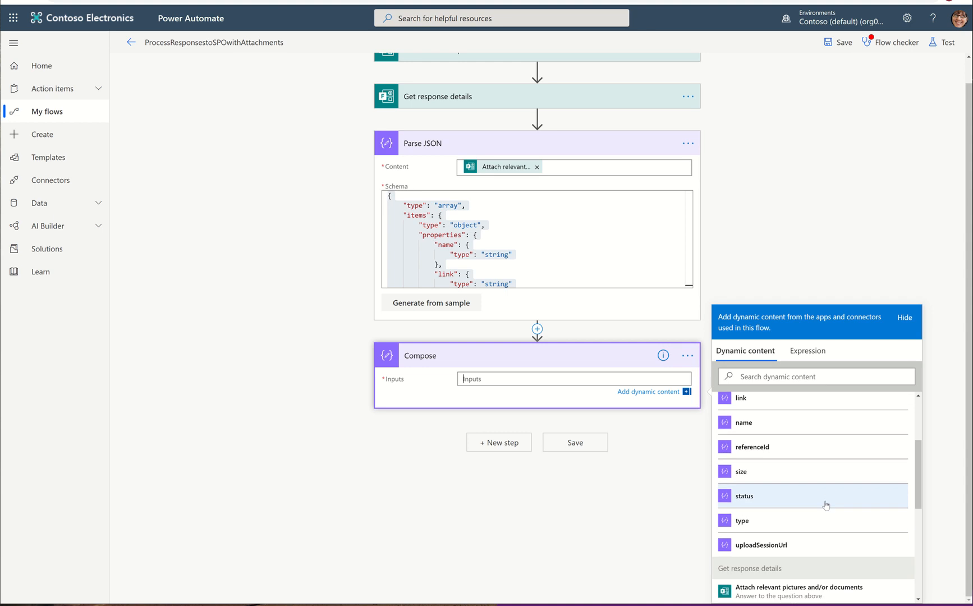
scroll(825, 504, up, 2)
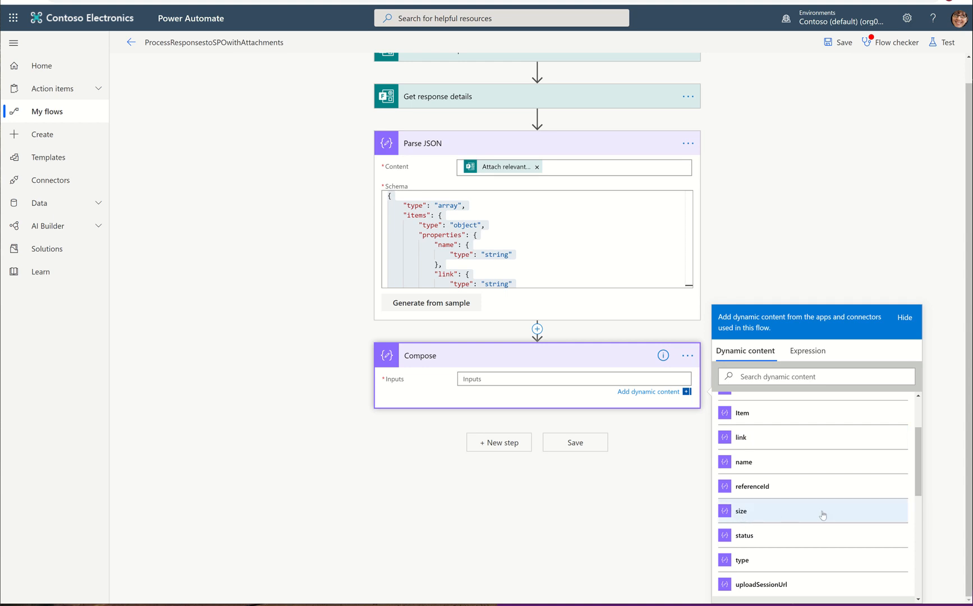
scroll(823, 515, up, 3)
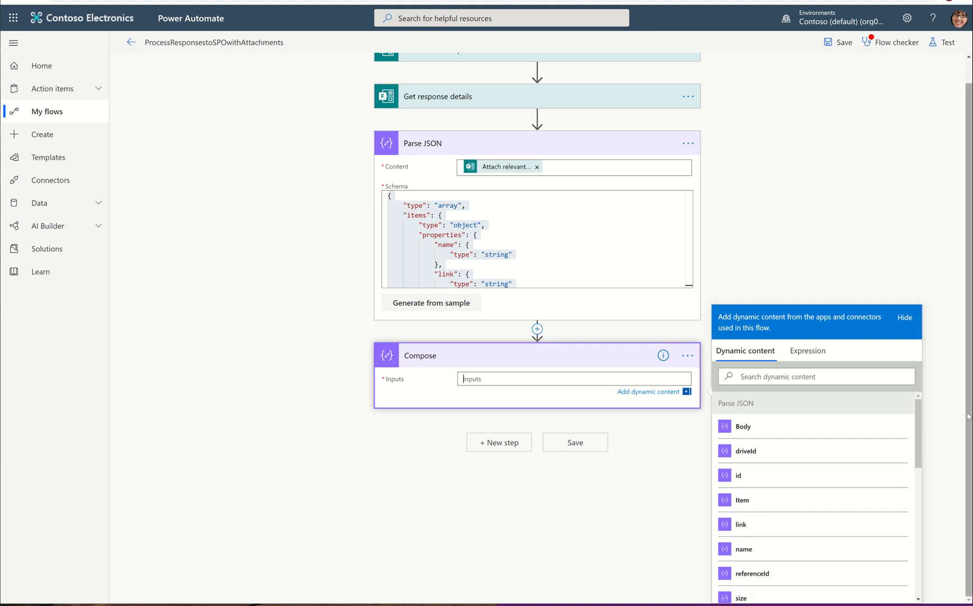
Step: Delete the Compose action and collapse the Parse JSON card
click(688, 357)
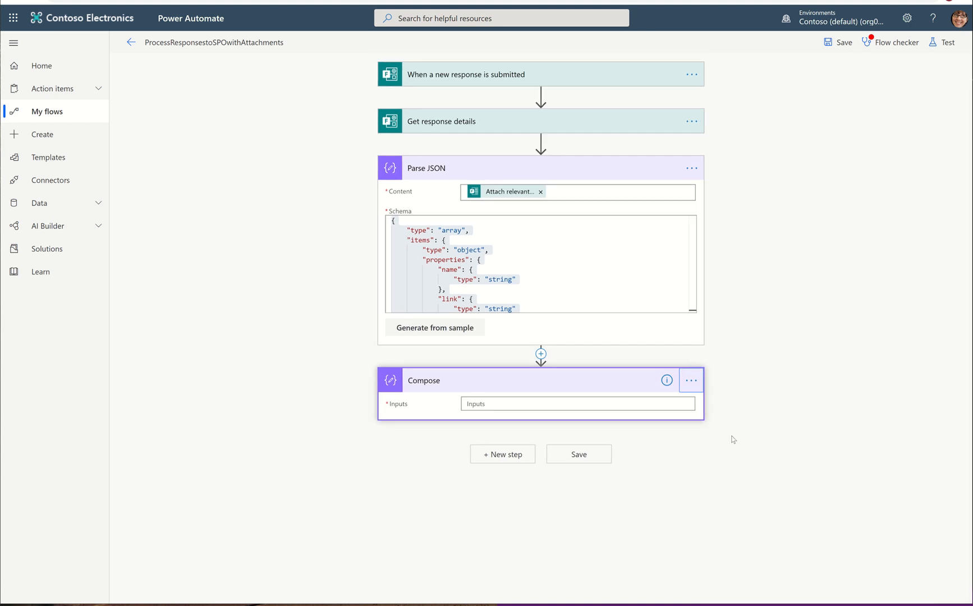
click(684, 387)
click(741, 499)
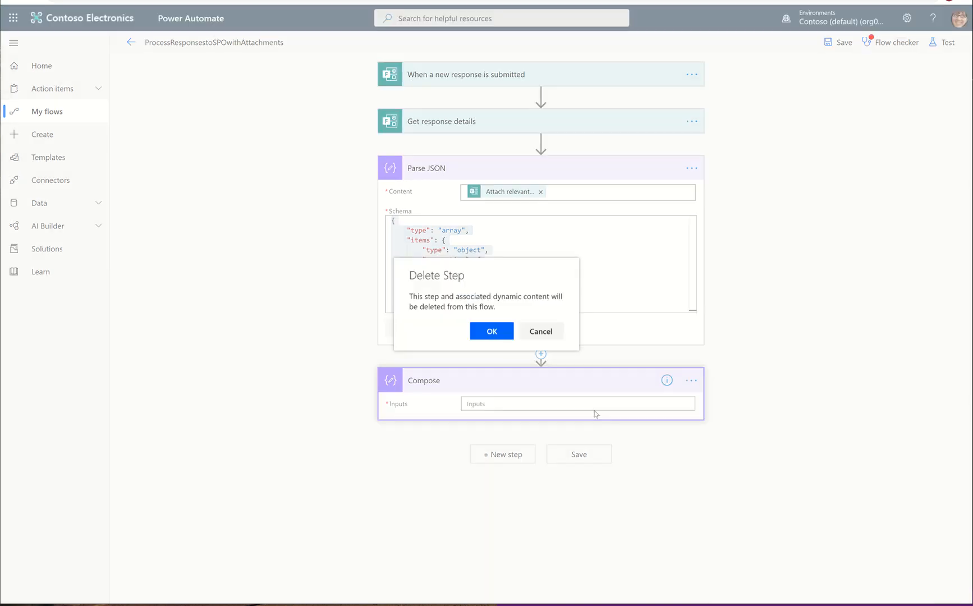
click(493, 331)
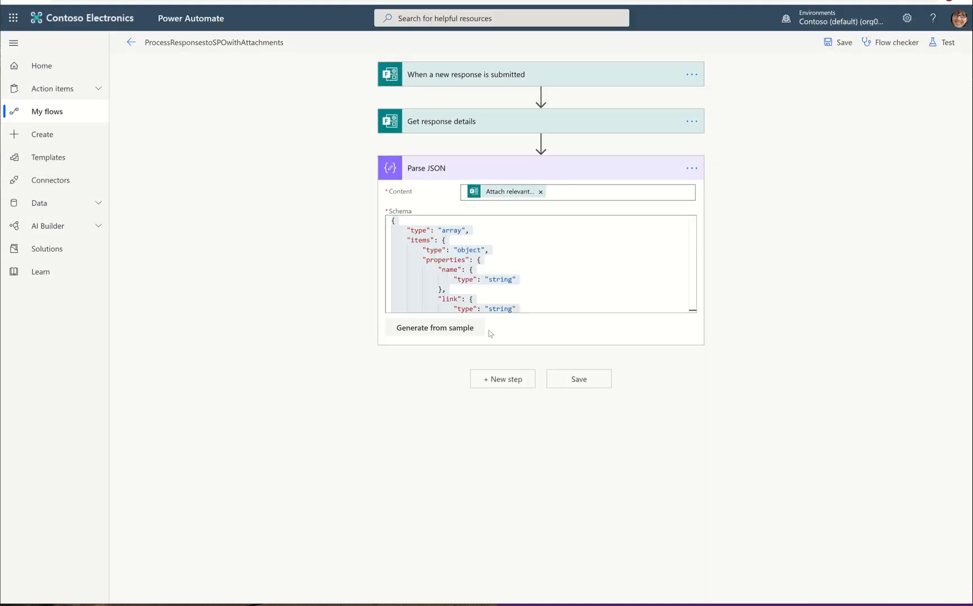
click(444, 169)
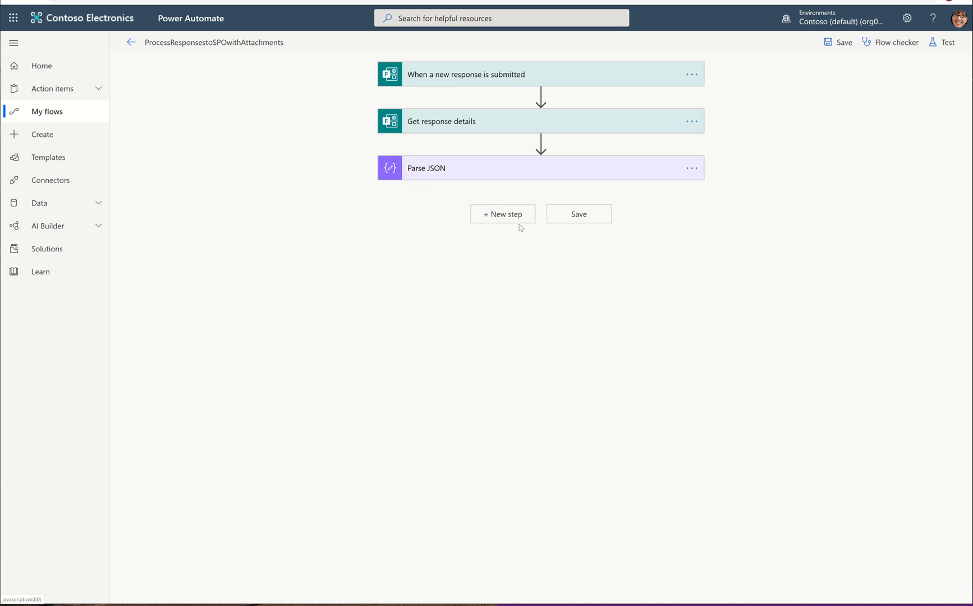
click(517, 217)
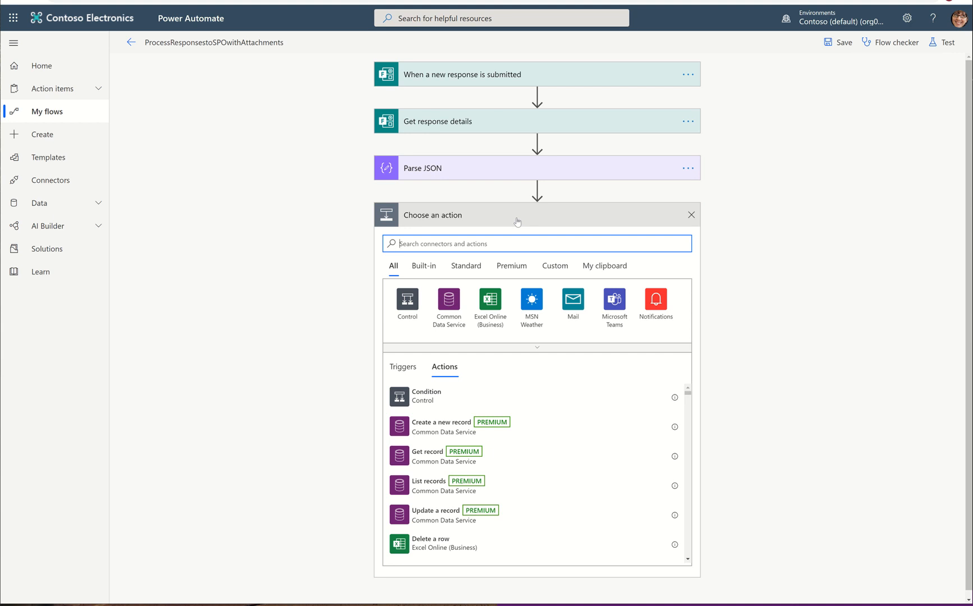
click(604, 266)
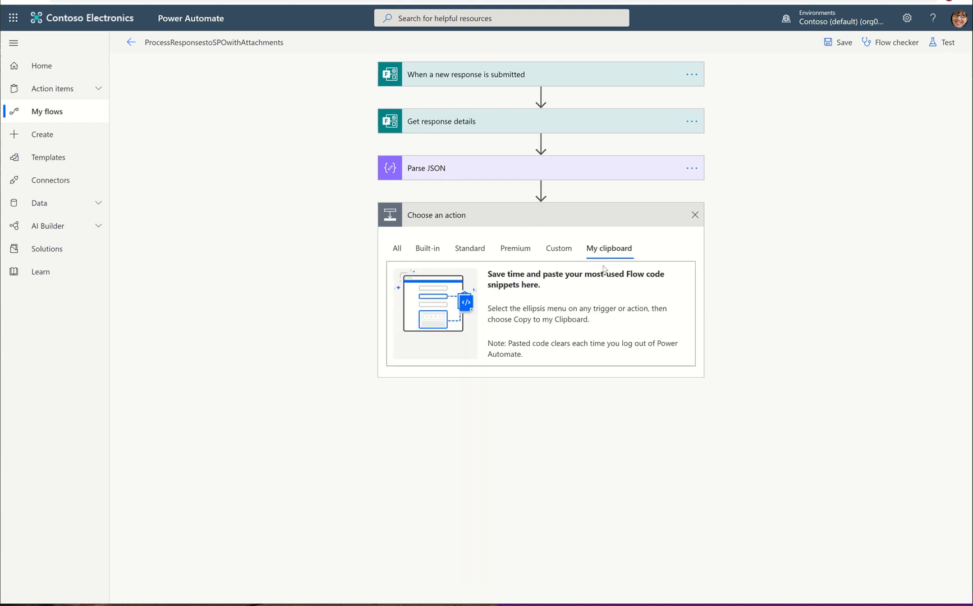
click(694, 214)
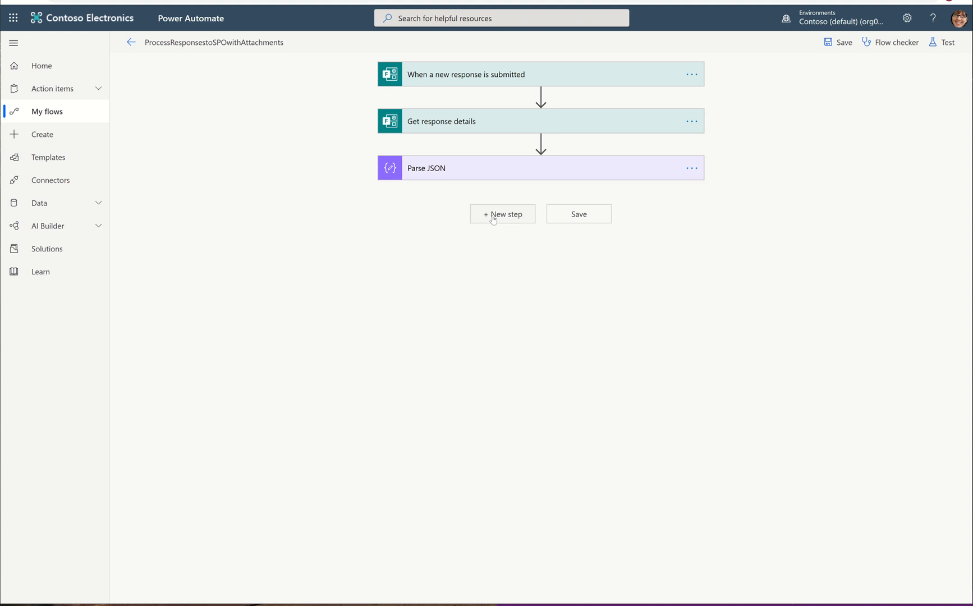
Step: Add a SharePoint Create item action after Parse JSON by searching for create item
click(493, 219)
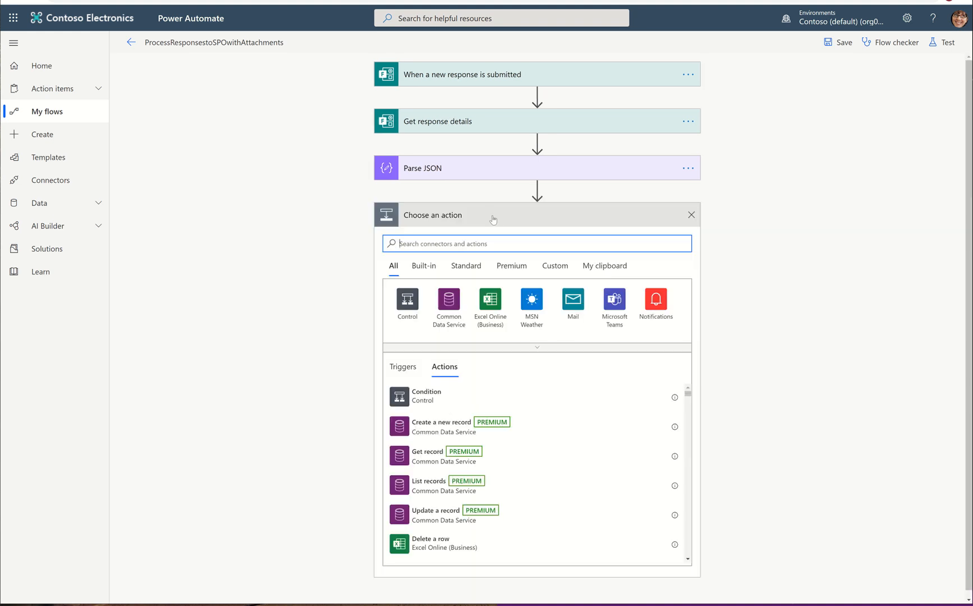
text(create f)
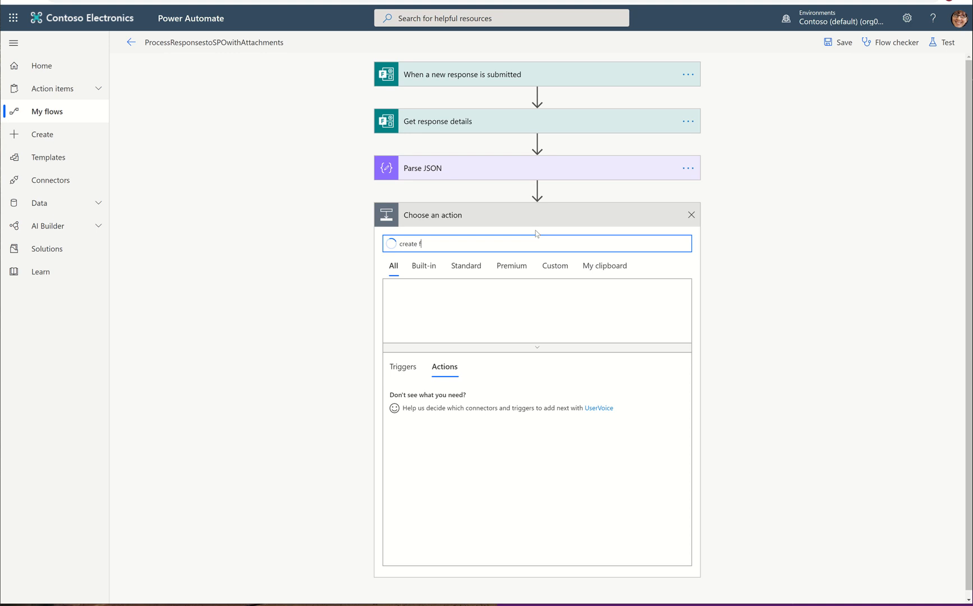
key(BackSpace)
text(item)
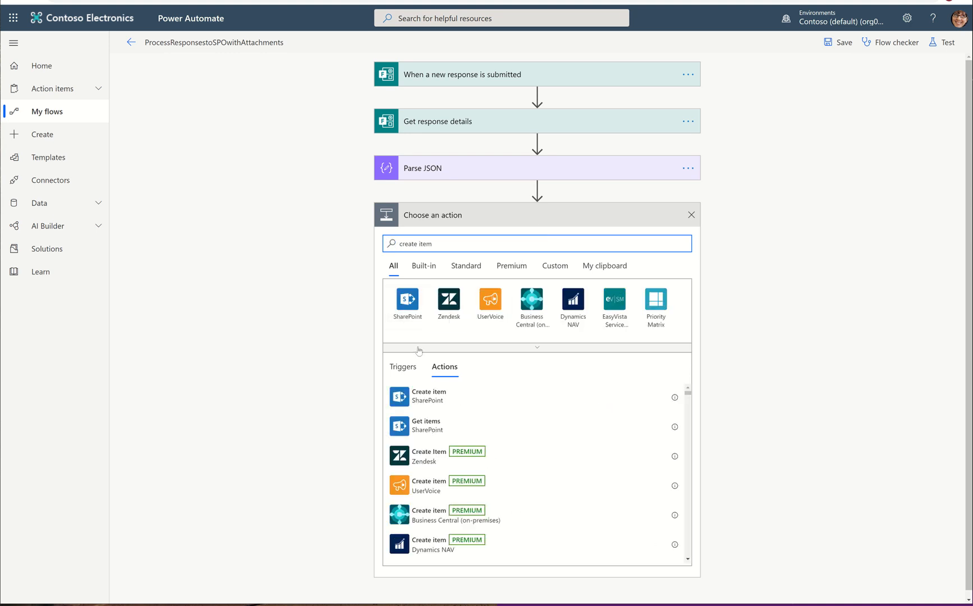
click(414, 397)
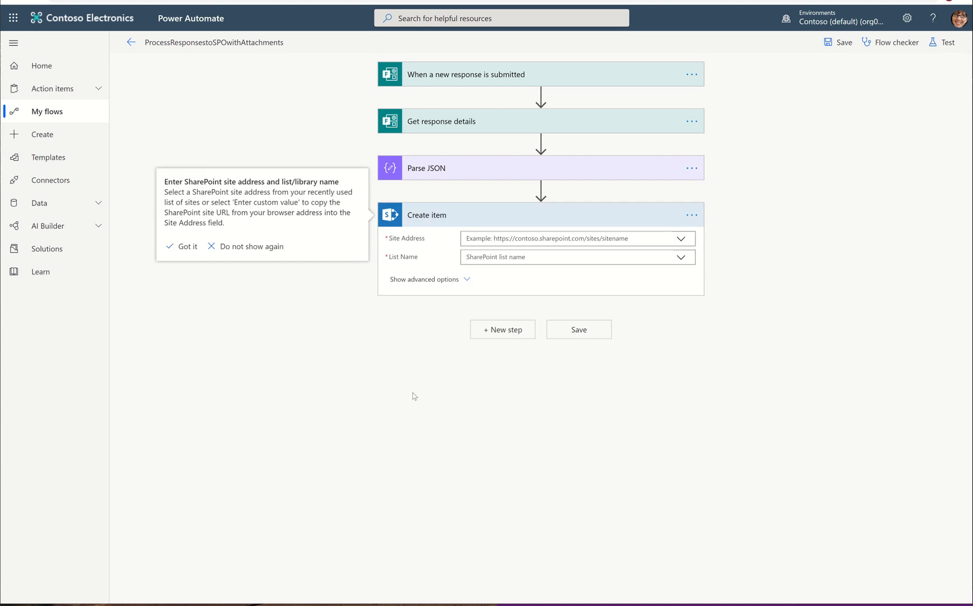
Step: Set Create item's site address to Environmental Controls and its list name to EnvironmentalLog
click(679, 242)
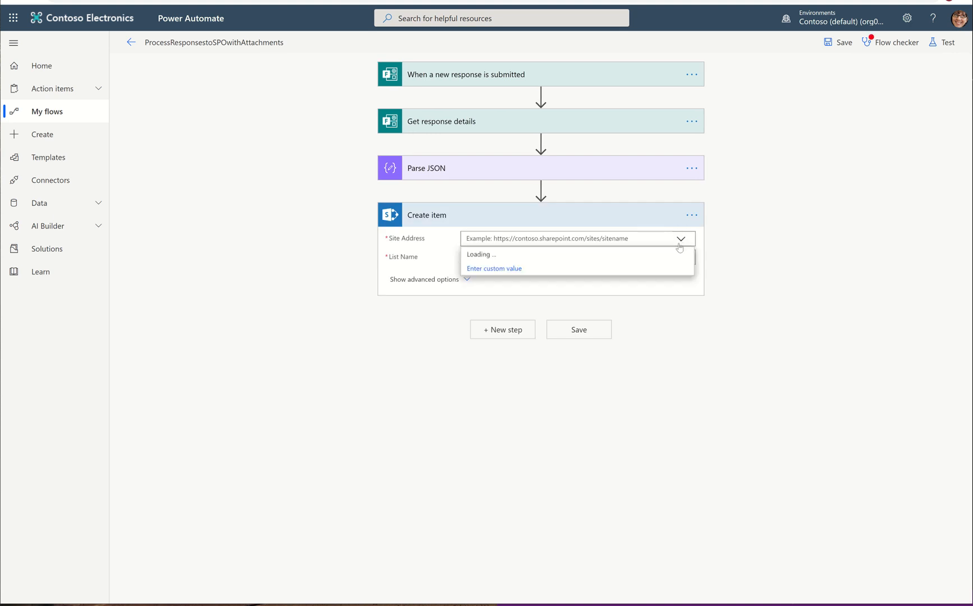
scroll(628, 403, down, 1)
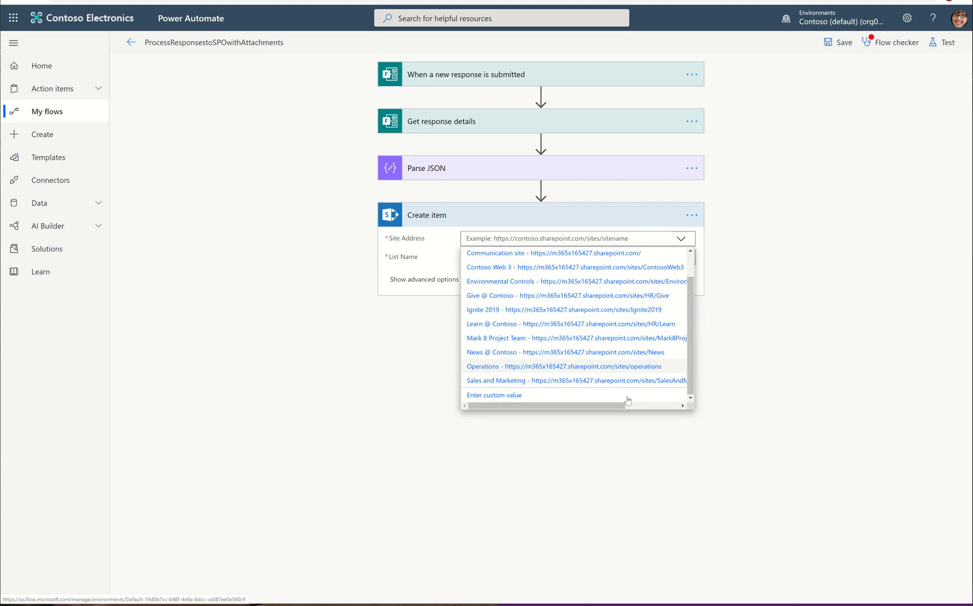
scroll(613, 383, up, 1)
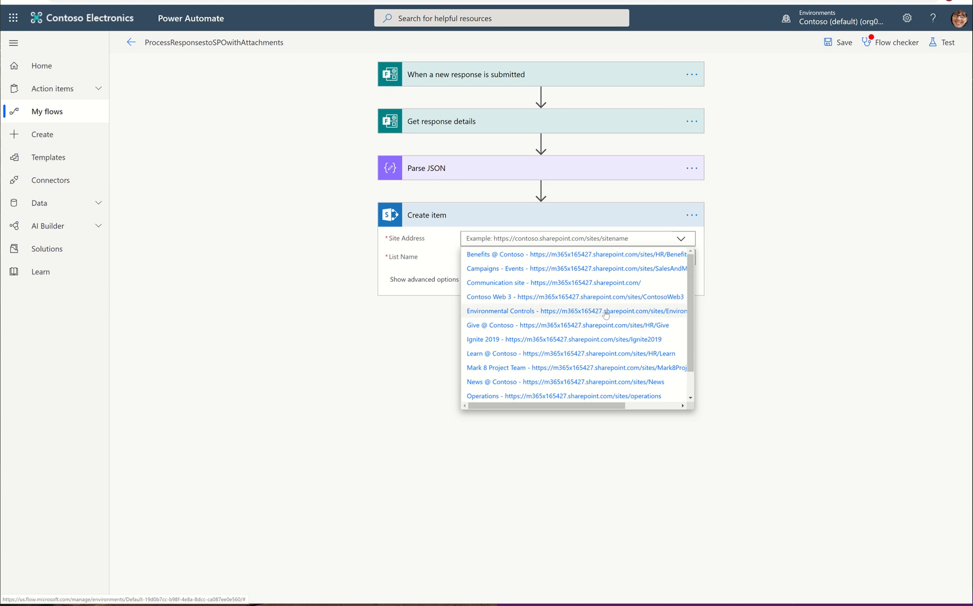
click(605, 314)
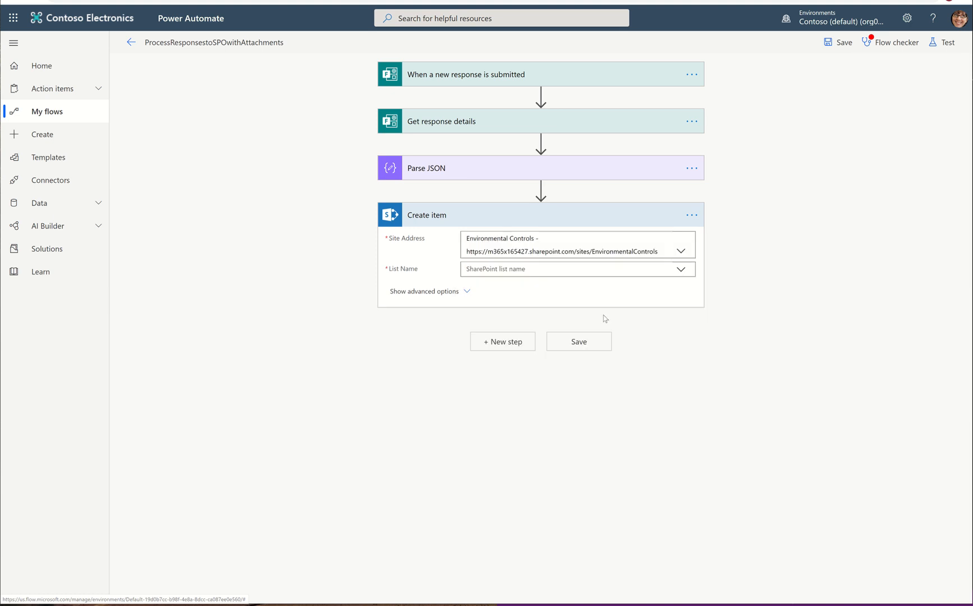
click(682, 269)
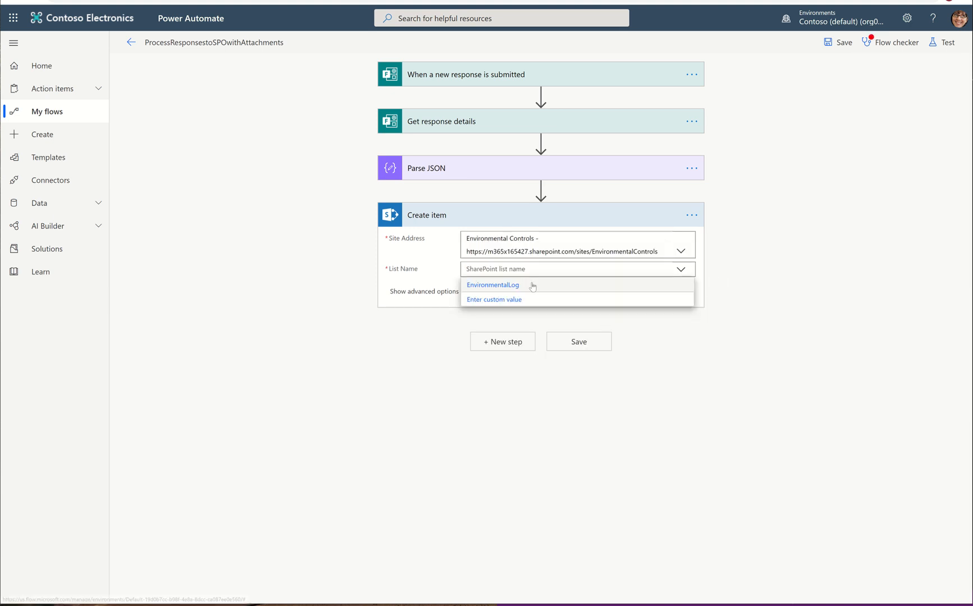
click(633, 285)
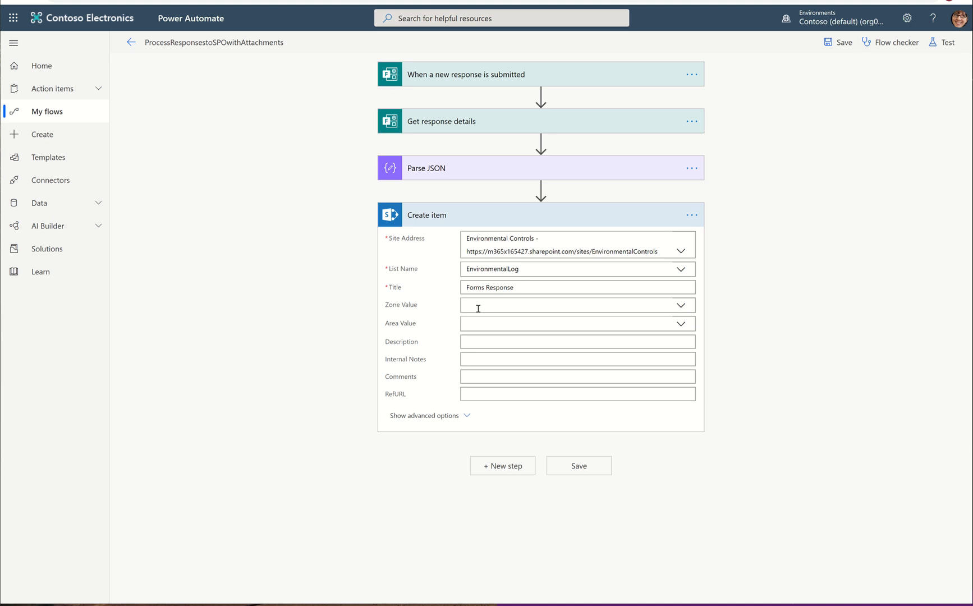
Step: Set Zone Value as a custom value to the Construction Zone answer from Get response details
click(682, 306)
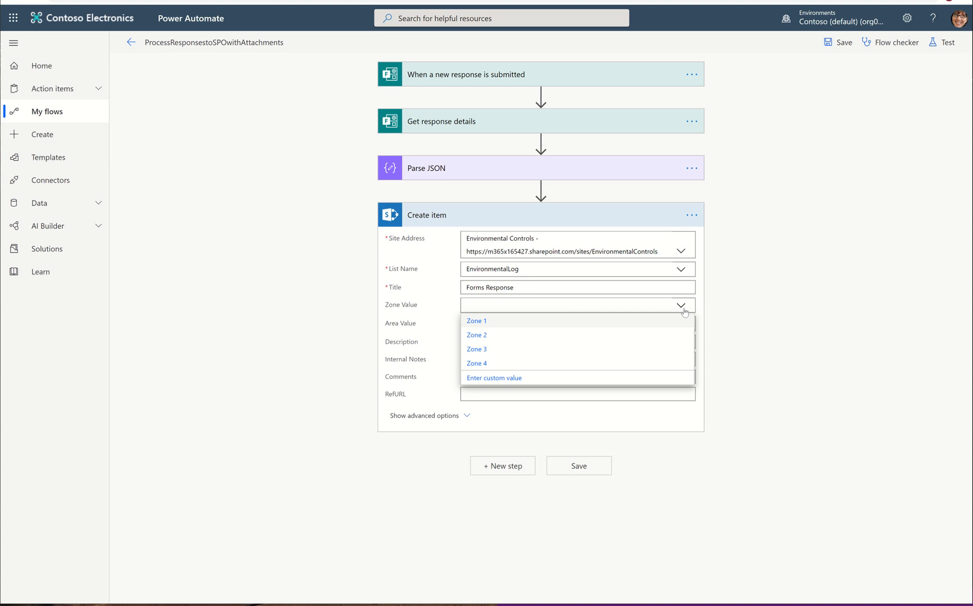
click(498, 377)
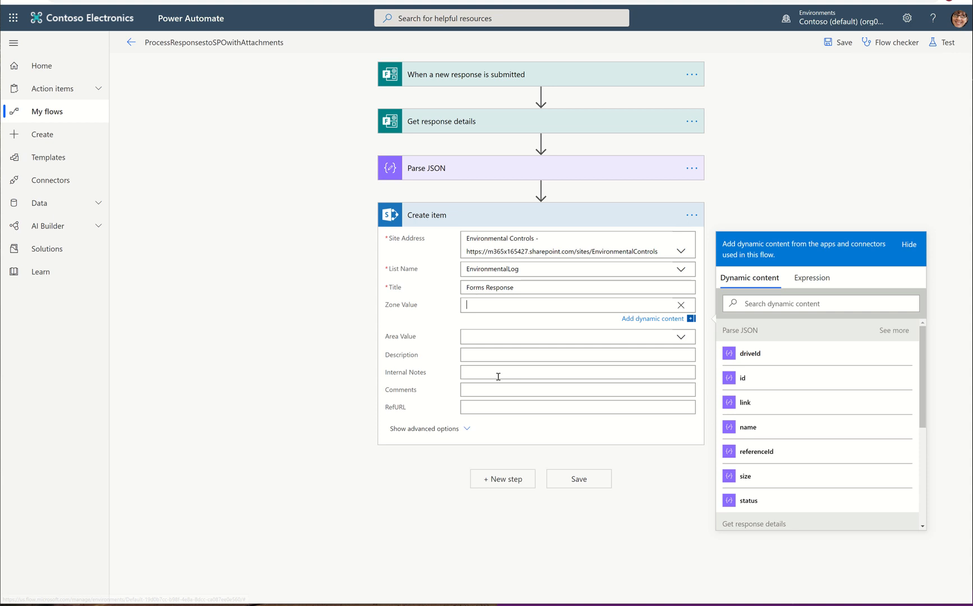
scroll(851, 406, down, 4)
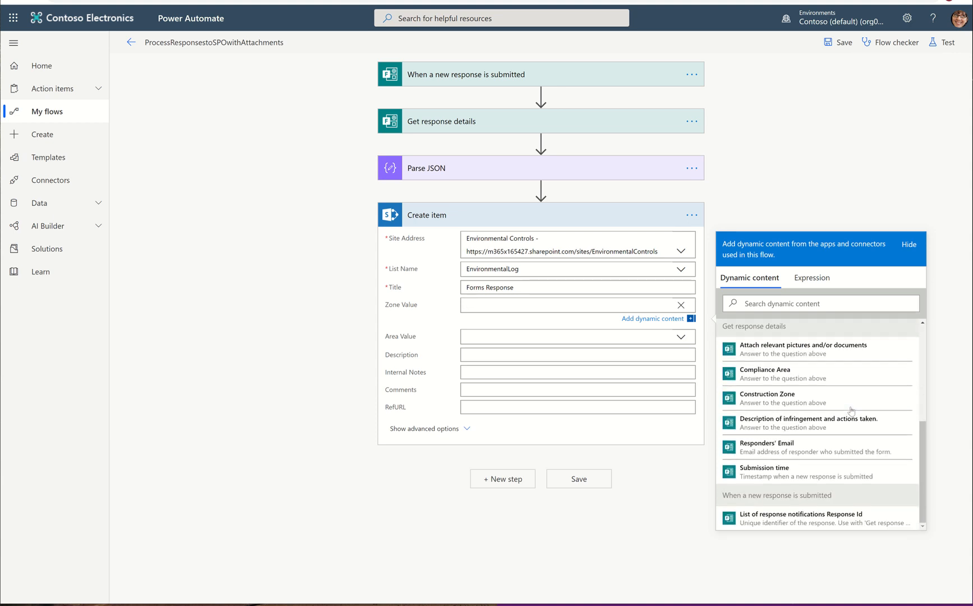
scroll(851, 411, up, 2)
scroll(791, 406, down, 2)
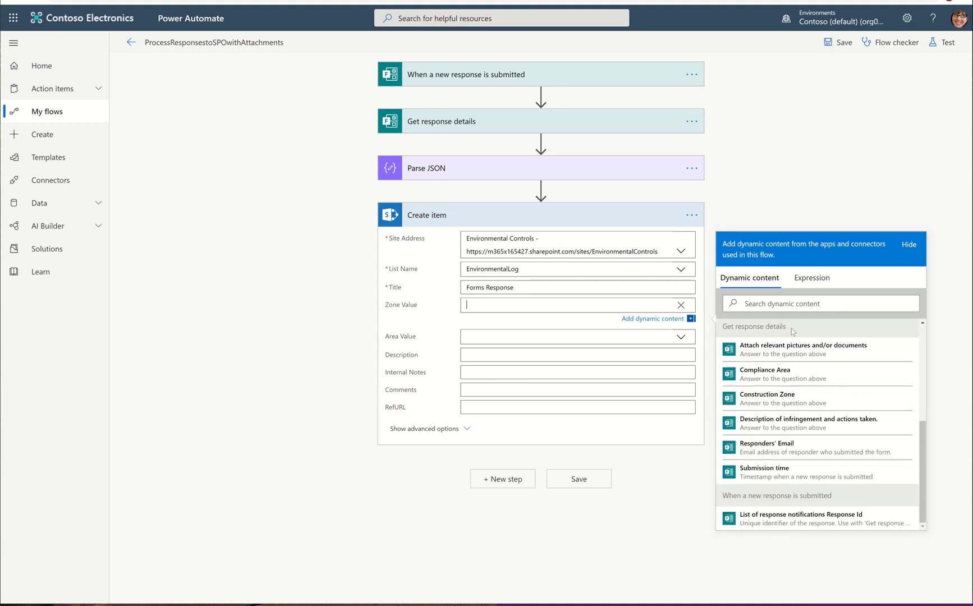
click(784, 402)
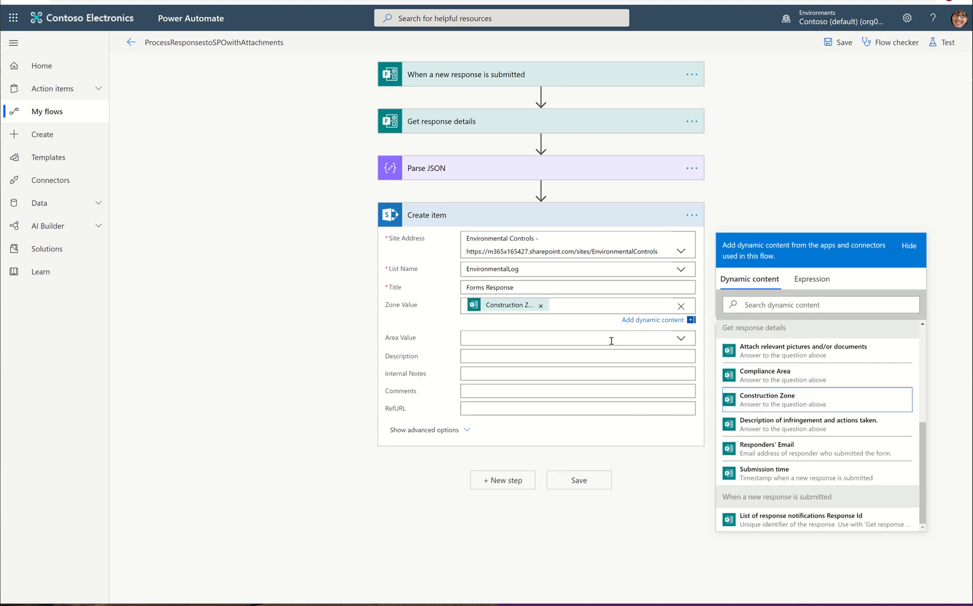
Step: Set Area Value as a custom value to the Compliance Area answer from Get response details
click(684, 340)
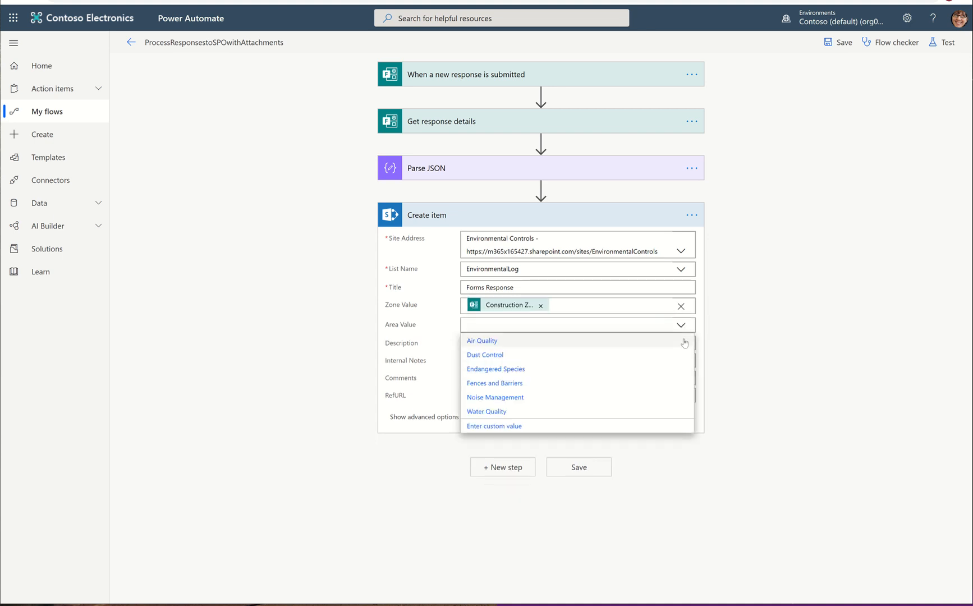
click(536, 426)
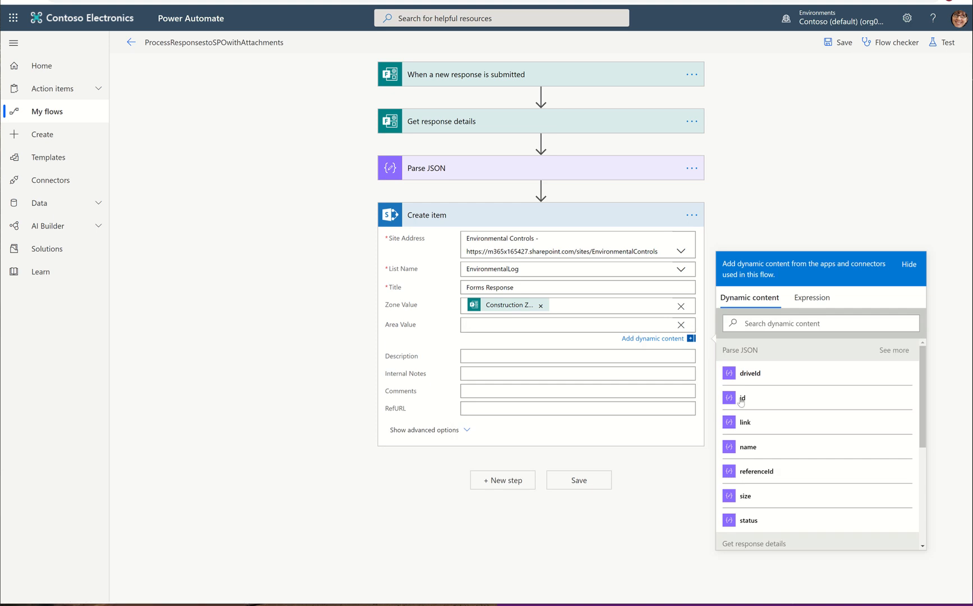
scroll(769, 438, down, 4)
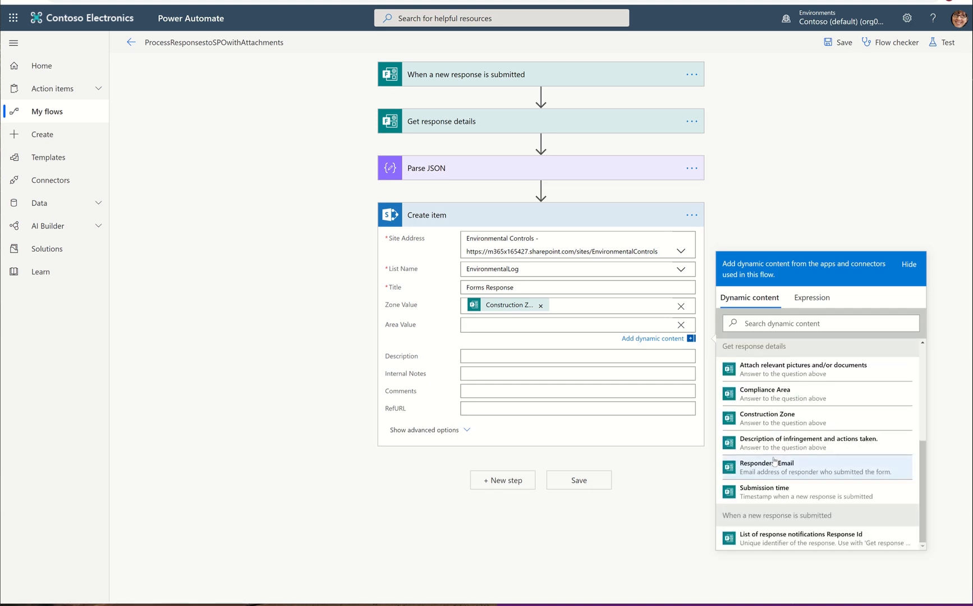
click(750, 395)
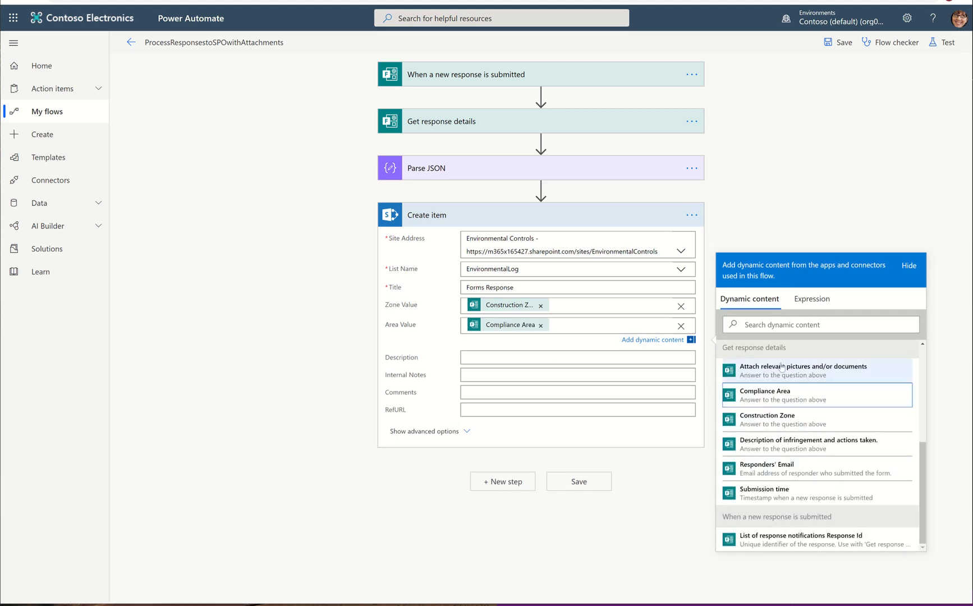
Step: Set Description to the 'Description of infringement and actions taken.' answer from Get response details
scroll(731, 349, up, 2)
drag(804, 383, 720, 434)
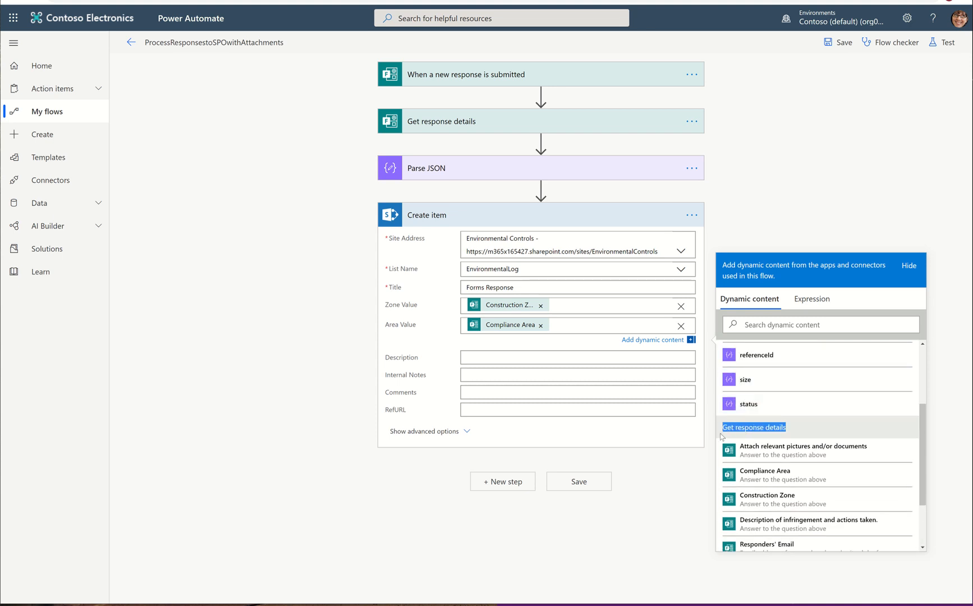
scroll(828, 423, down, 3)
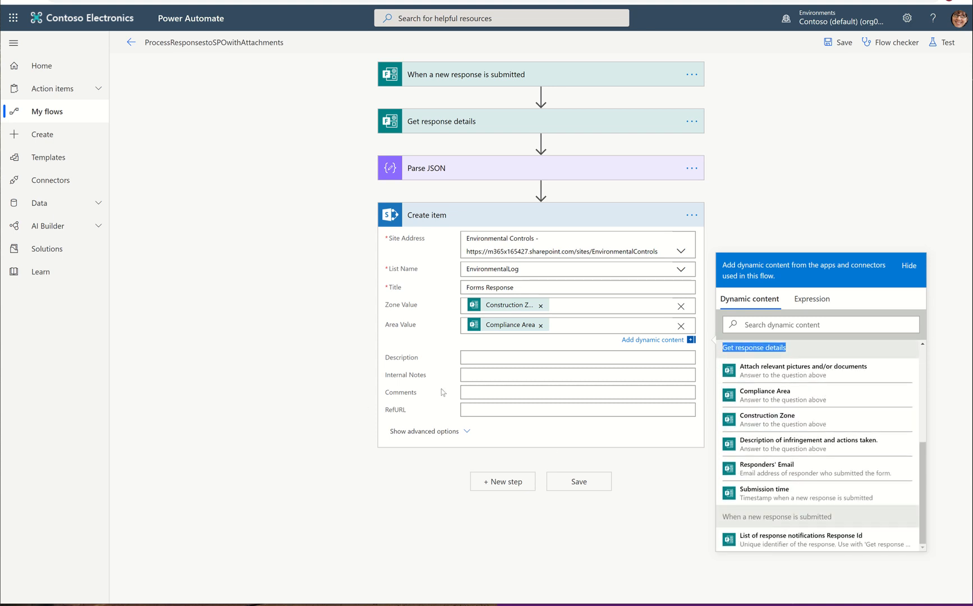
click(489, 363)
scroll(758, 414, down, 5)
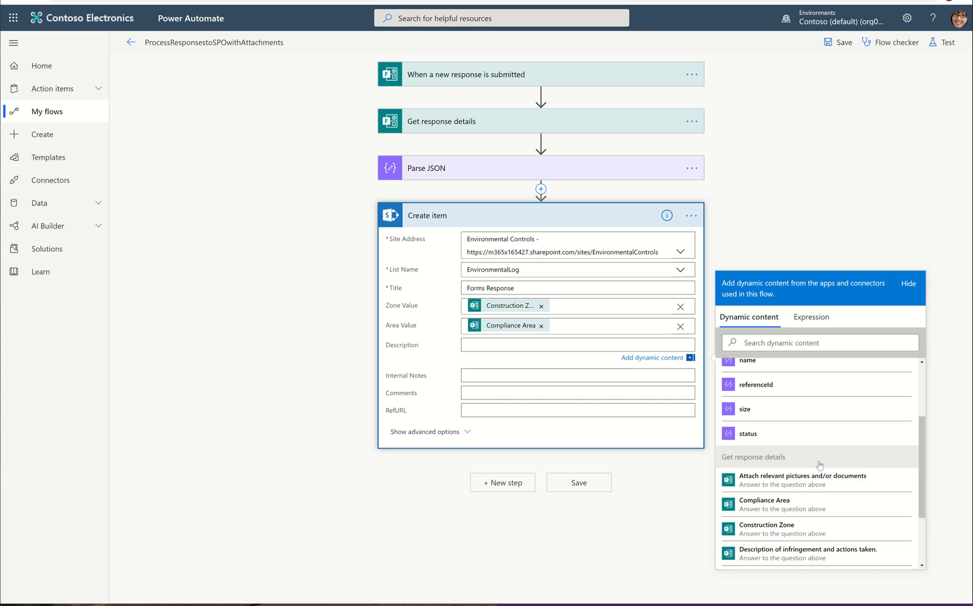
click(792, 470)
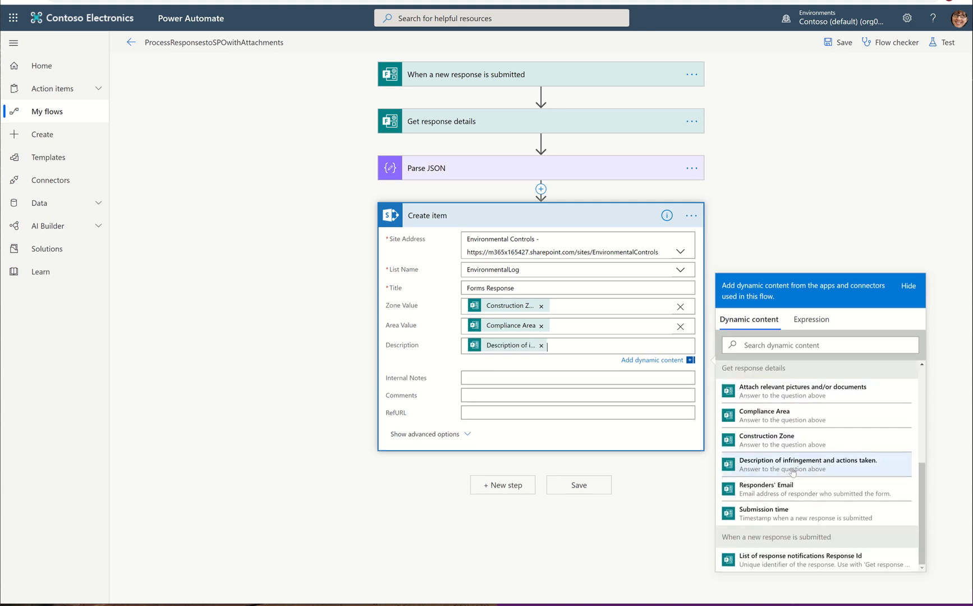
Step: Search the dynamic content for description, show the advanced options, and collapse the Create item card
click(765, 345)
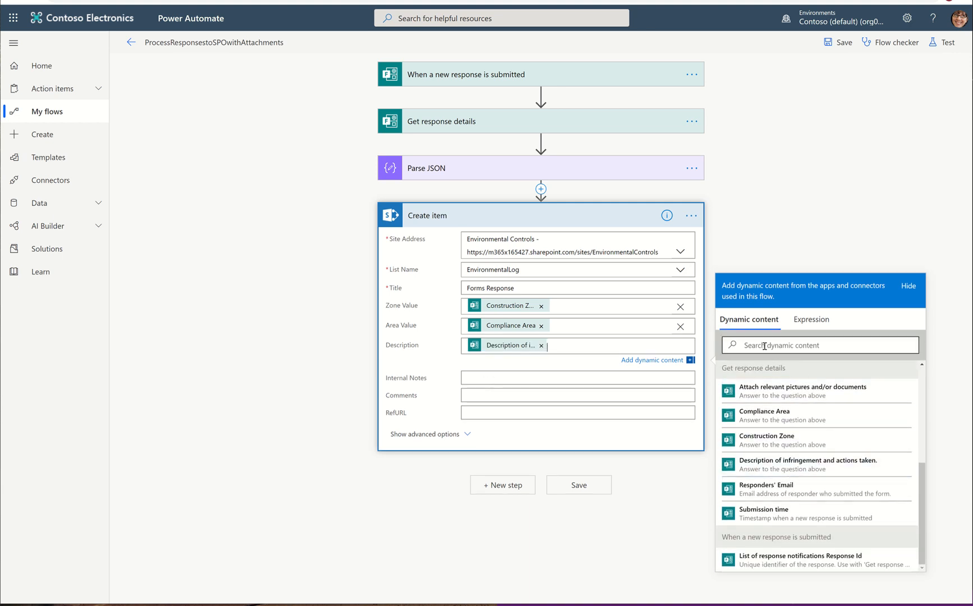
text(de)
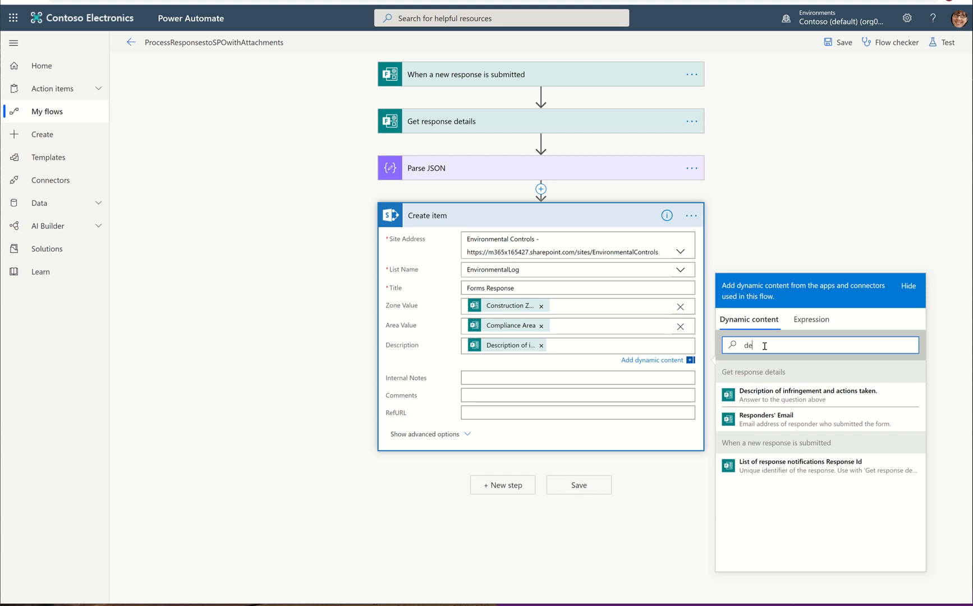
text(scription)
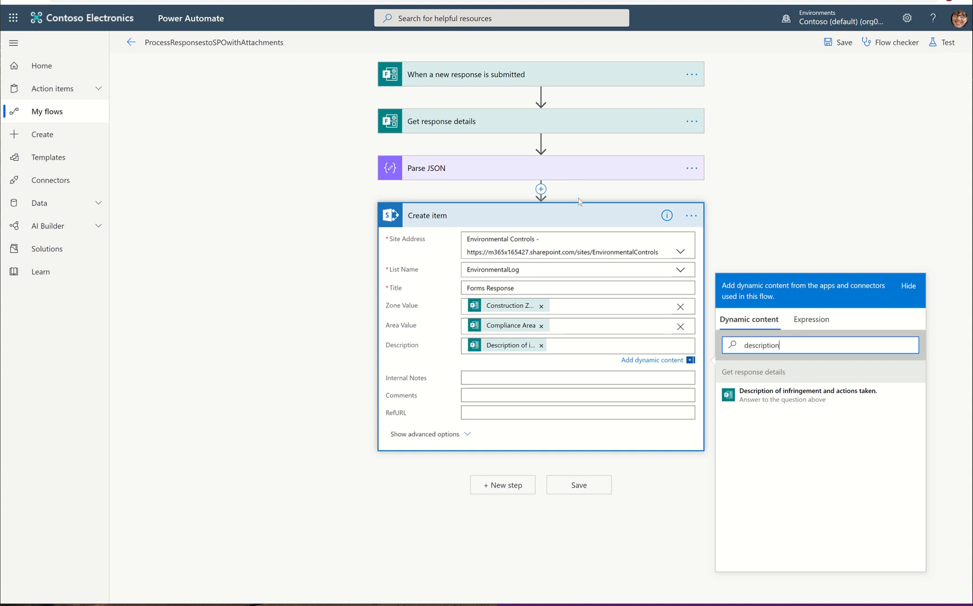
click(431, 434)
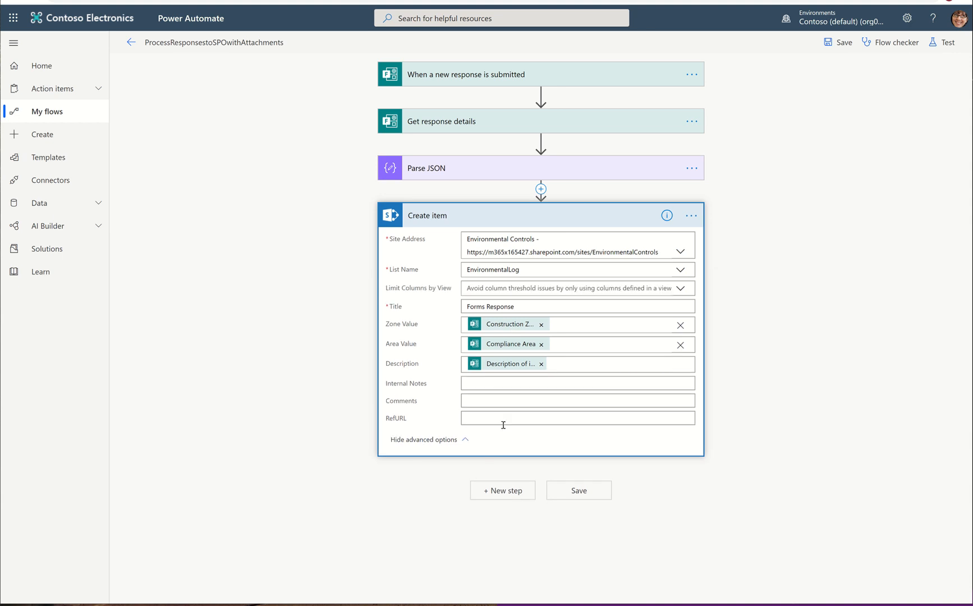
click(539, 216)
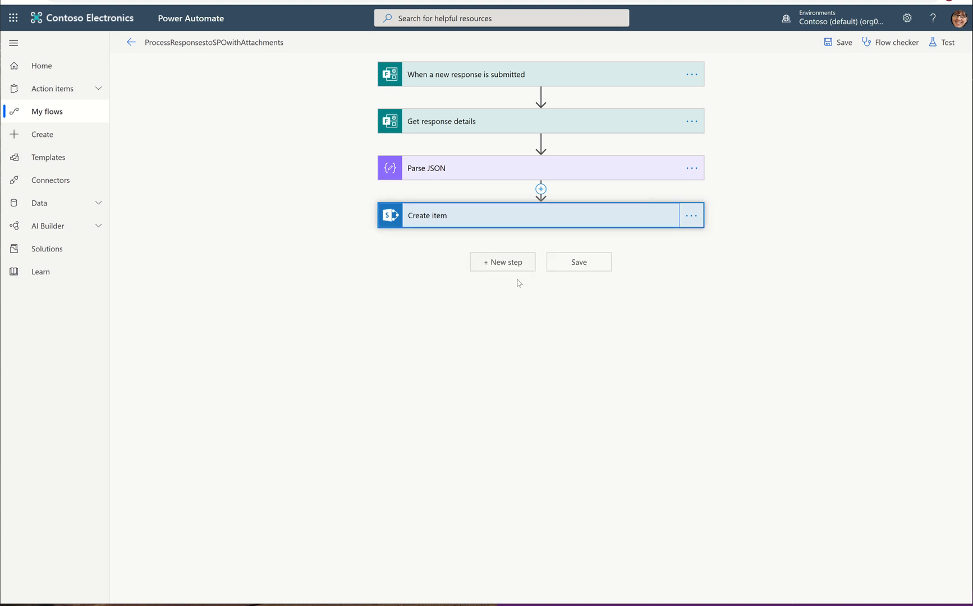
Step: Add a SharePoint Add attachment action as a new step after Create item
click(510, 267)
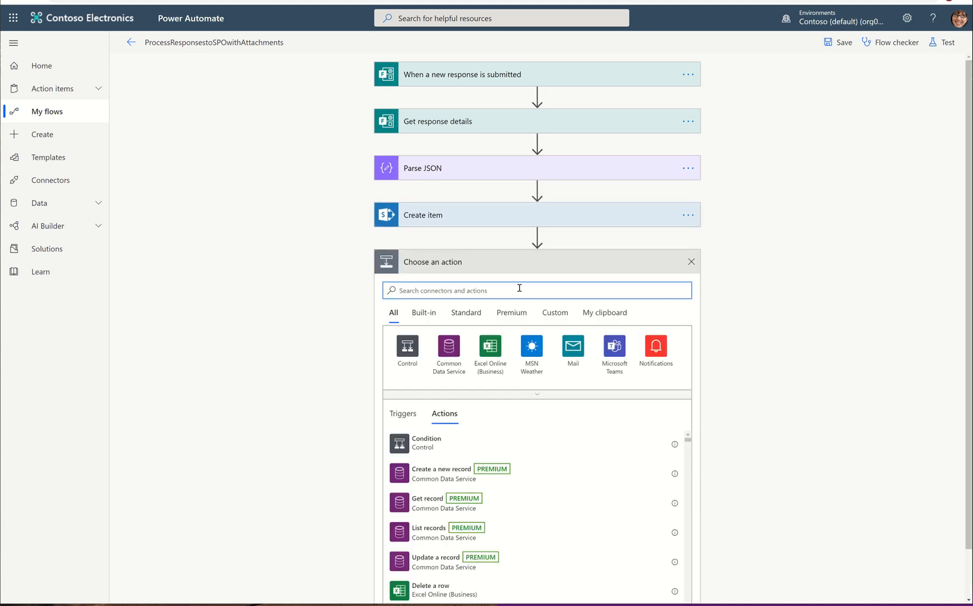
text(sharepoint)
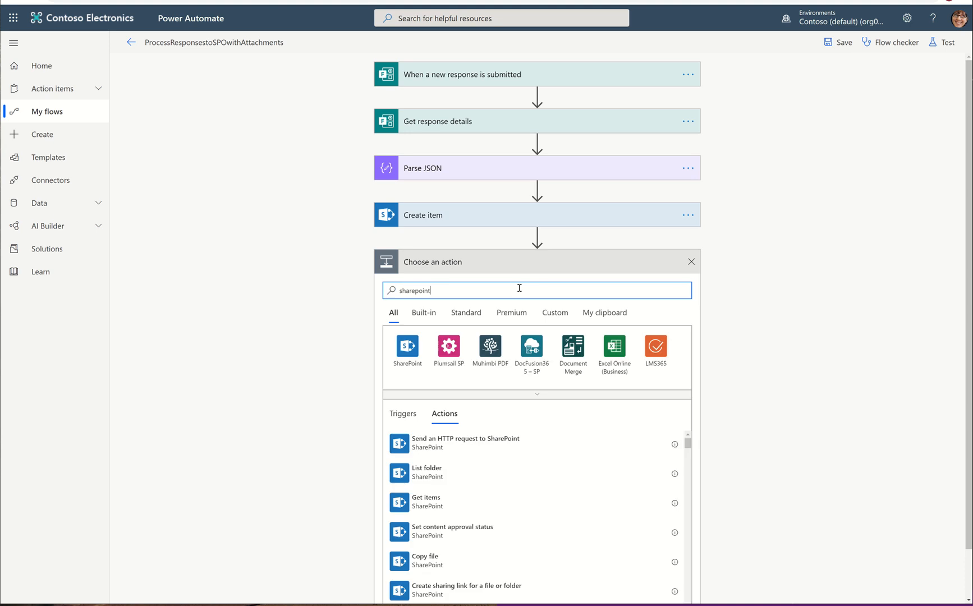
click(407, 354)
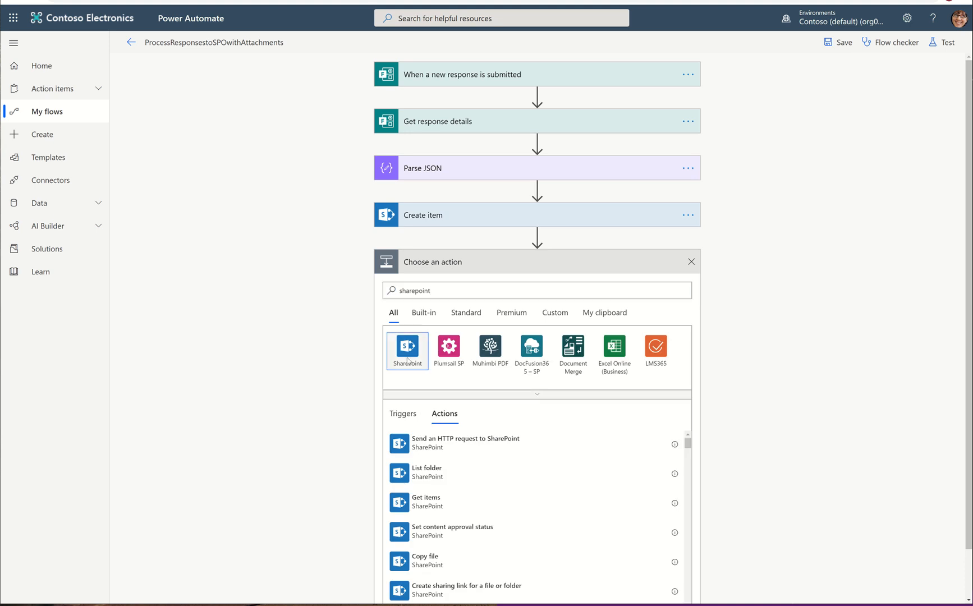
click(476, 356)
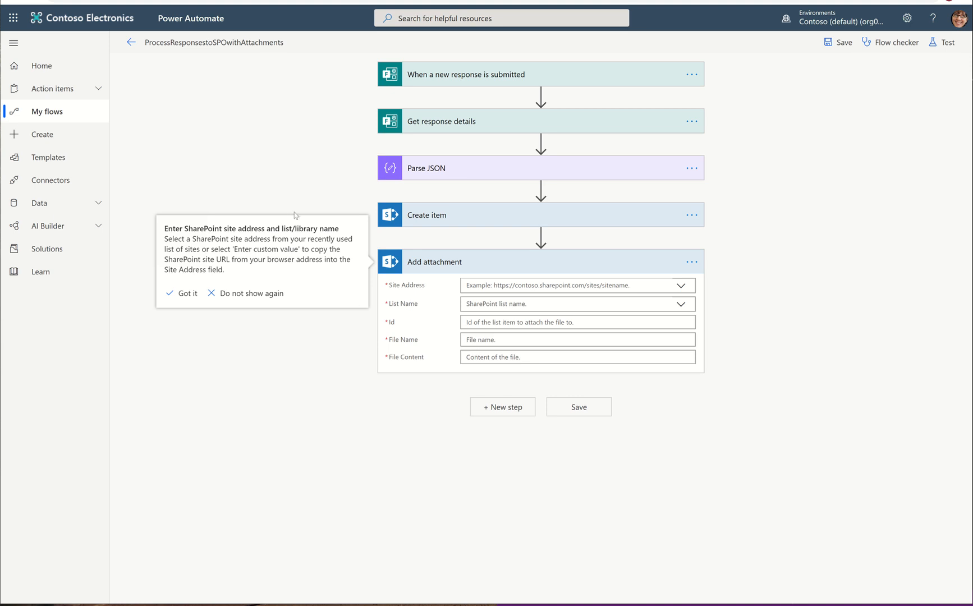
click(327, 421)
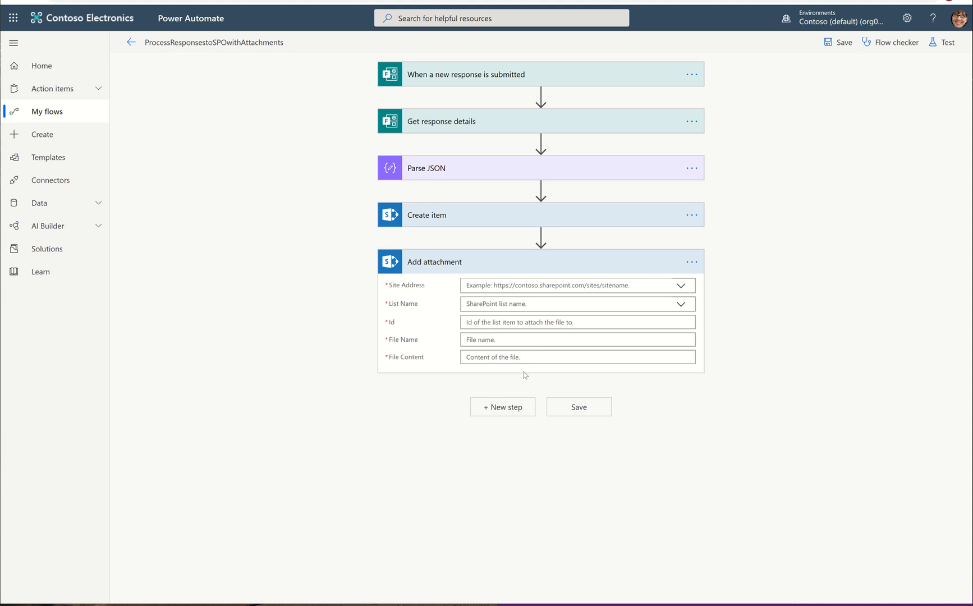
Step: Set the attachment's Site Address to Environmental Controls and List Name to EnvironmentalLog
click(679, 286)
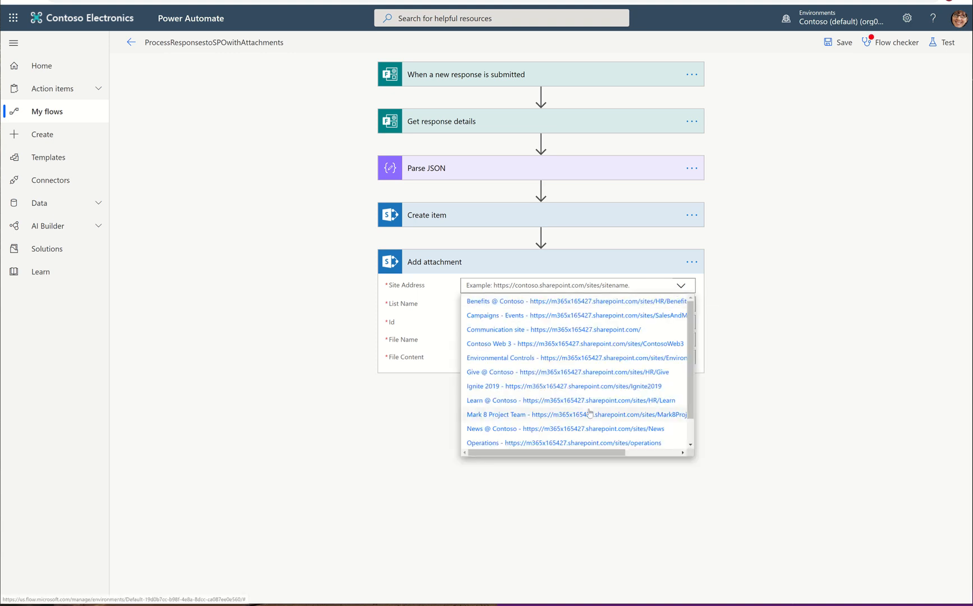
scroll(589, 362, down, 1)
click(599, 330)
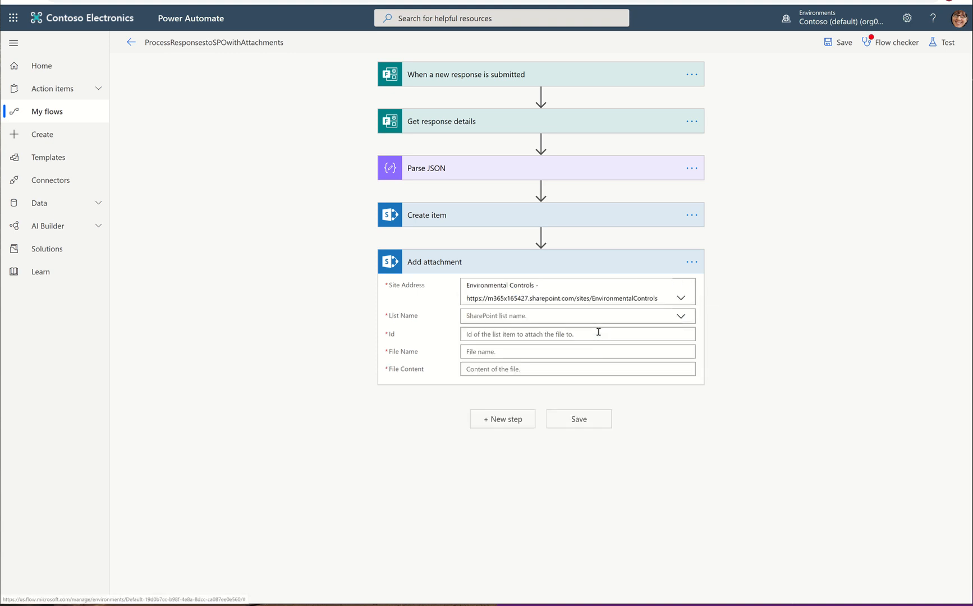
click(686, 319)
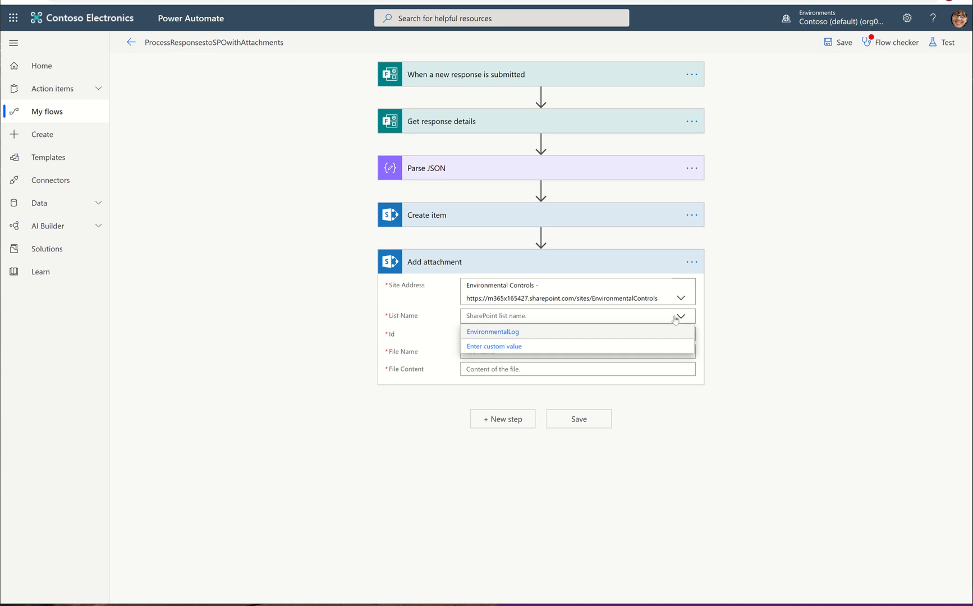
click(536, 332)
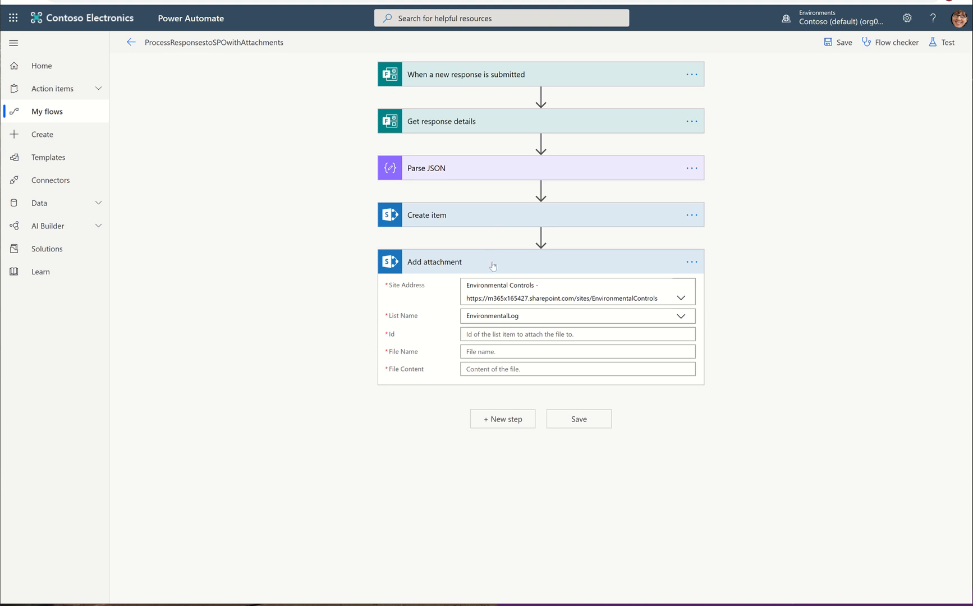
Step: Set the attachment Id to the Create item ID and File Name to the Parse JSON name value
click(479, 334)
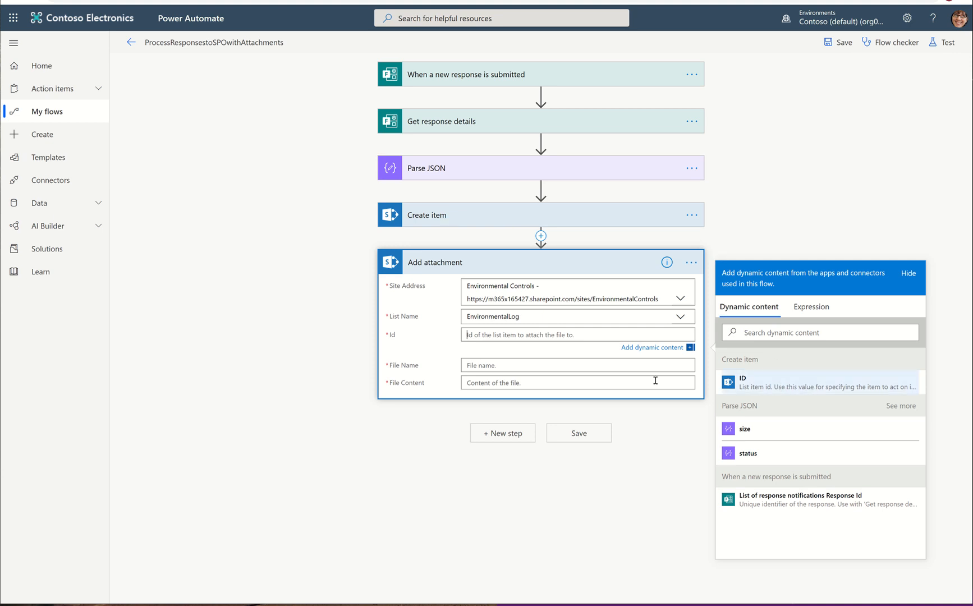
click(766, 384)
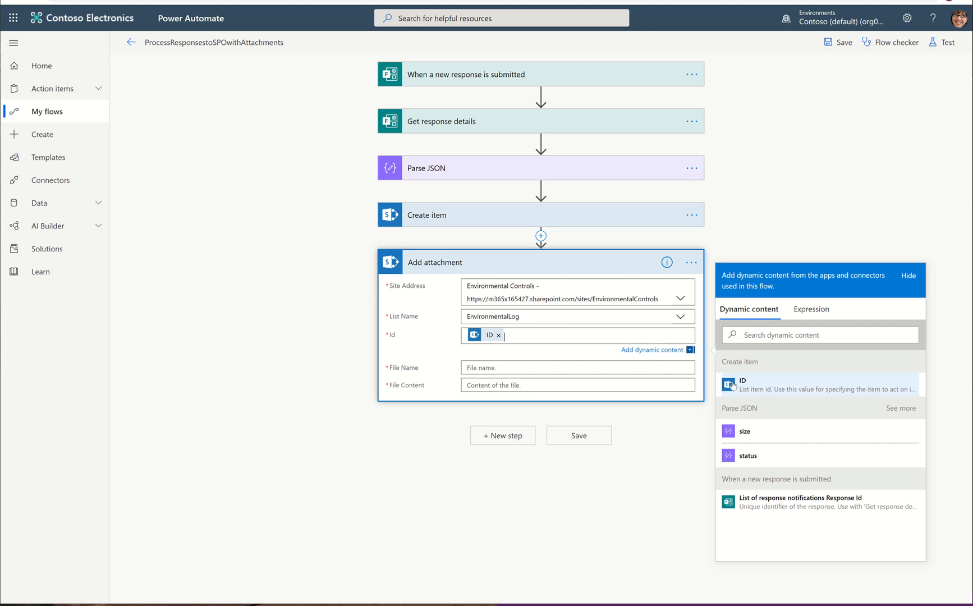
click(494, 372)
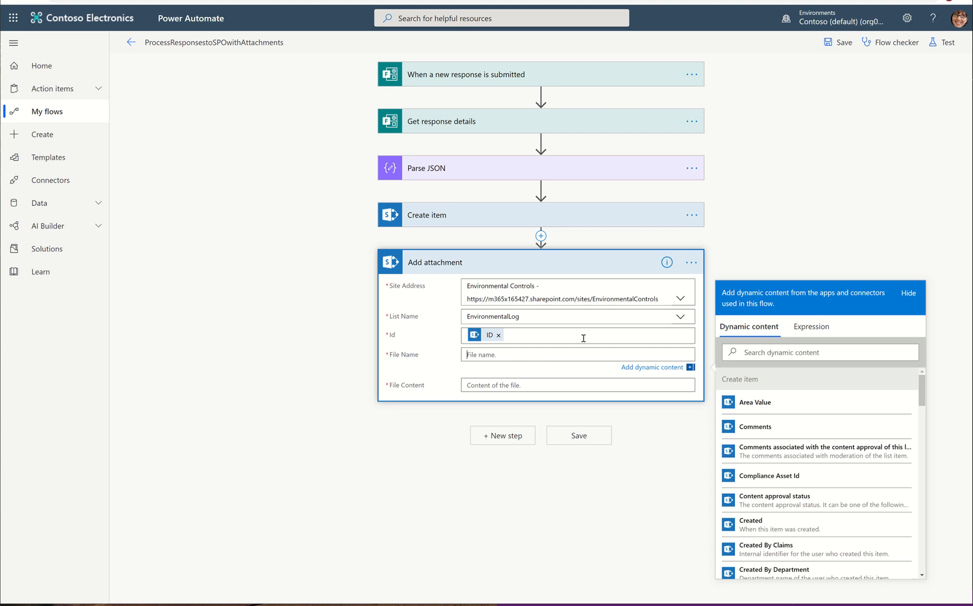
click(780, 348)
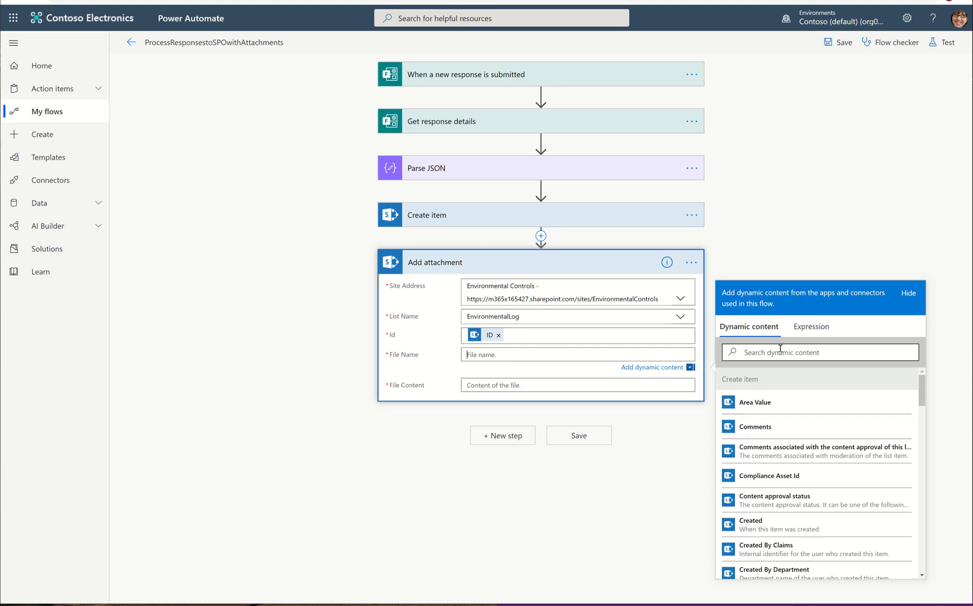
text(name)
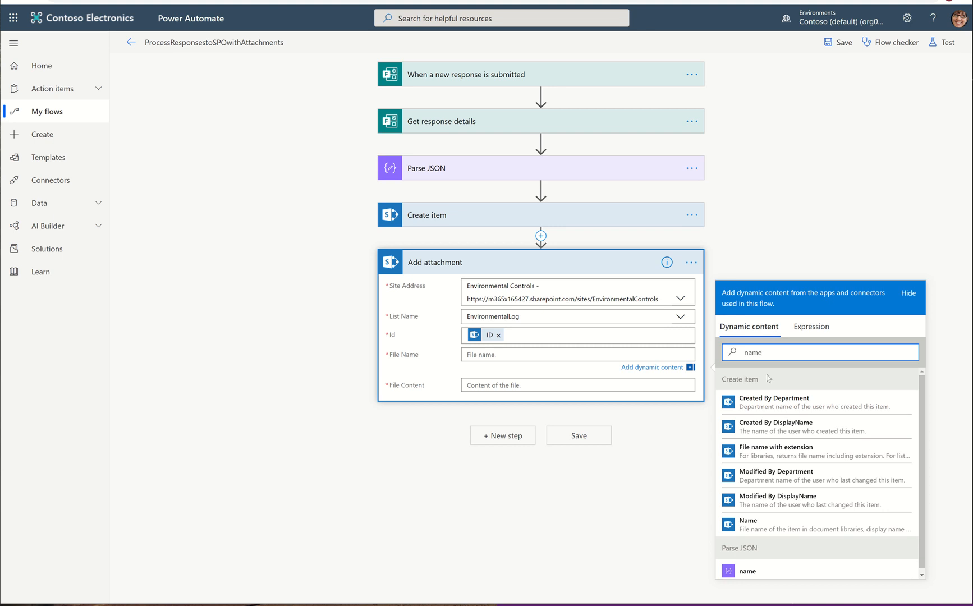
scroll(786, 505, down, 1)
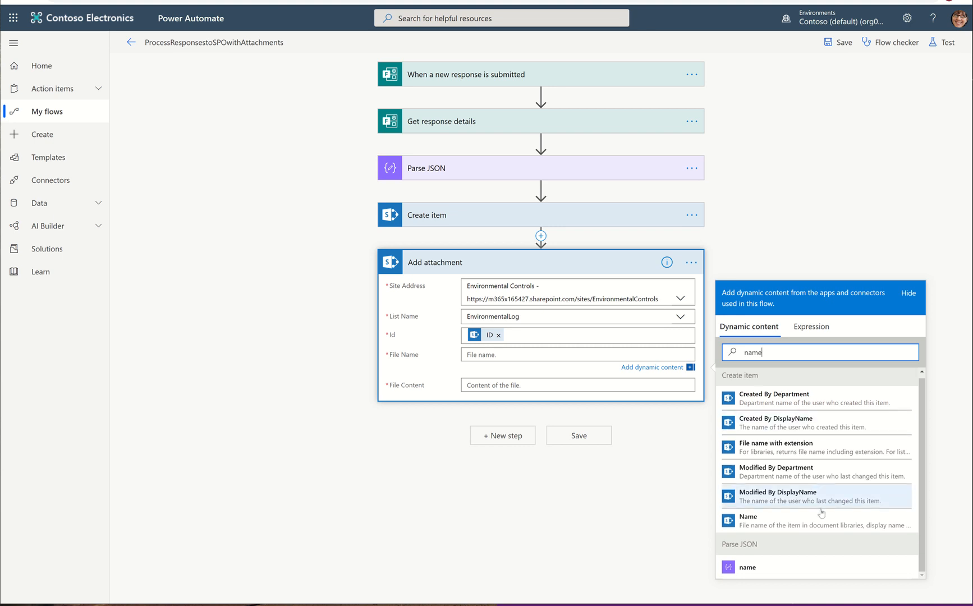
click(796, 564)
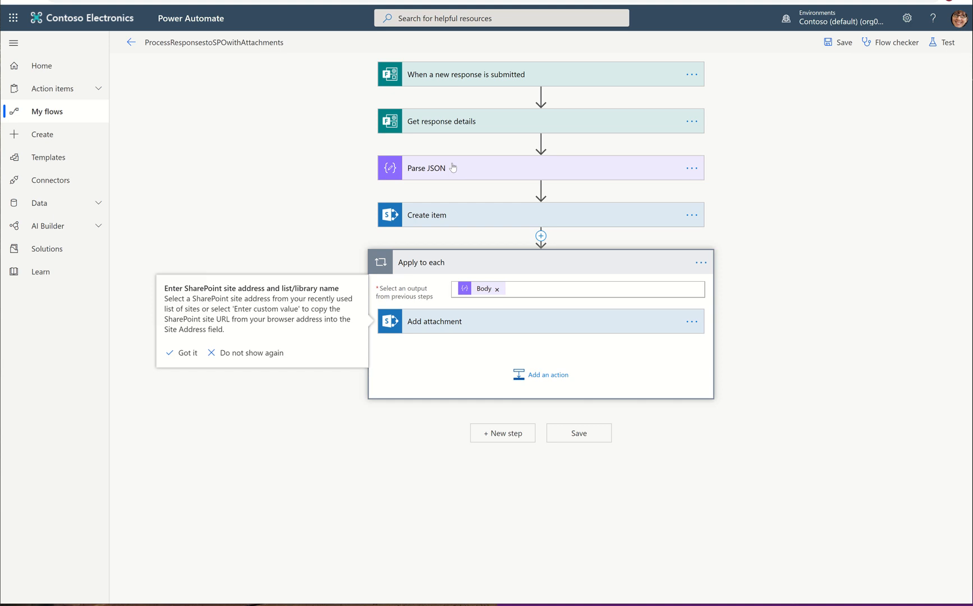
Step: Expand Add attachment and browse the dynamic content available for the File Content field
click(474, 321)
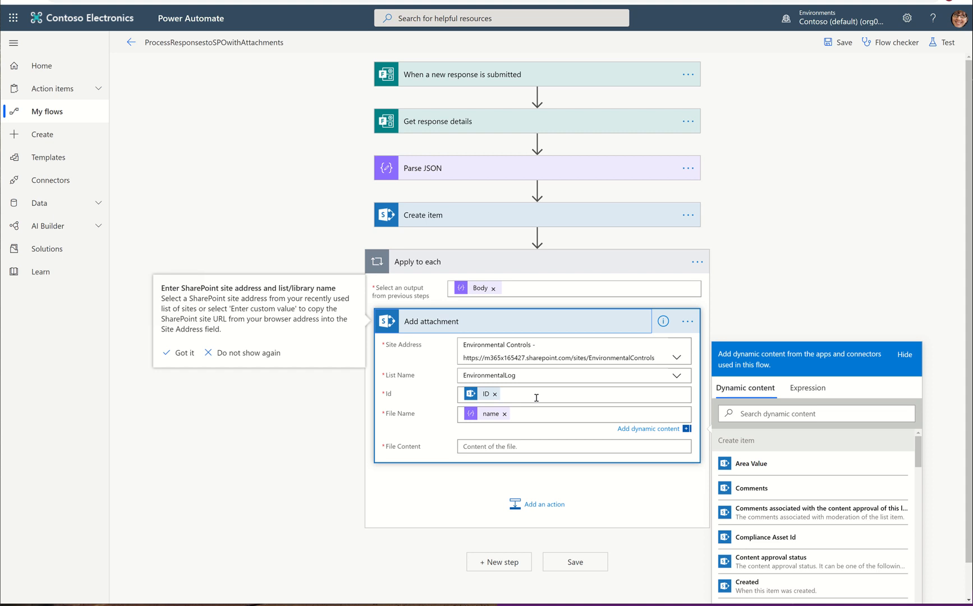
click(474, 446)
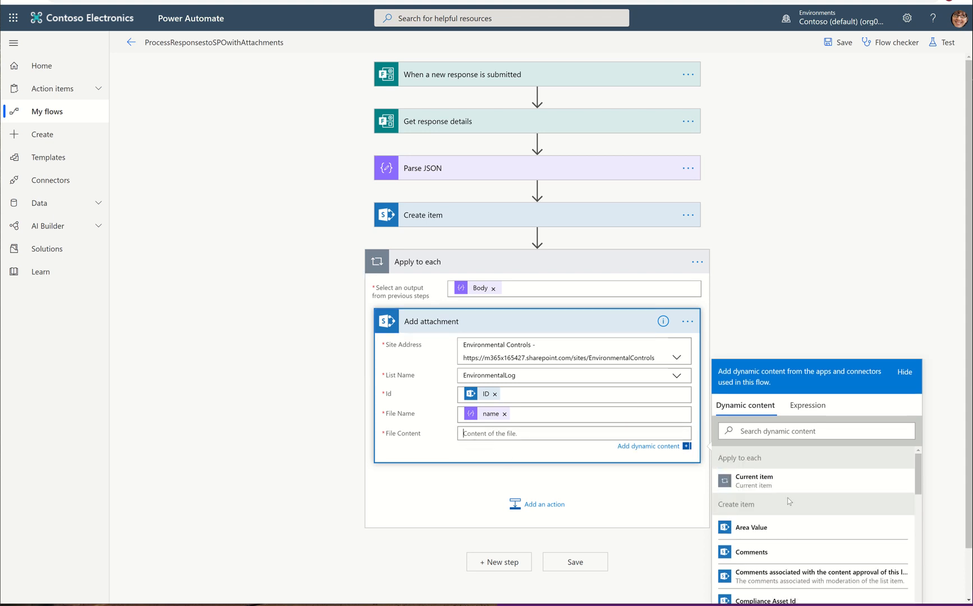
scroll(789, 502, down, 2)
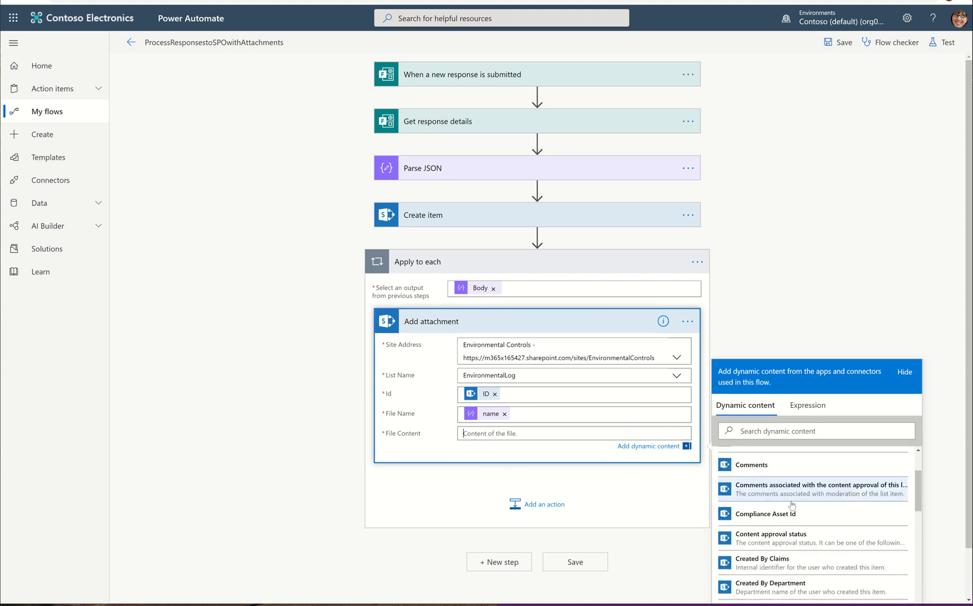
scroll(791, 505, down, 12)
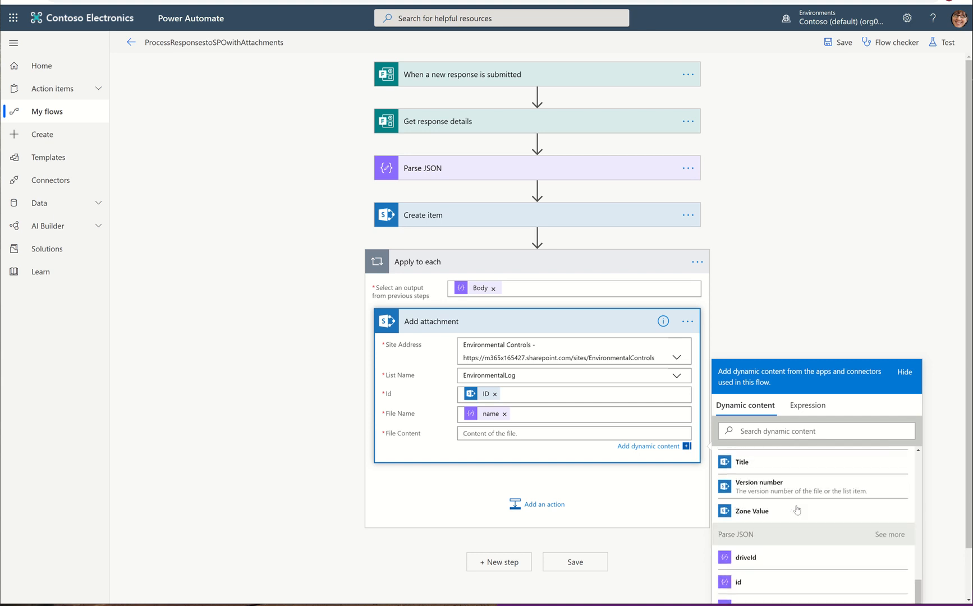
scroll(797, 510, down, 2)
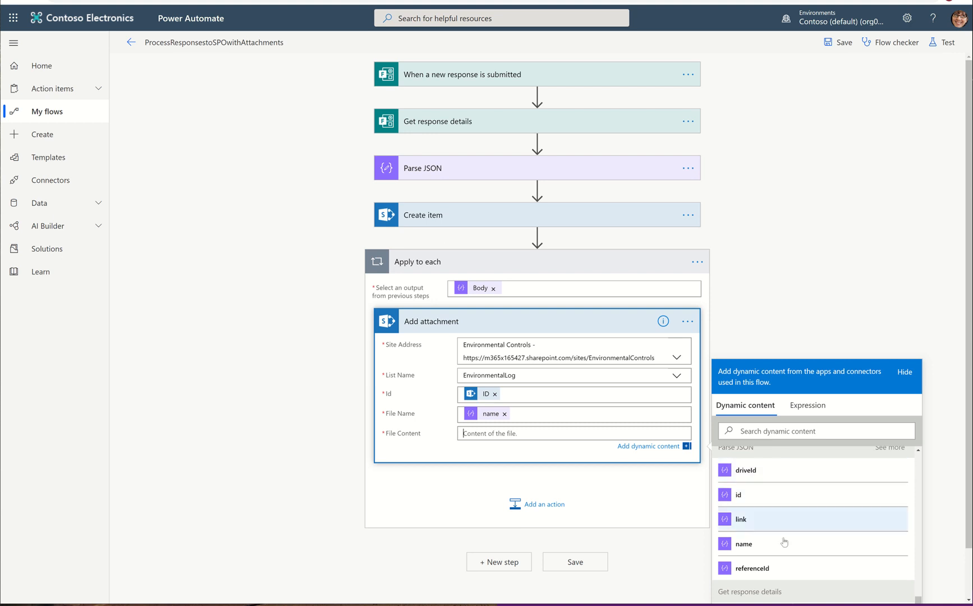
Step: Add a OneDrive for Business Get file content action inside Apply to each, after Add attachment
click(528, 505)
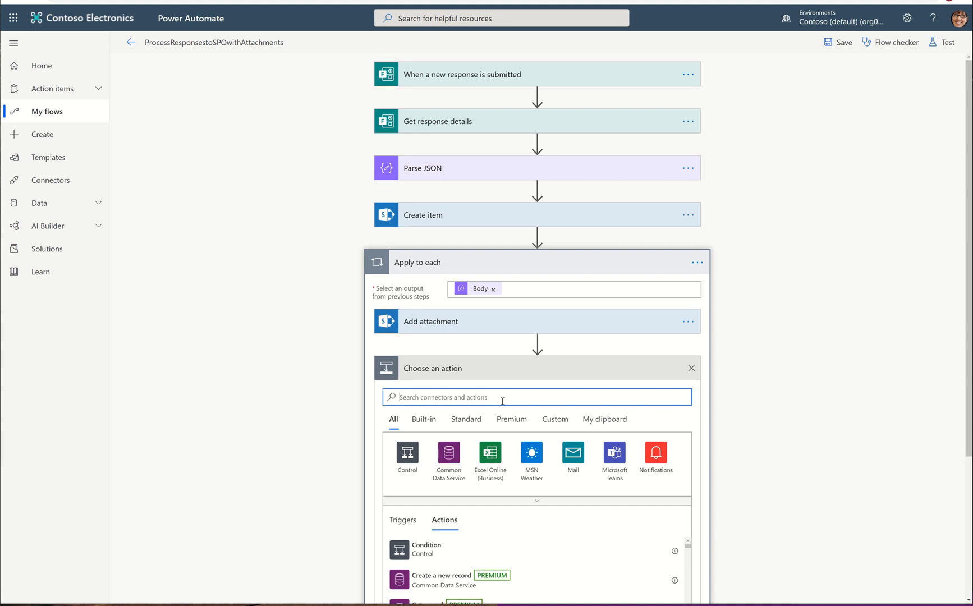
text(one)
text(drive)
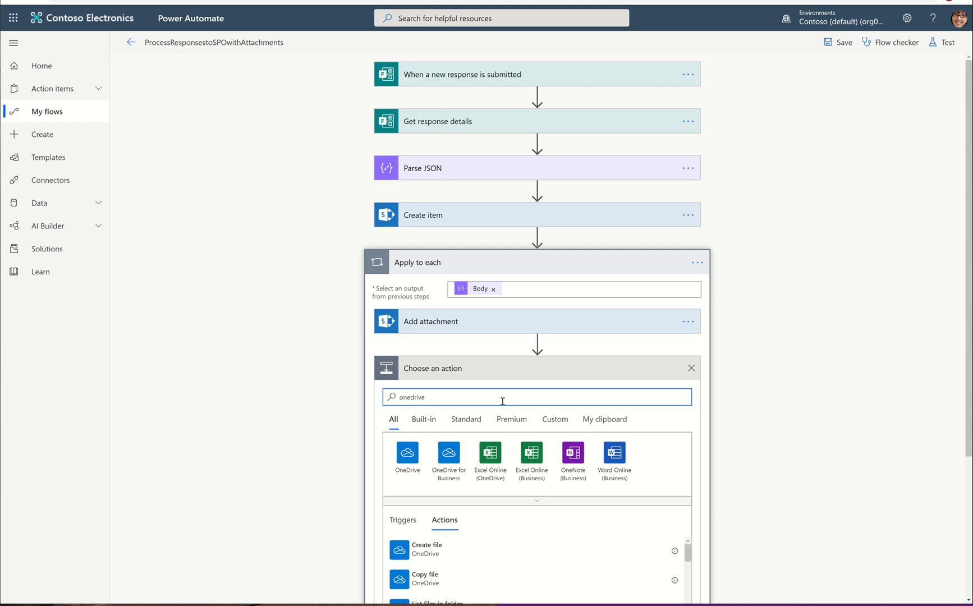
click(447, 472)
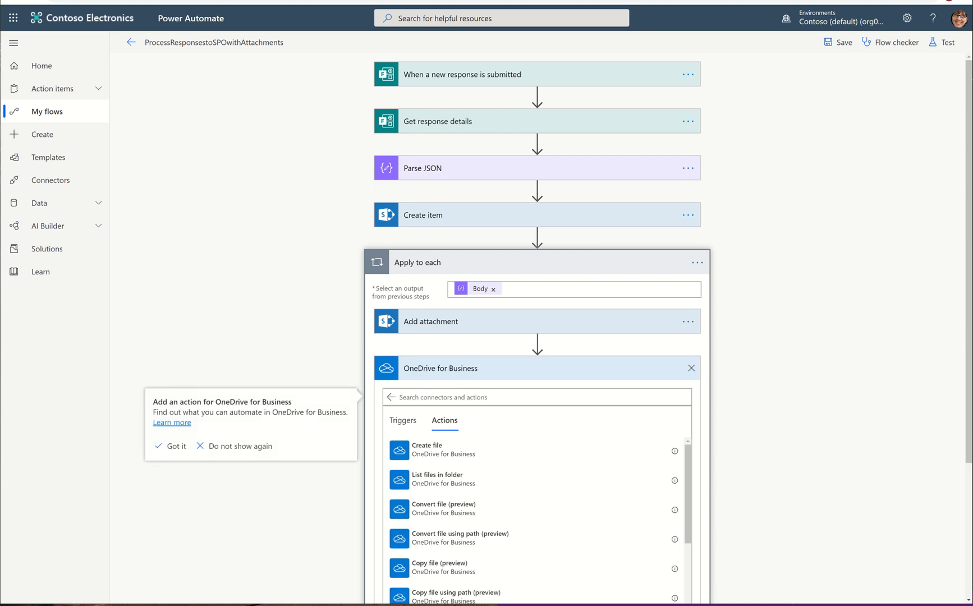
scroll(538, 522, down, 4)
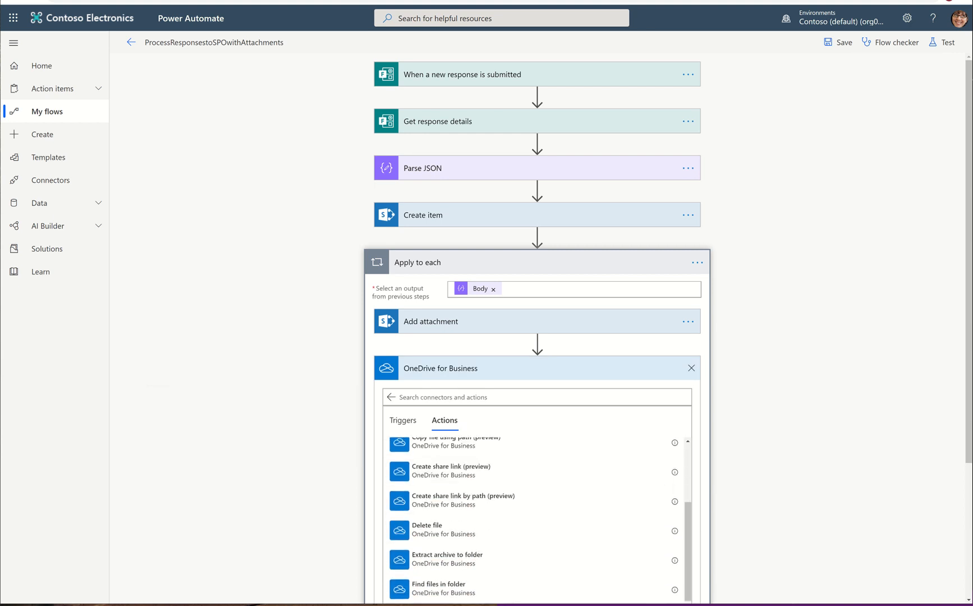
scroll(537, 522, down, 5)
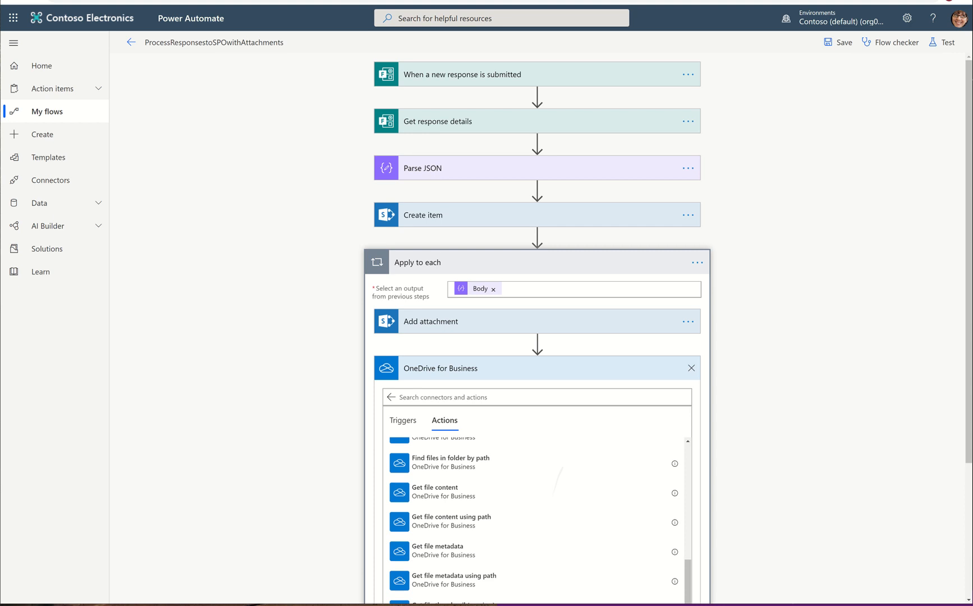
scroll(537, 522, up, 3)
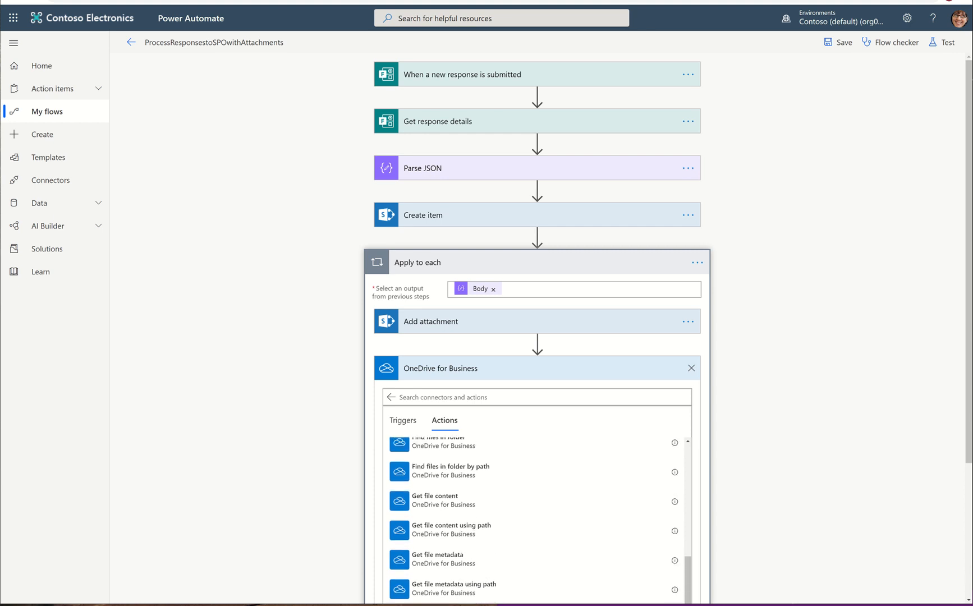
click(461, 501)
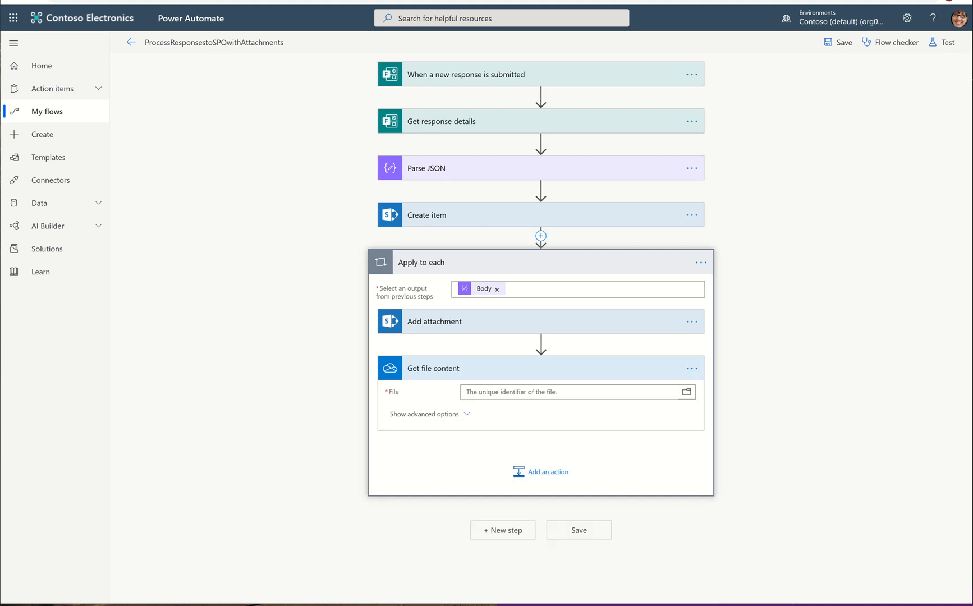
Step: Set the Get file content File field to the Parse JSON id value
click(466, 394)
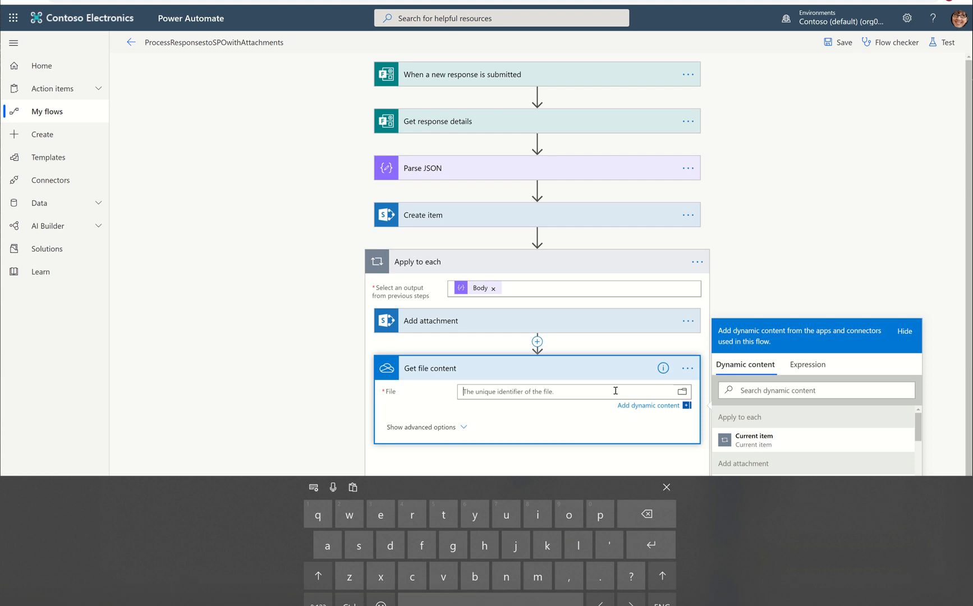
click(890, 286)
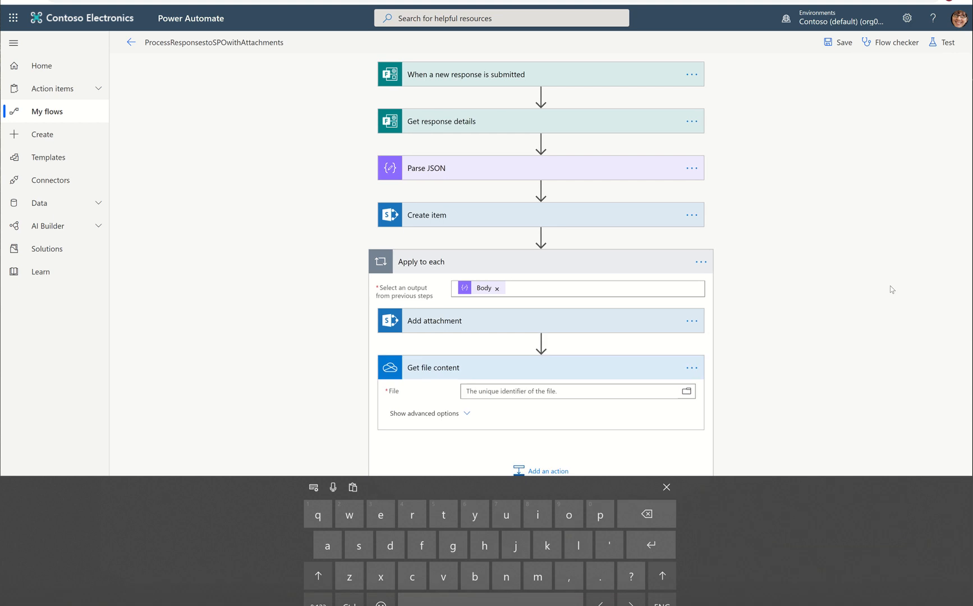
click(667, 488)
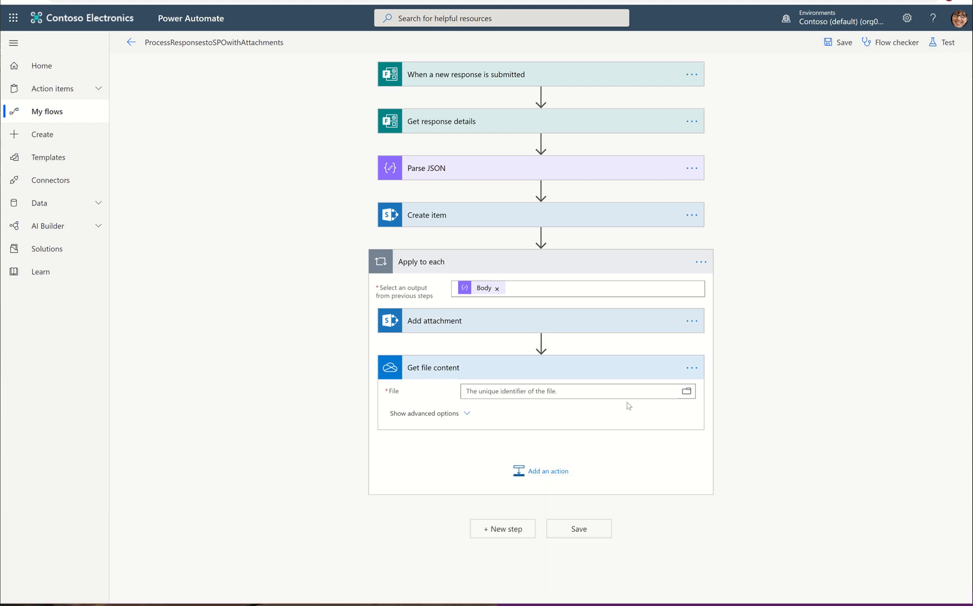
click(653, 392)
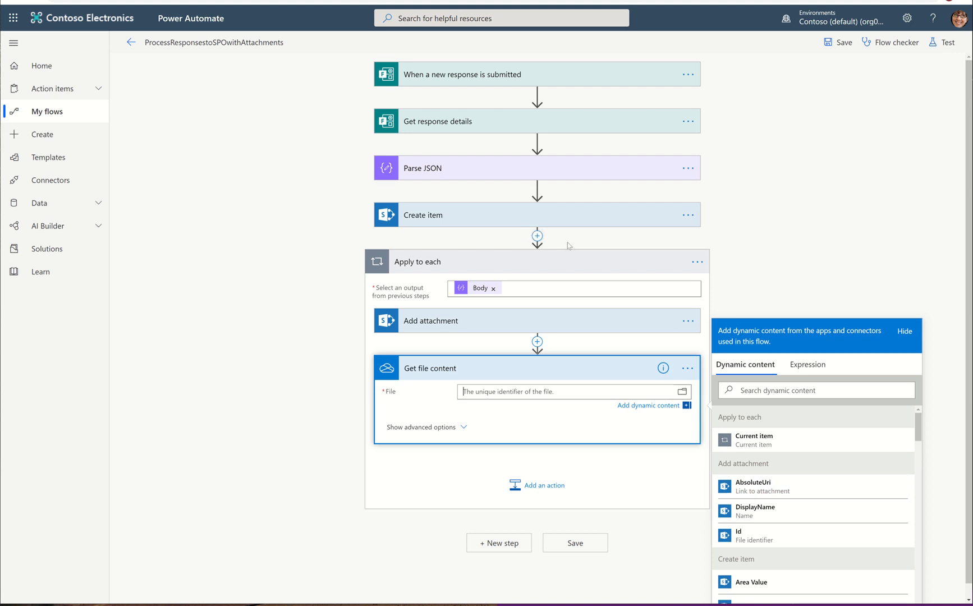
scroll(799, 473, down, 2)
scroll(799, 473, down, 10)
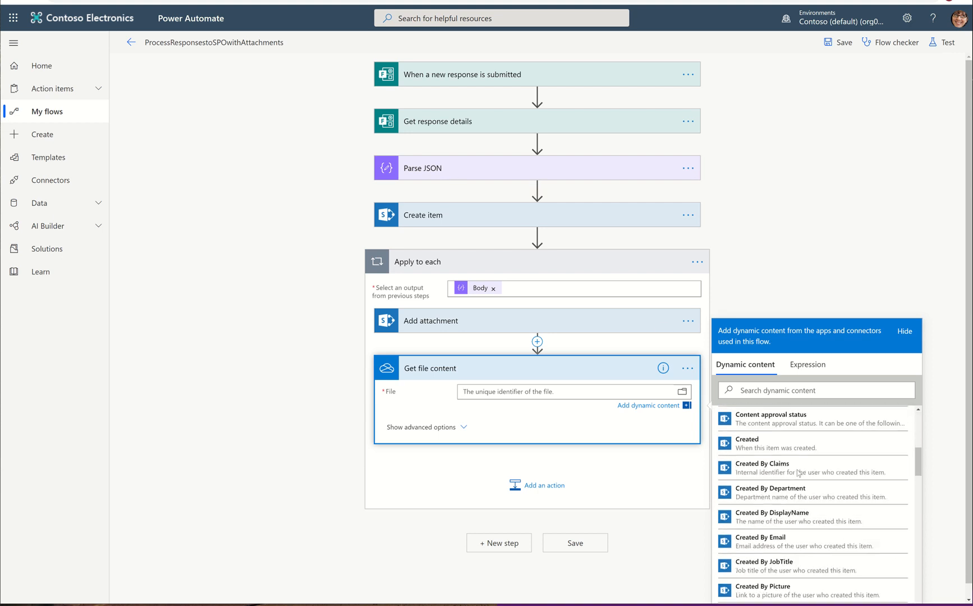
scroll(799, 474, down, 10)
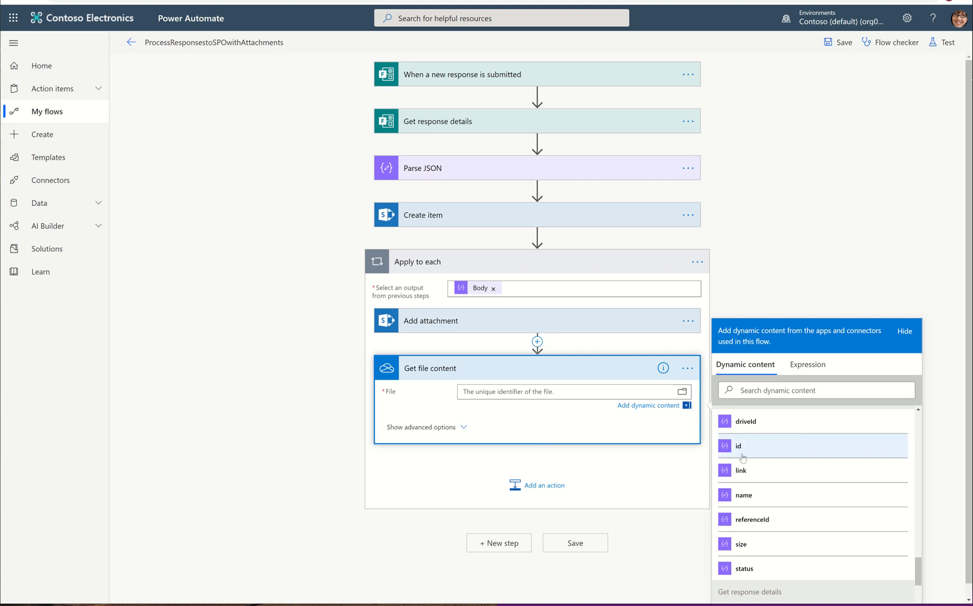
scroll(815, 488, up, 1)
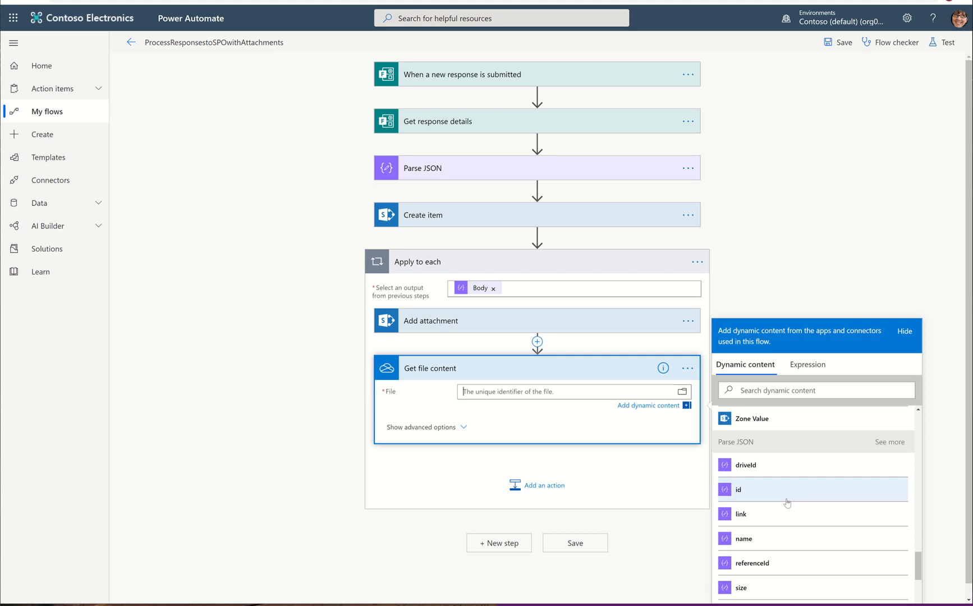
click(761, 501)
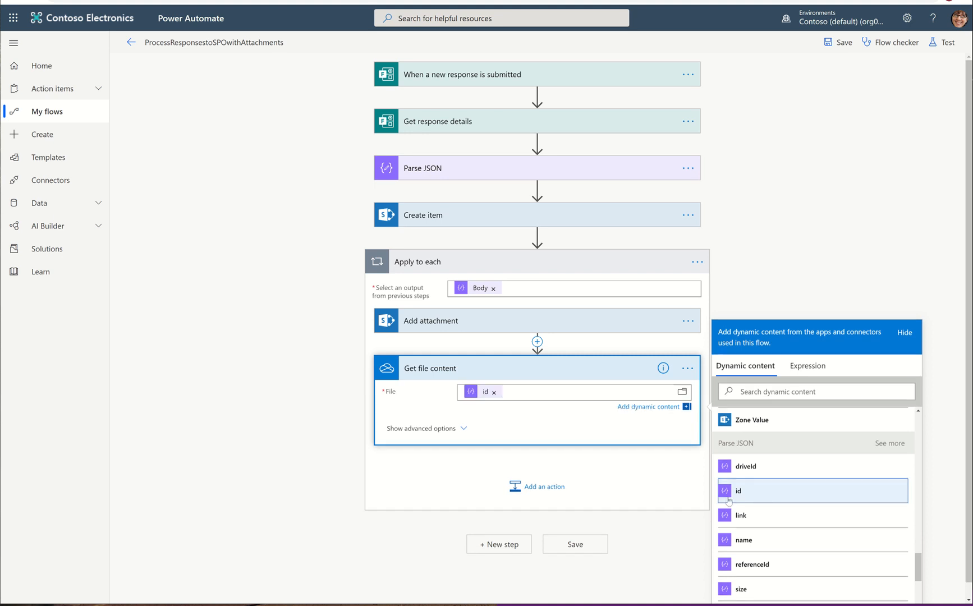
Step: Move the Add attachment action below Get file content inside Apply to each
click(453, 436)
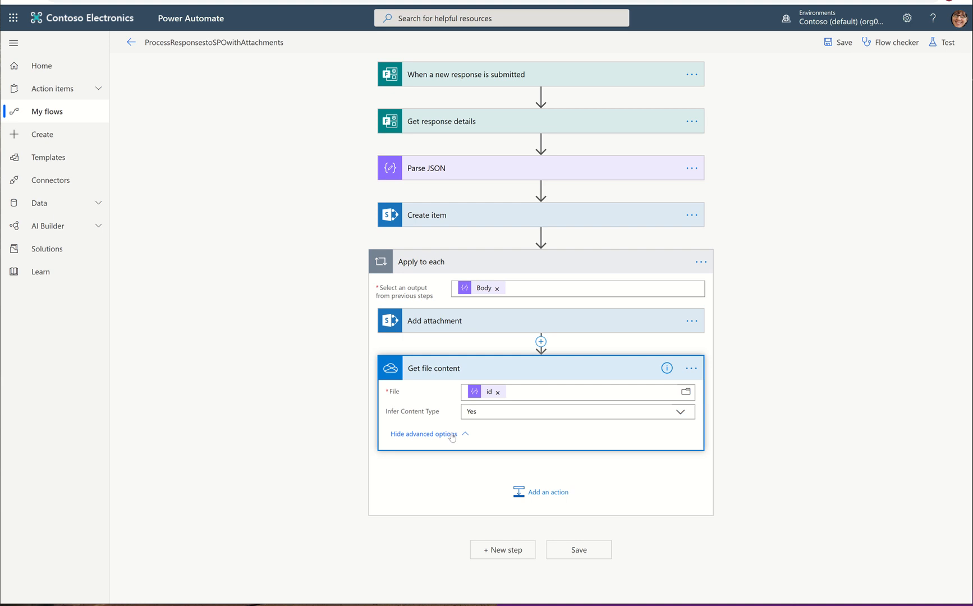
click(452, 435)
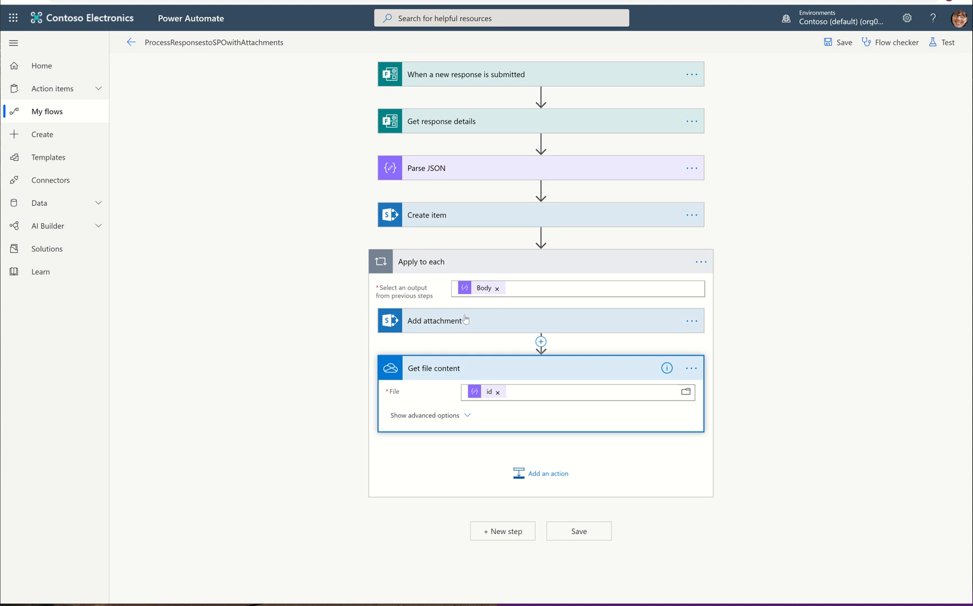
drag(466, 319, 459, 455)
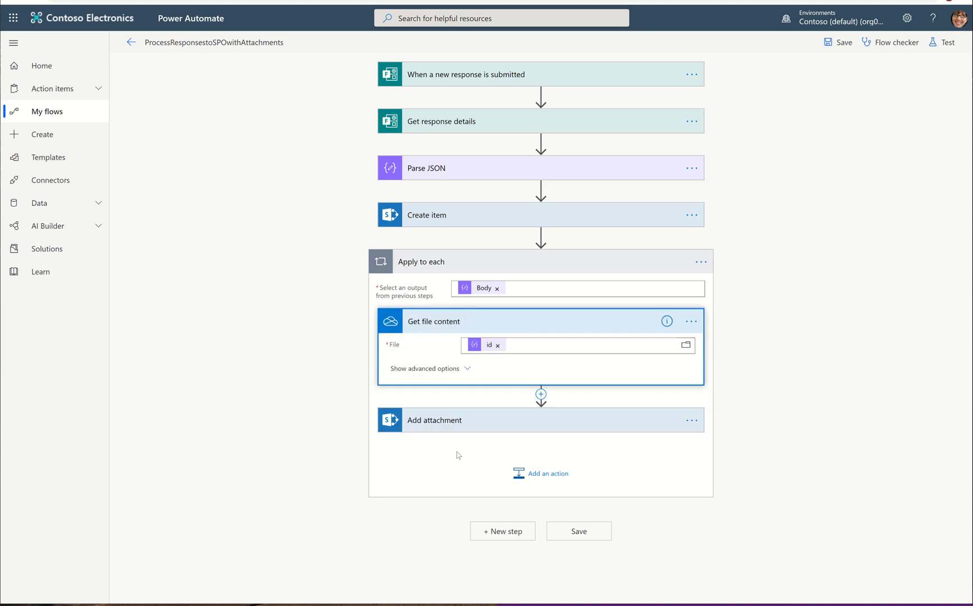
Step: Set Add attachment's File Content to the File content output of Get file content
click(461, 427)
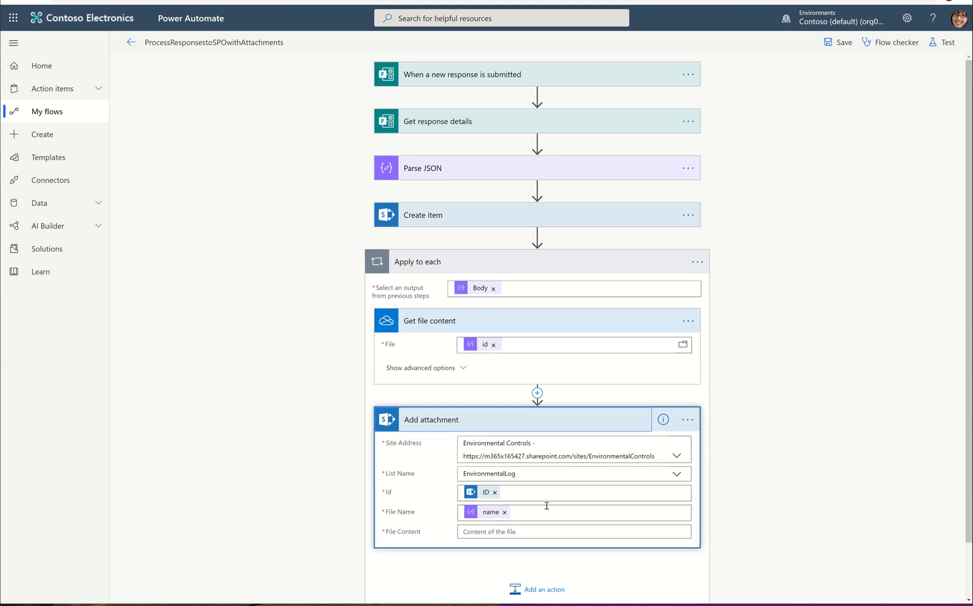
click(521, 532)
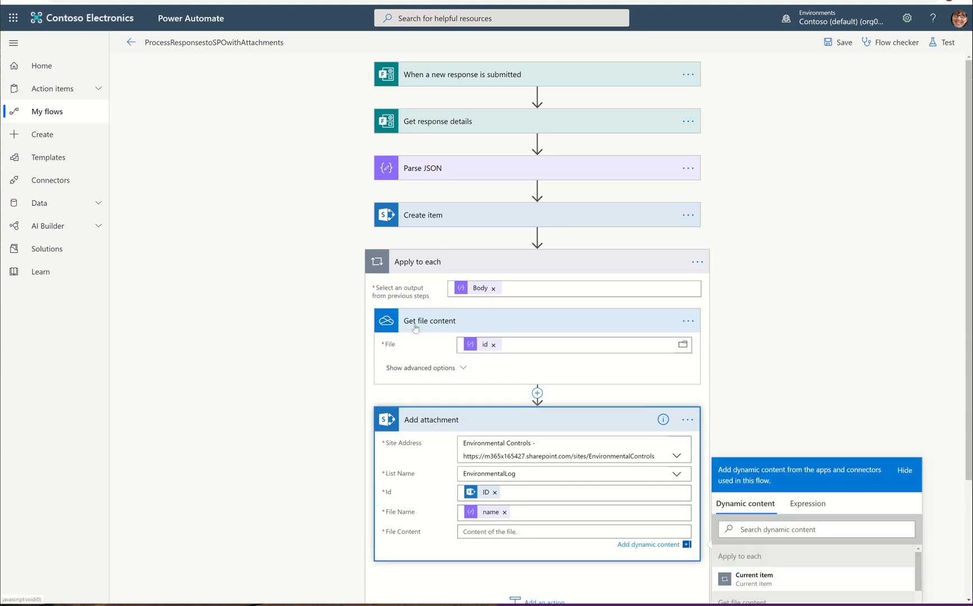
drag(969, 436, 968, 580)
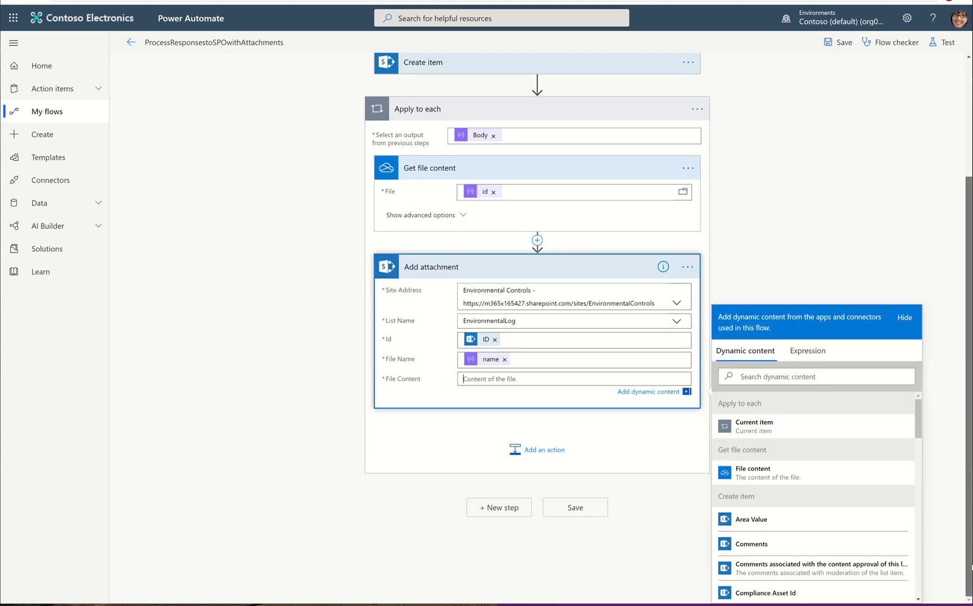
click(780, 473)
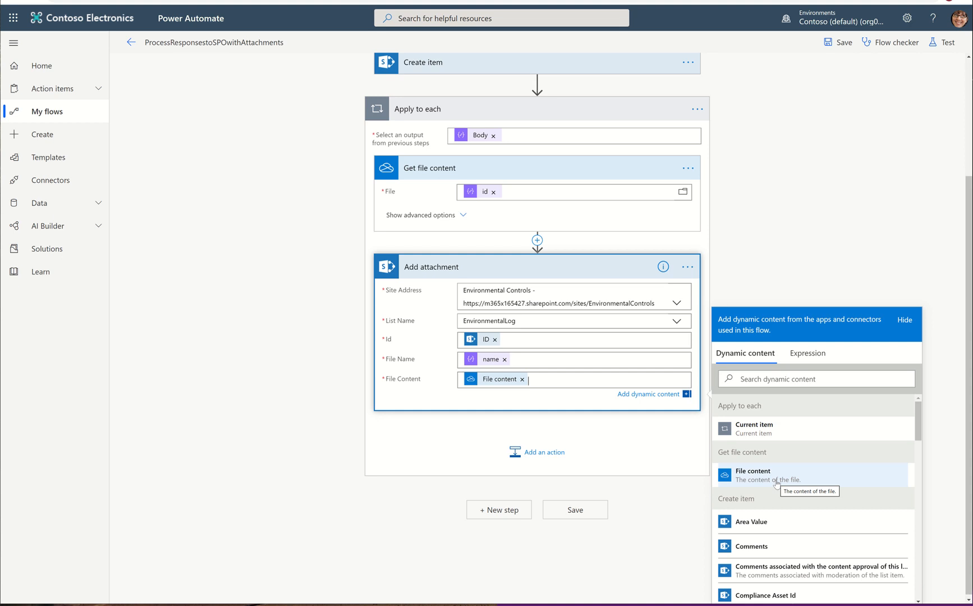
Step: Save the flow
scroll(810, 112, up, 3)
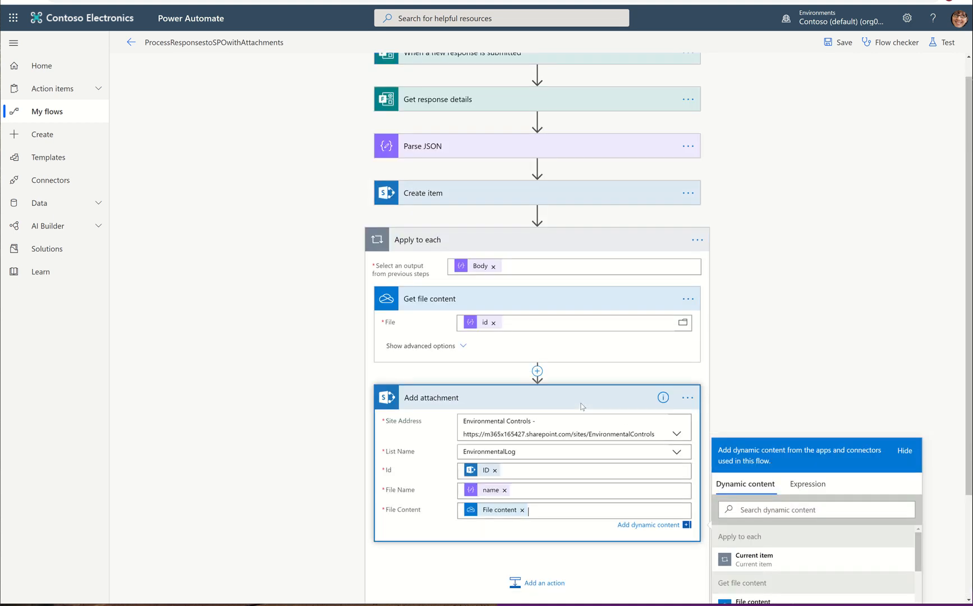
click(850, 44)
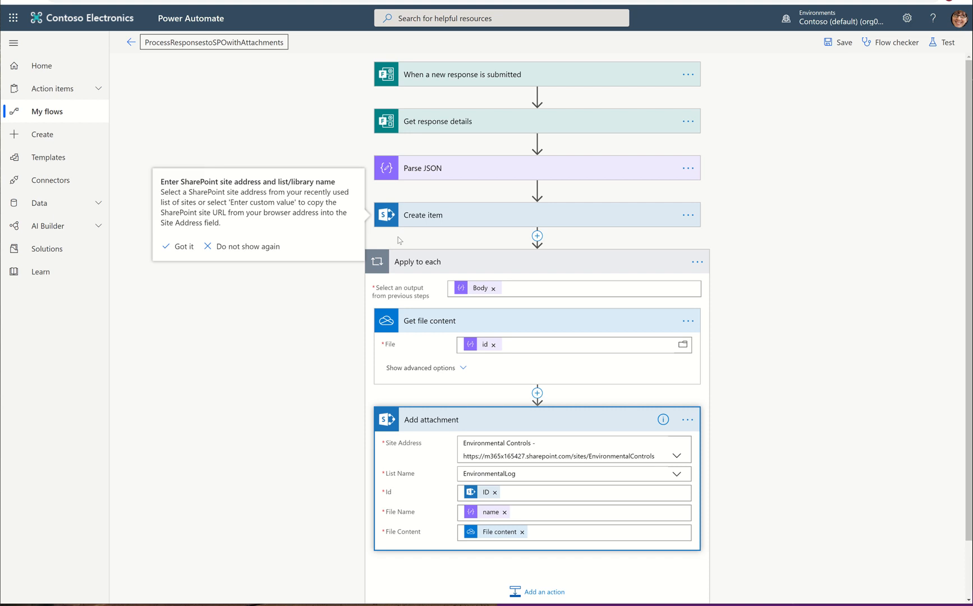
click(841, 43)
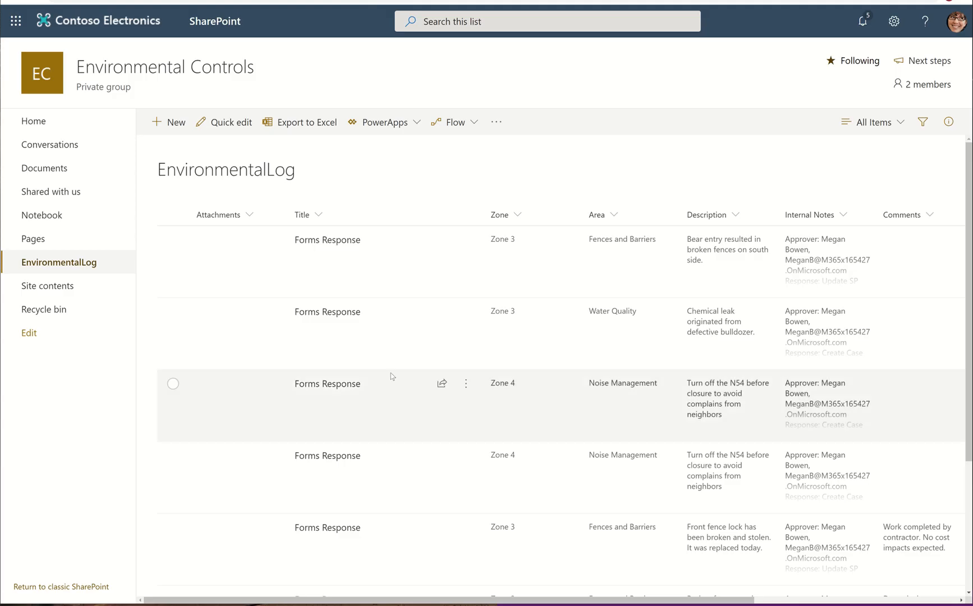
Step: Switch to the EnvironmentalLog SharePoint list and delete the three Dust Control Forms Response items
scroll(390, 373, down, 3)
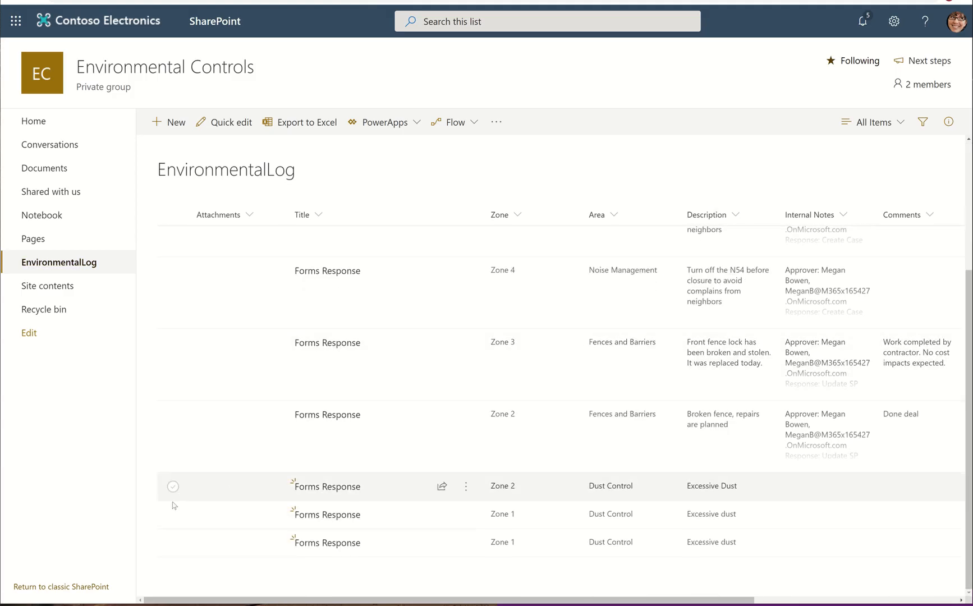
click(173, 486)
click(173, 515)
click(173, 542)
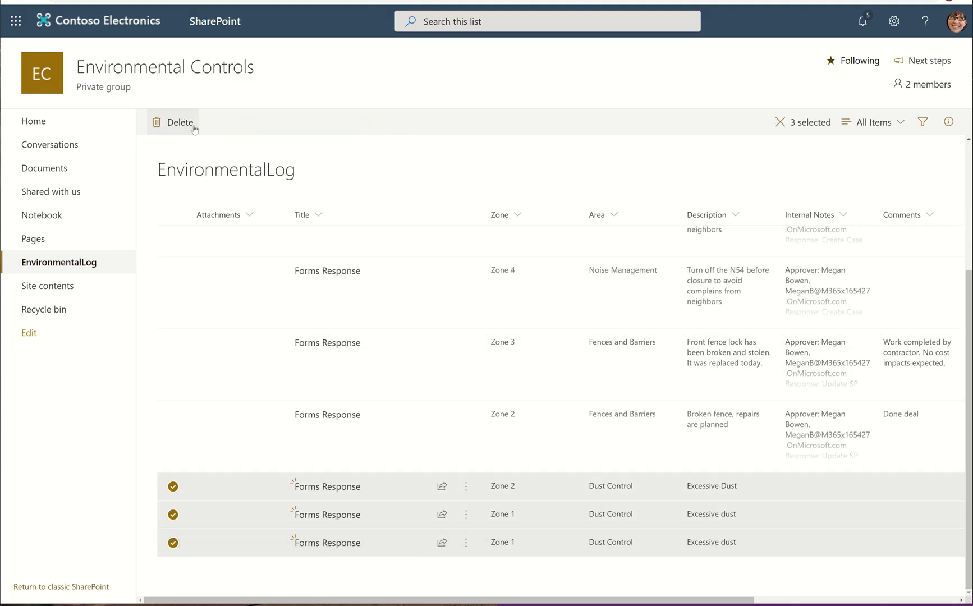
click(185, 122)
click(478, 336)
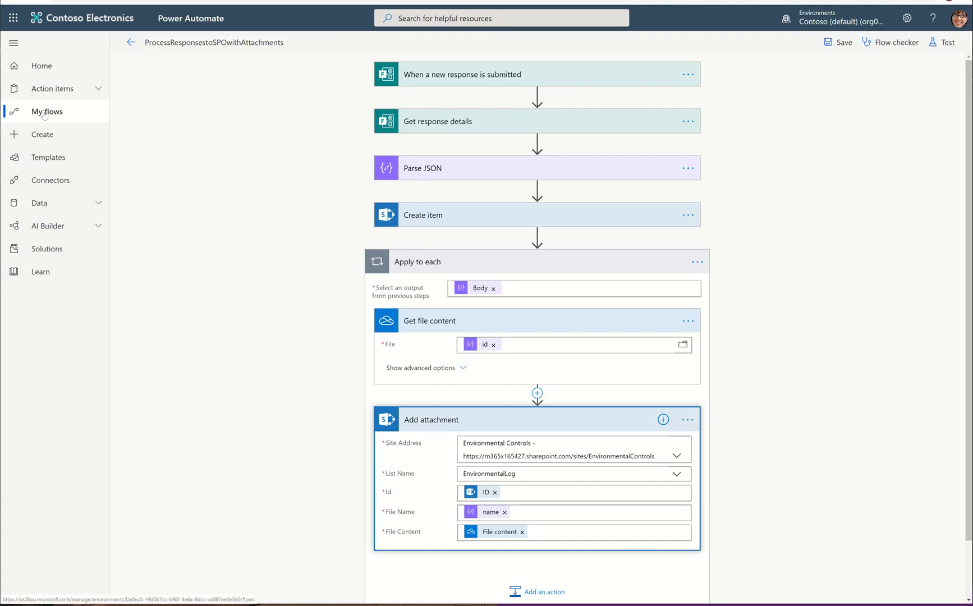
Step: Save the flow again and leave the editor for My flows
click(44, 114)
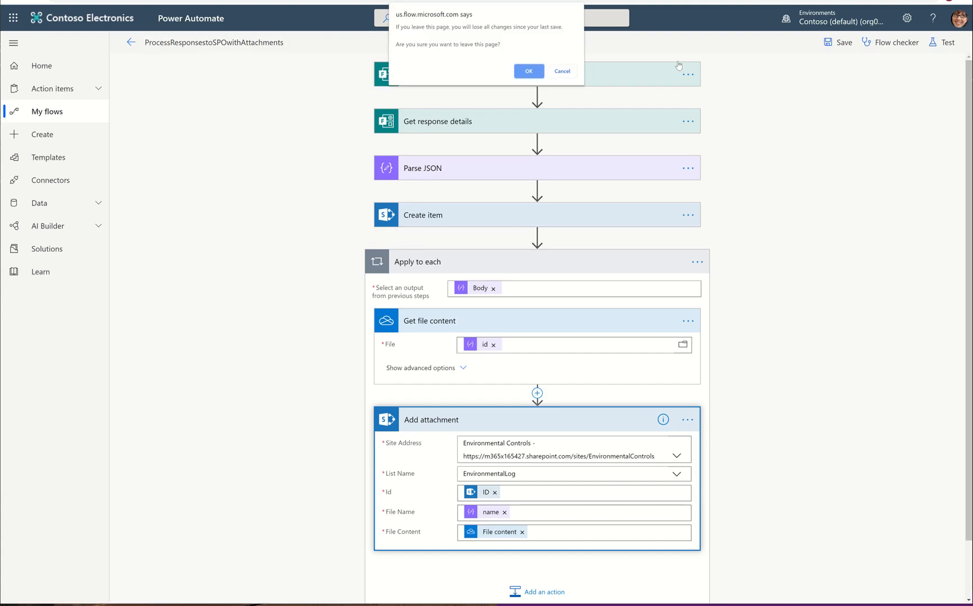
click(562, 72)
click(838, 42)
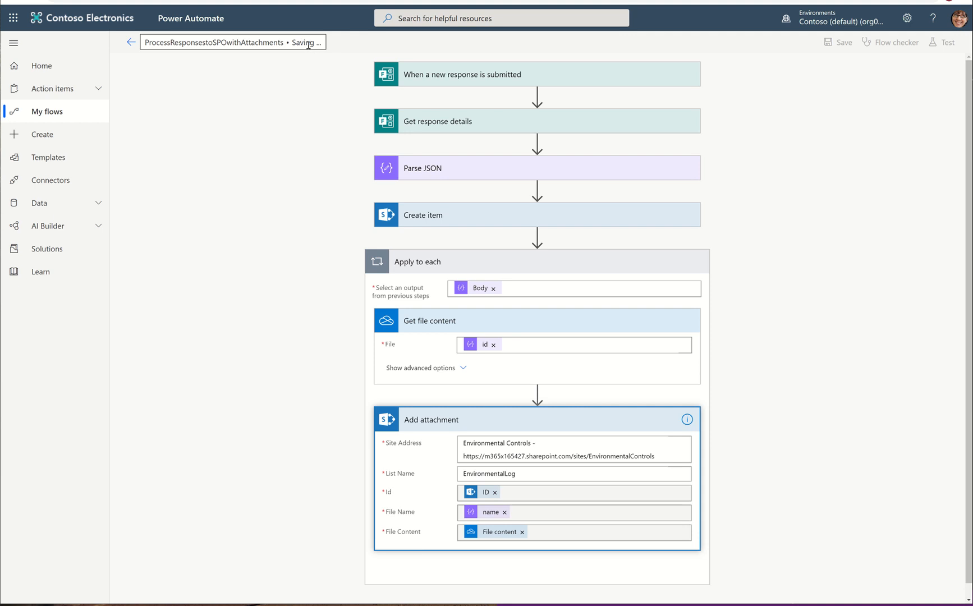
click(44, 116)
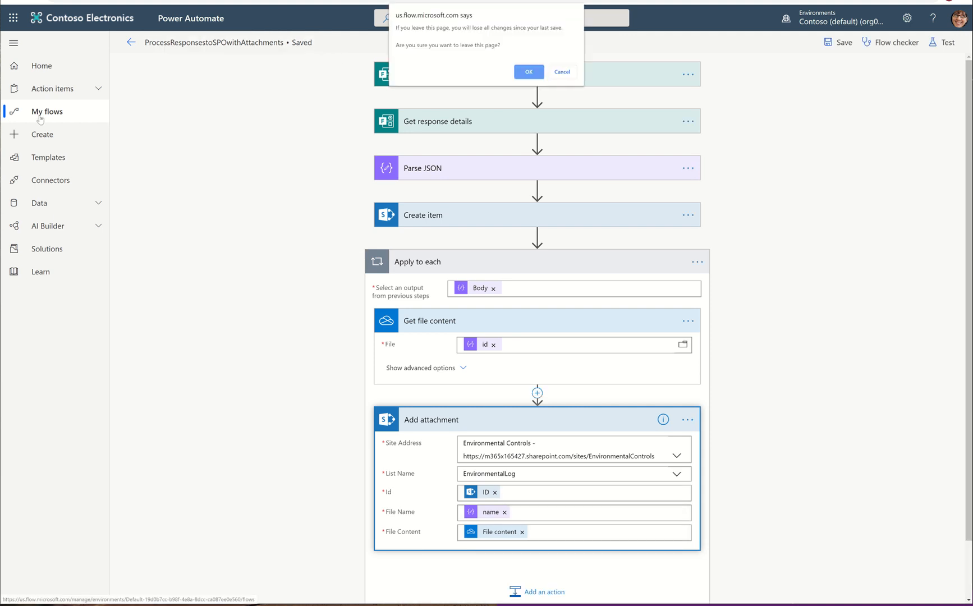
click(530, 71)
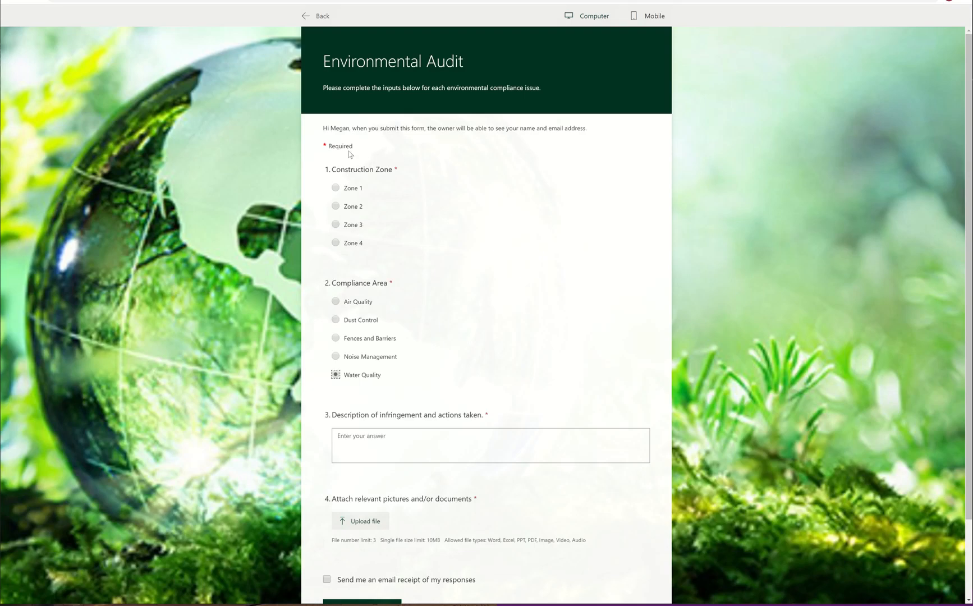
Step: In the Environmental Audit form, choose Zone 3 and the Fences and Barriers compliance area
click(348, 227)
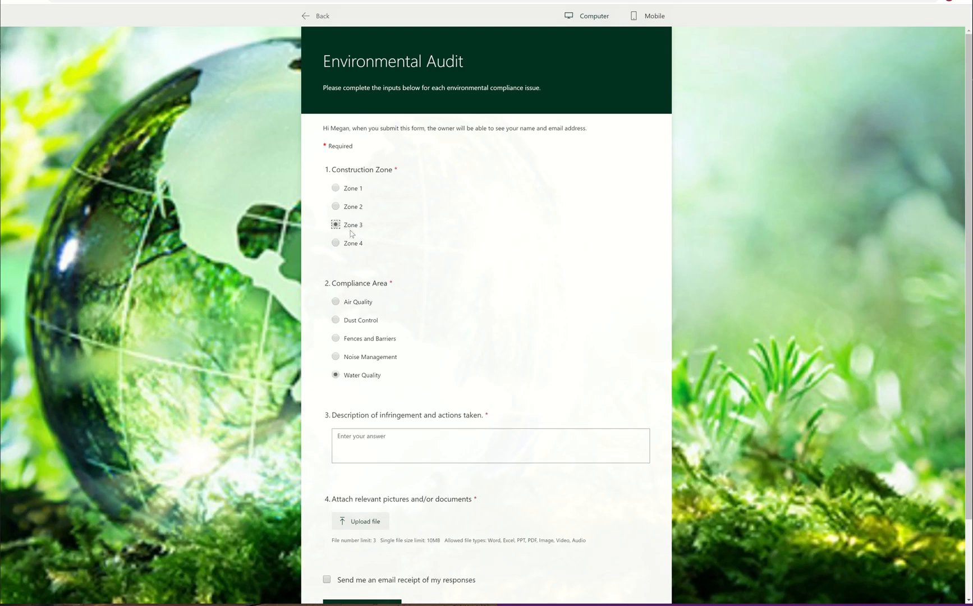
click(362, 340)
scroll(483, 342, down, 1)
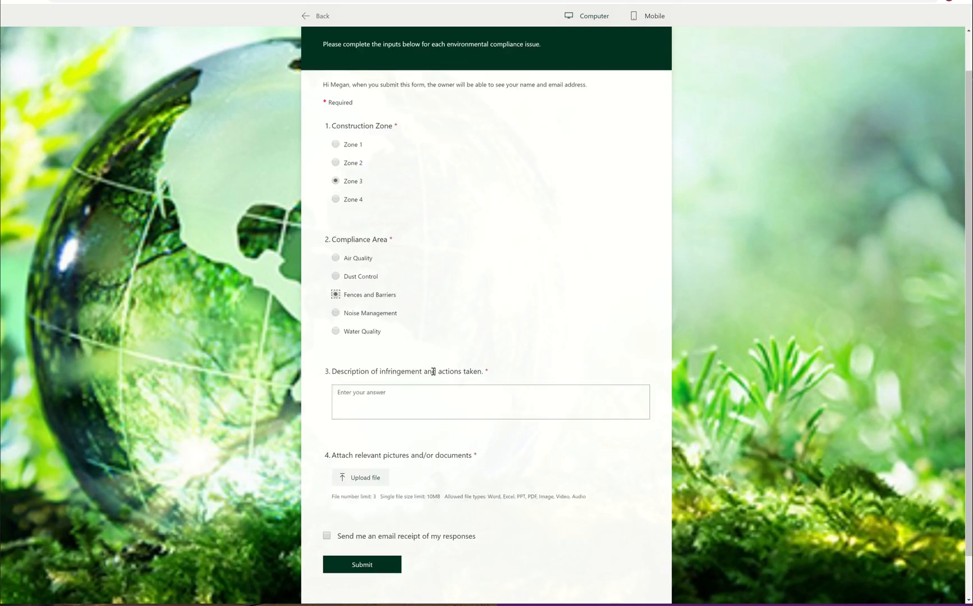
Step: Enter the description "A bear broke the west fence. Please create a repair ticket"
click(414, 391)
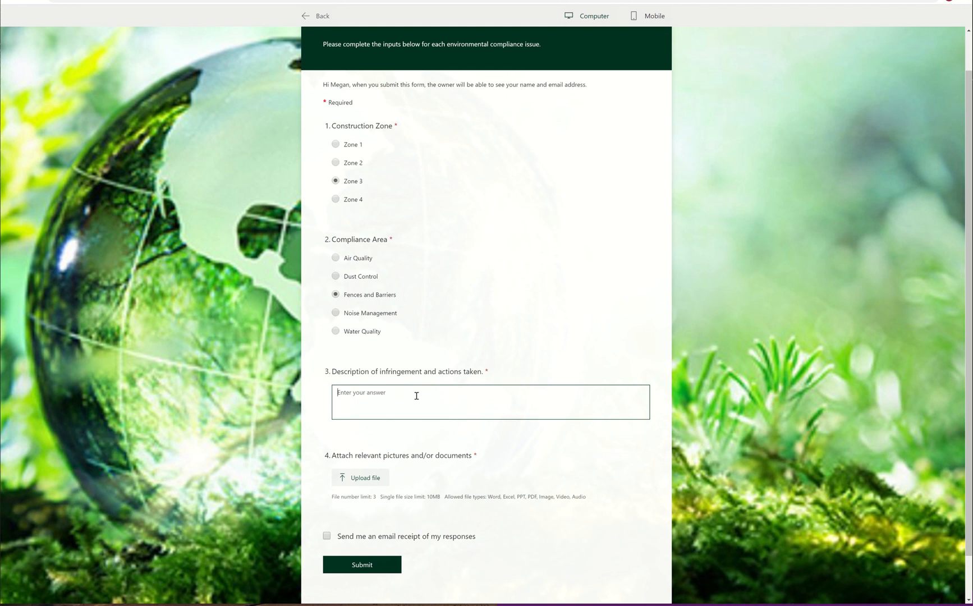
text(A bear b)
text(roke the west fence. Please create a repair ticket)
Step: Upload SampleInfographicsFile.pptx and SampleInvoice.docx from the sample docs folder as the form's attachments
click(359, 477)
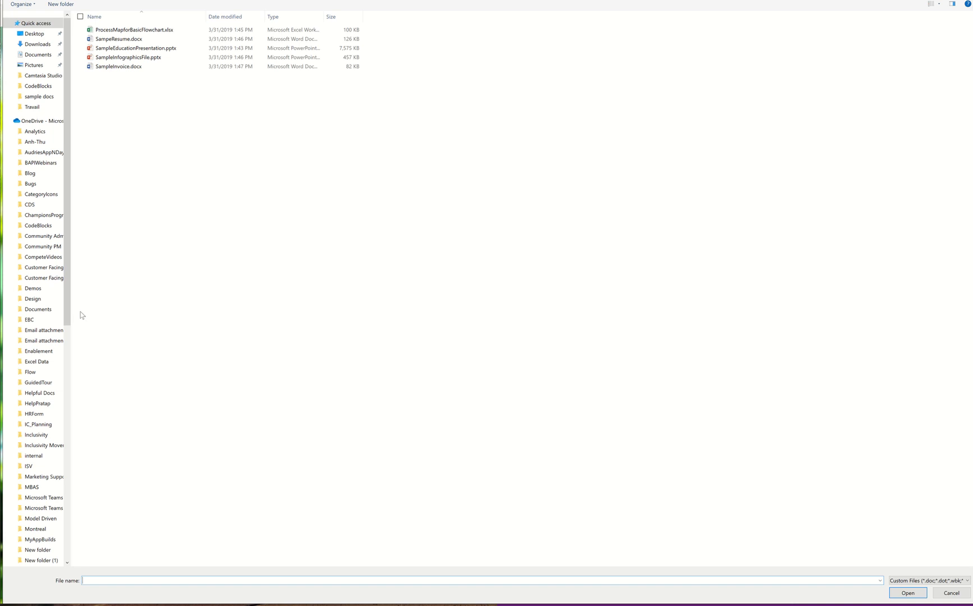
click(49, 67)
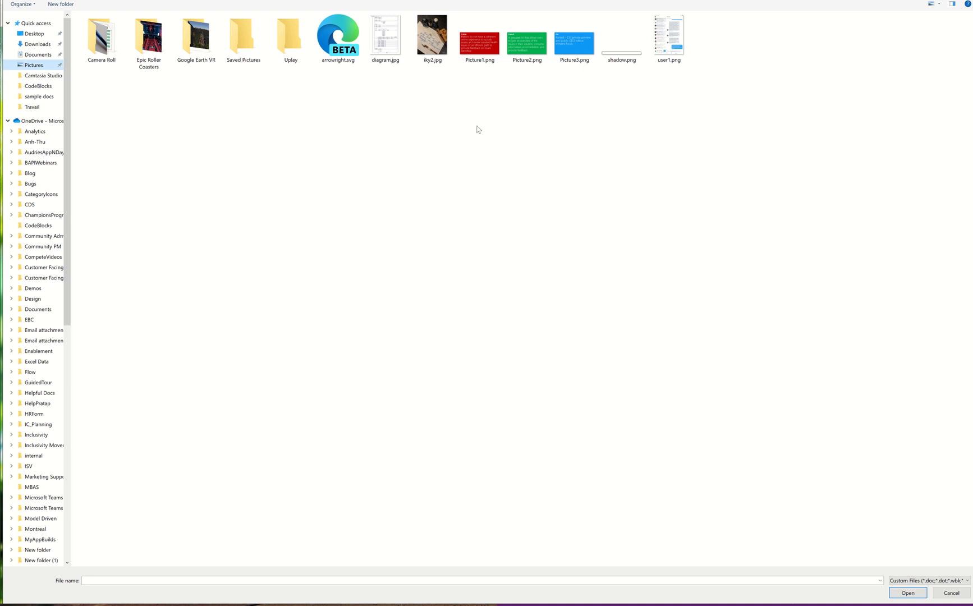
click(38, 54)
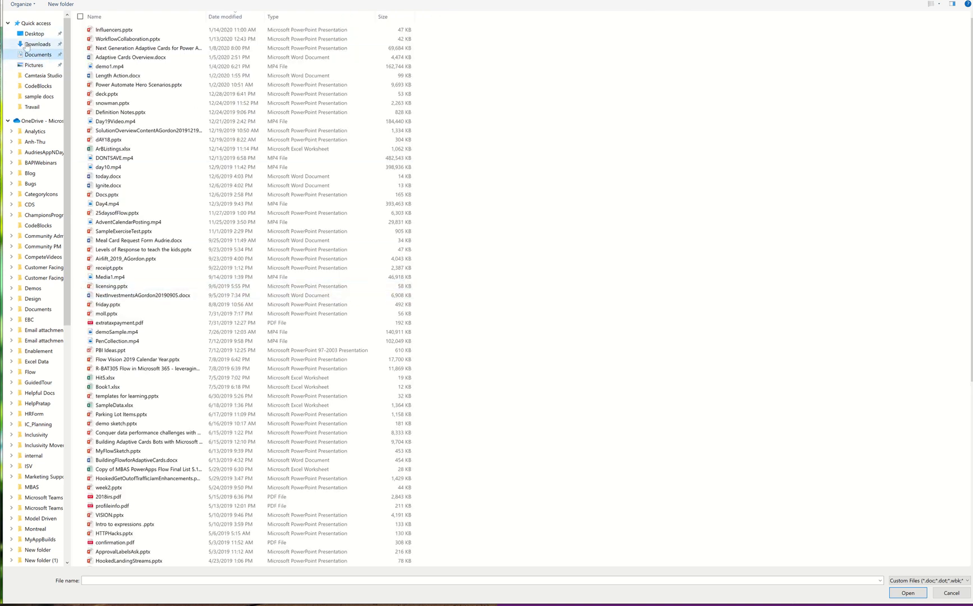
click(39, 97)
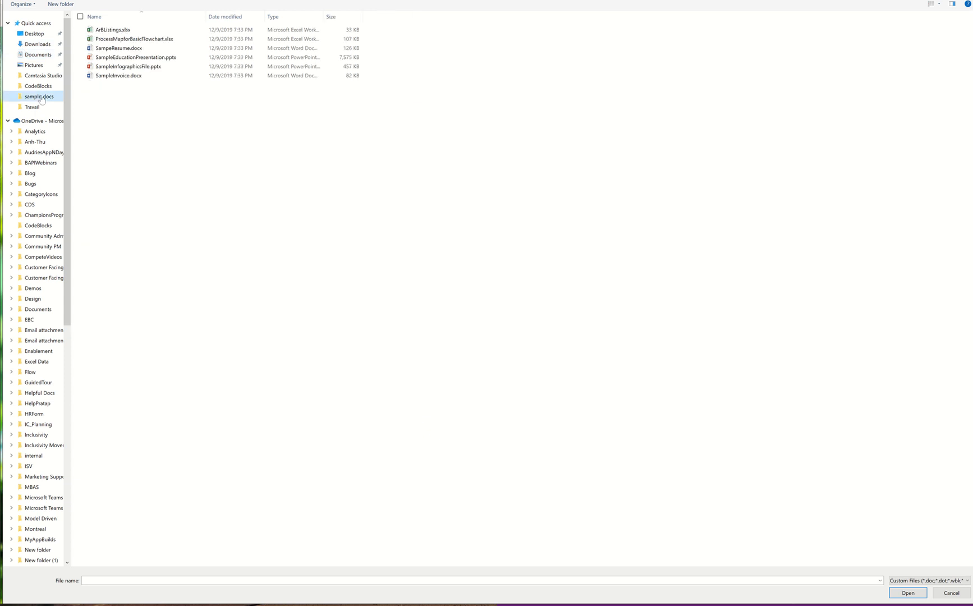
click(124, 50)
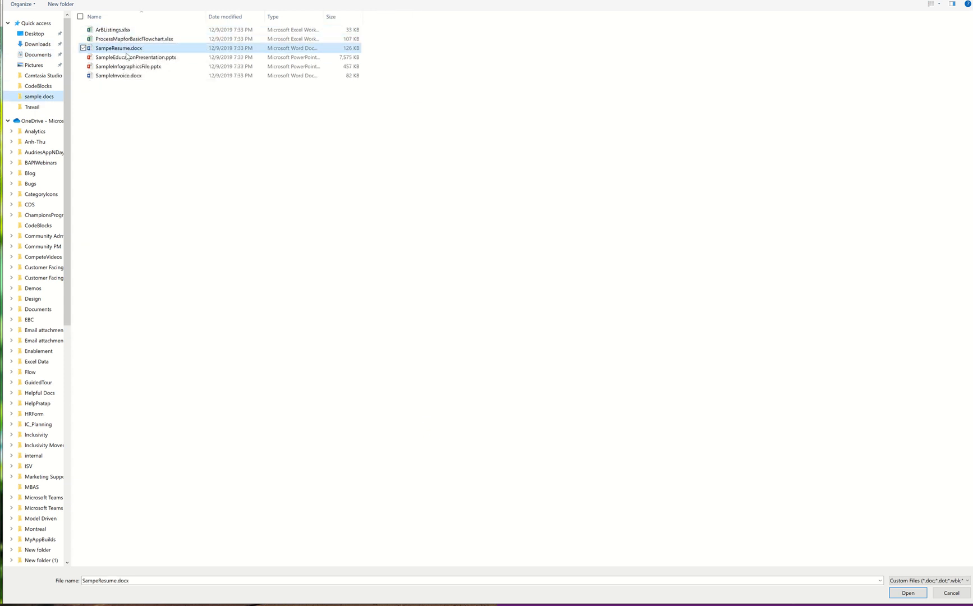
click(130, 58)
click(131, 50)
click(133, 67)
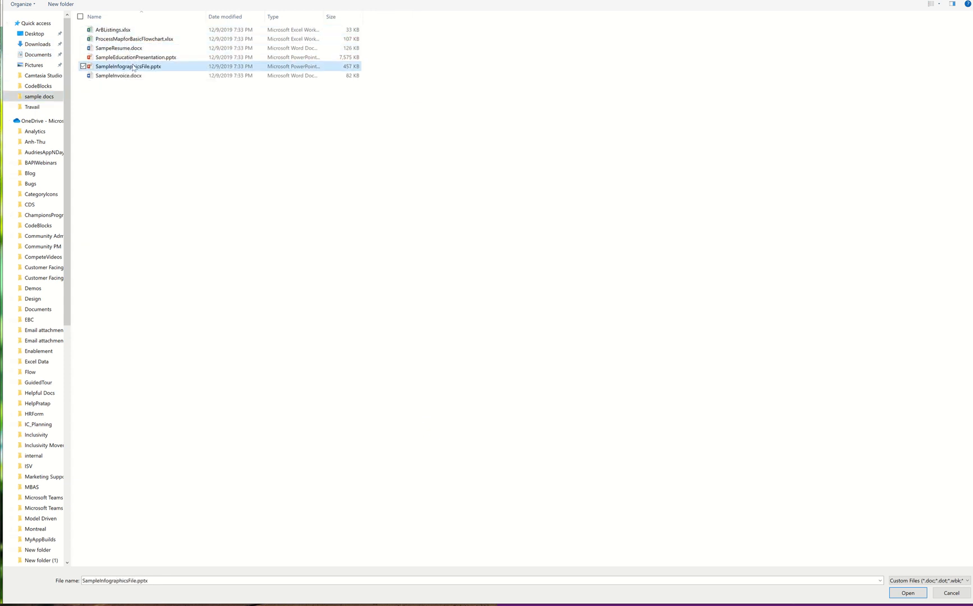
ctrl+click(133, 76)
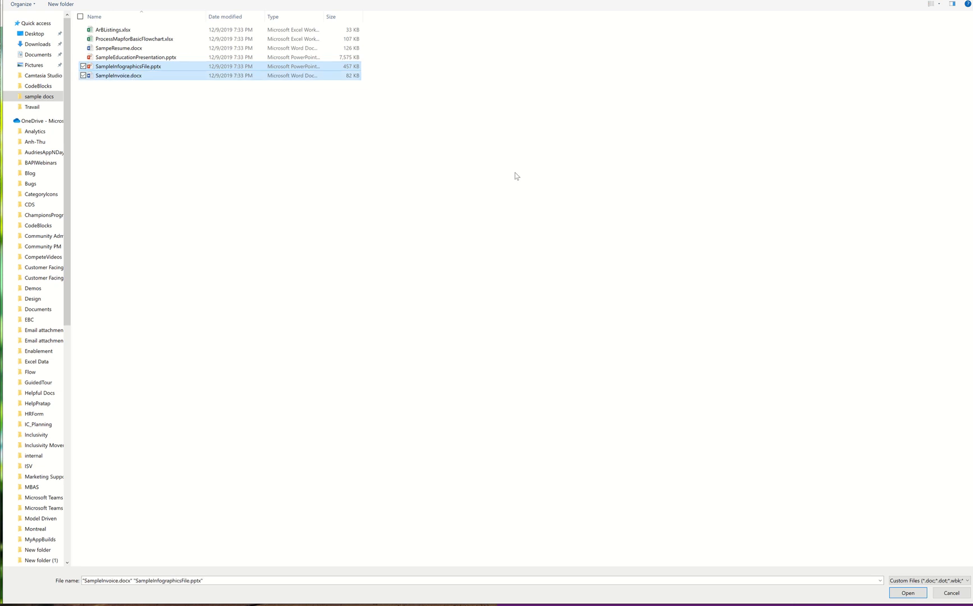
click(908, 595)
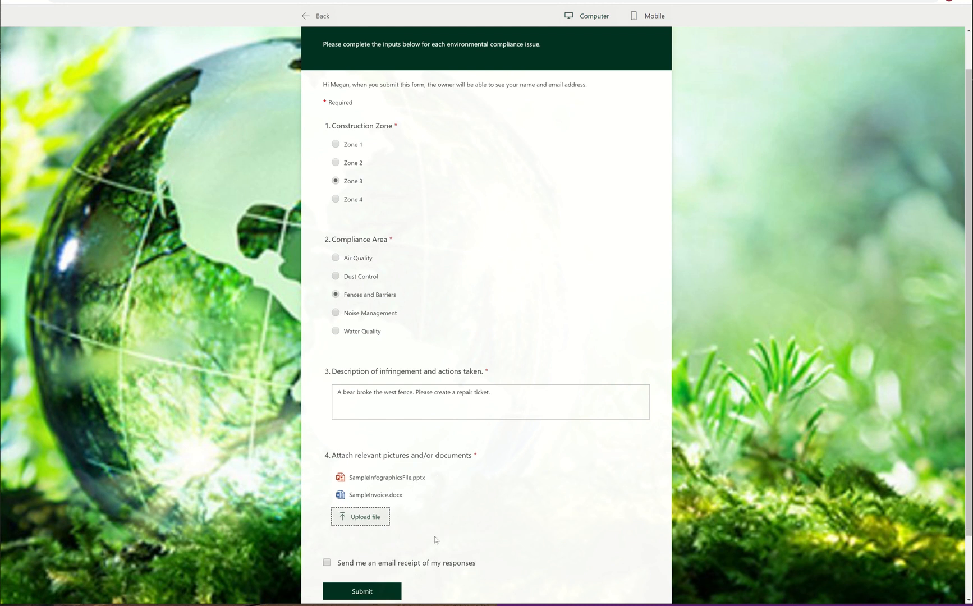
Step: Submit the completed Environmental Audit form response
click(419, 568)
click(368, 590)
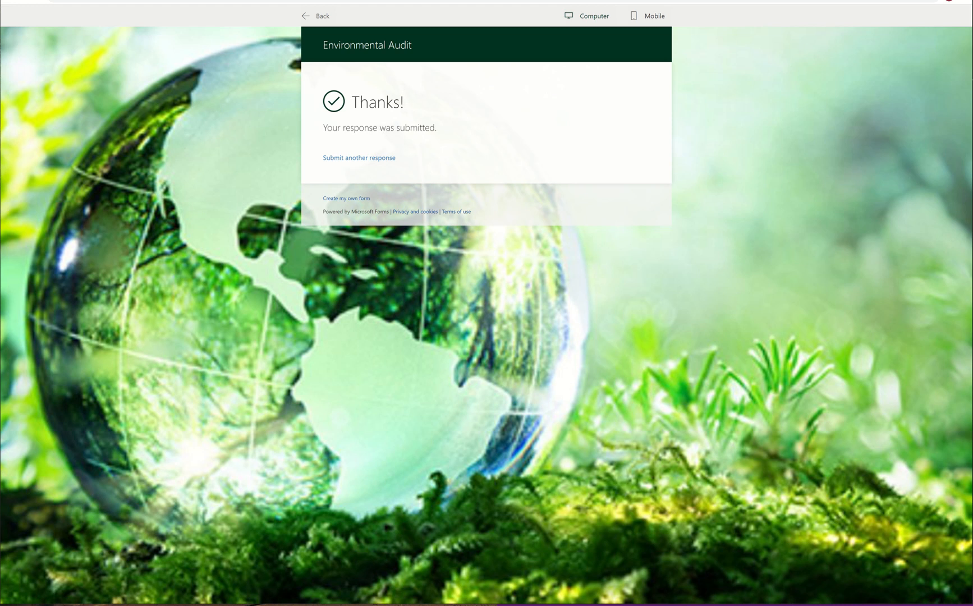
Step: Return to the flows list and open the most recent run of ProcessResponsestoSPOwithAttachments
click(58, 0)
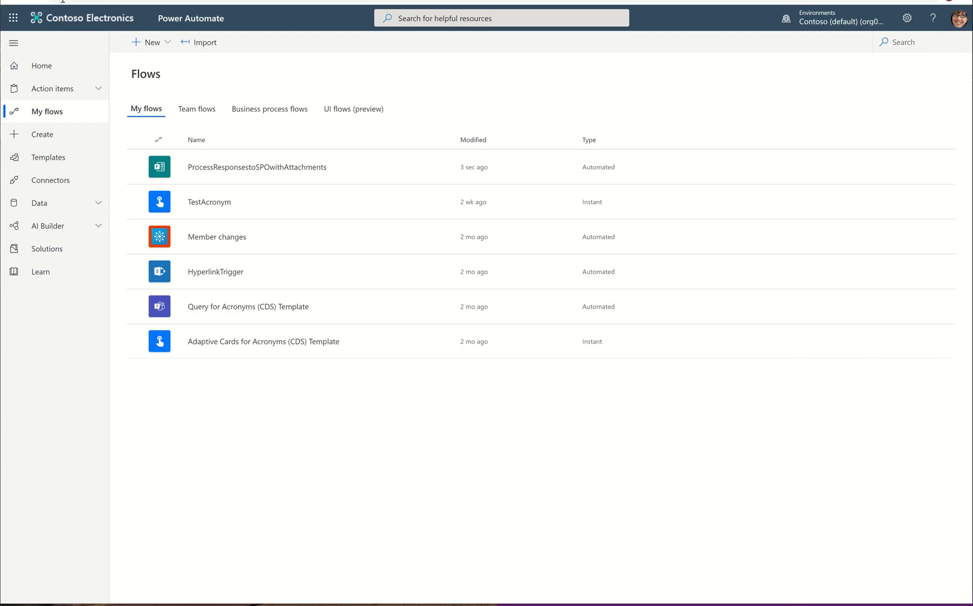
click(256, 168)
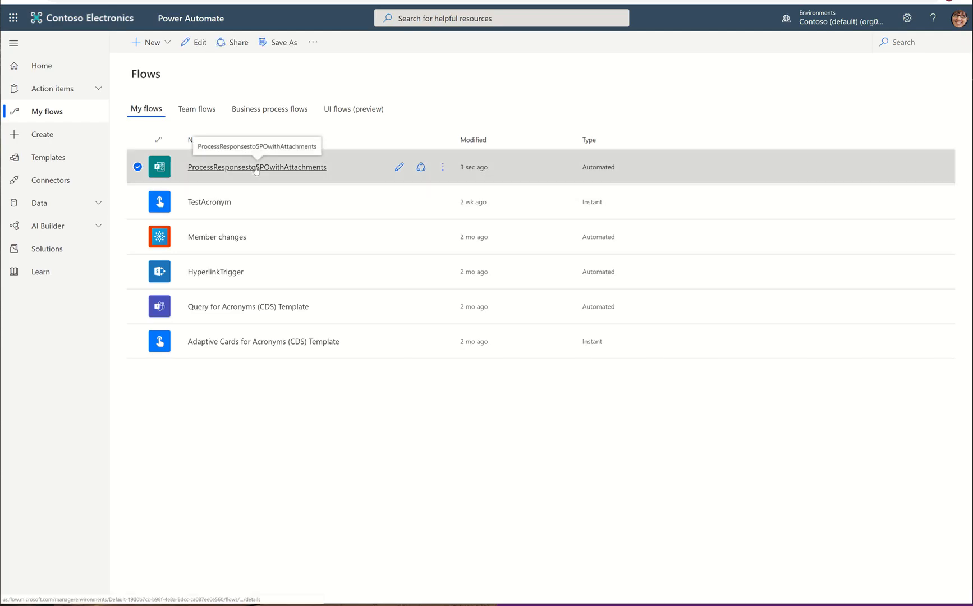
click(256, 167)
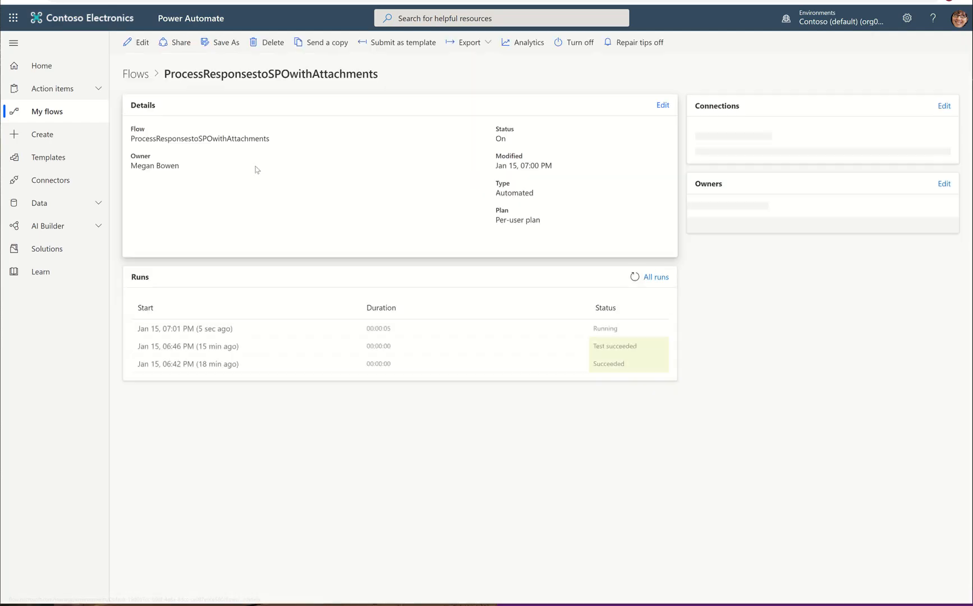
click(191, 336)
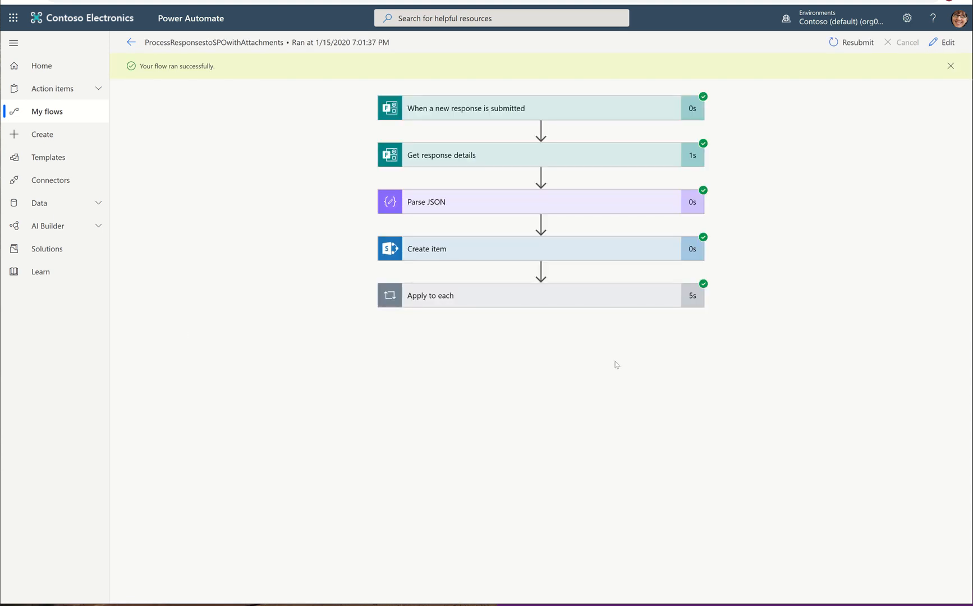
Step: Inspect the trigger body and the Get response details inputs and outputs of the run
click(508, 108)
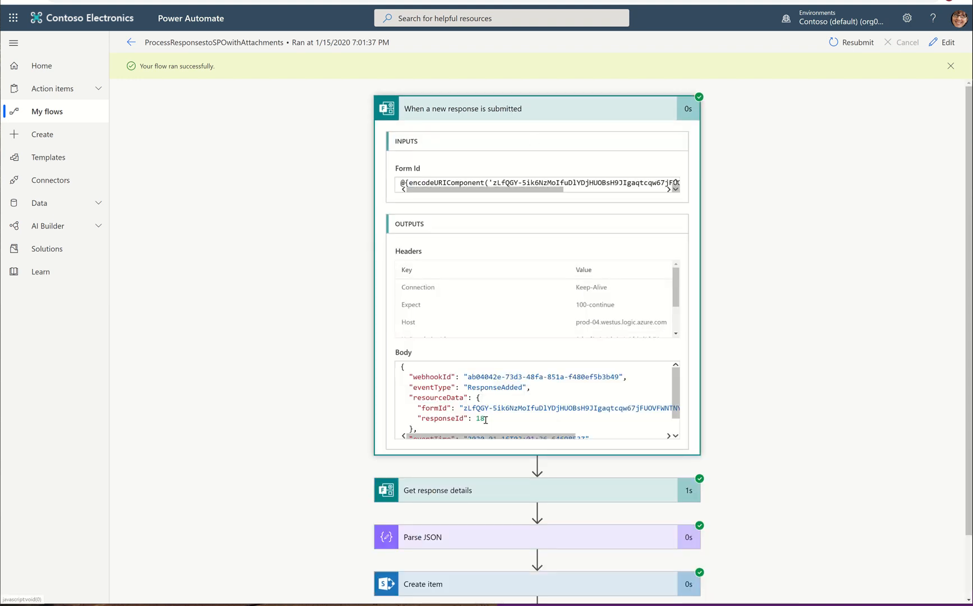
drag(488, 420, 414, 419)
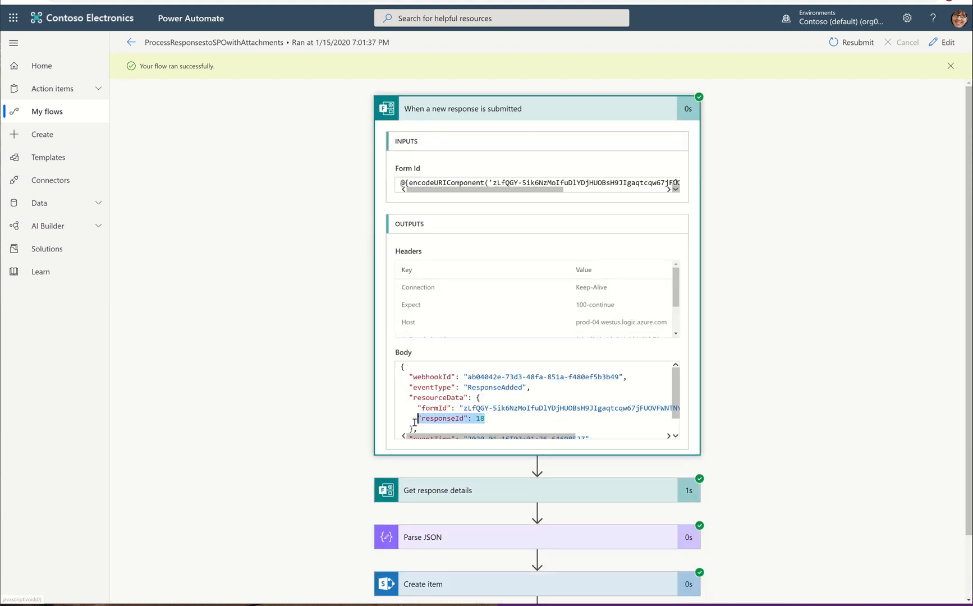
click(506, 109)
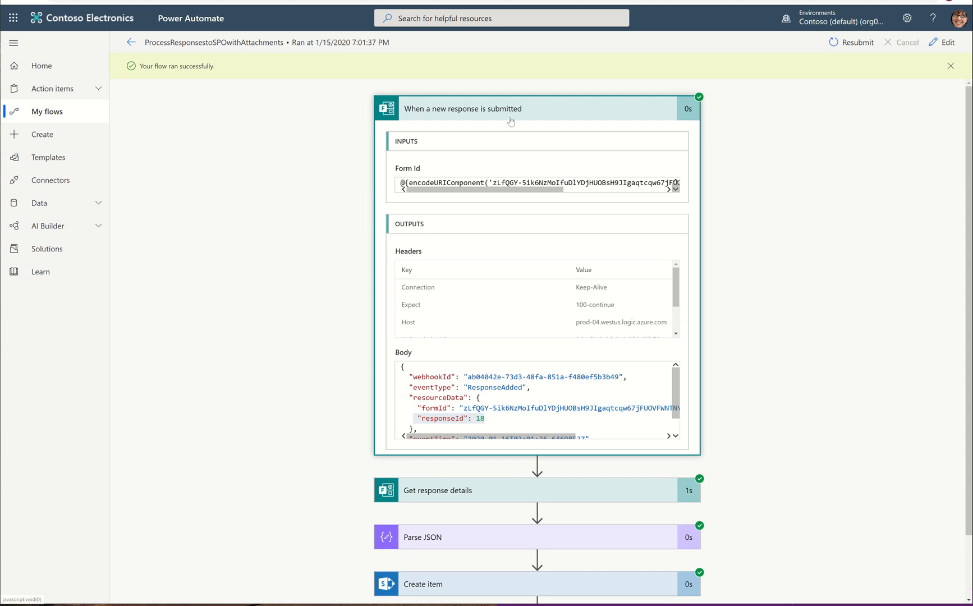
click(494, 156)
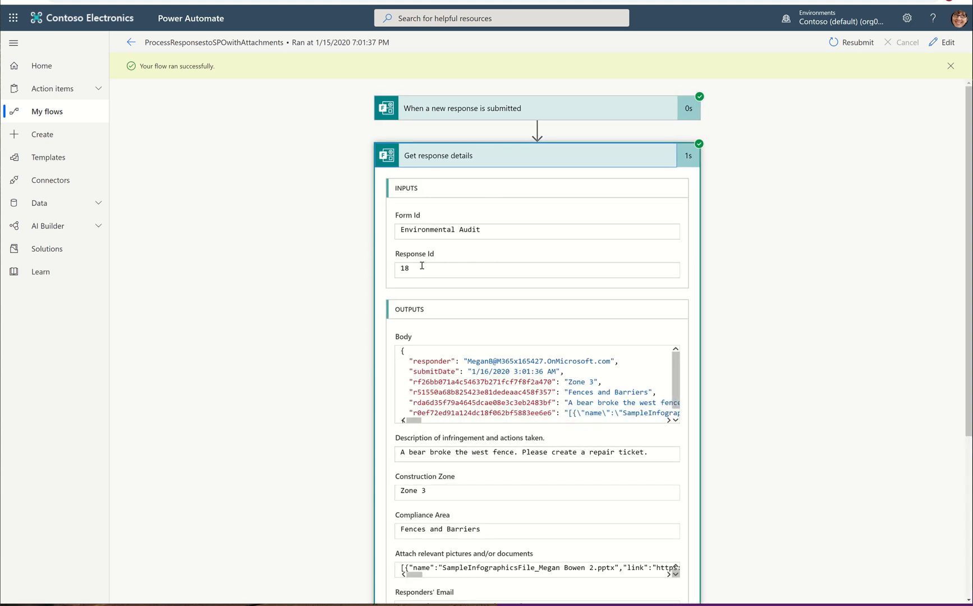
scroll(529, 406, down, 2)
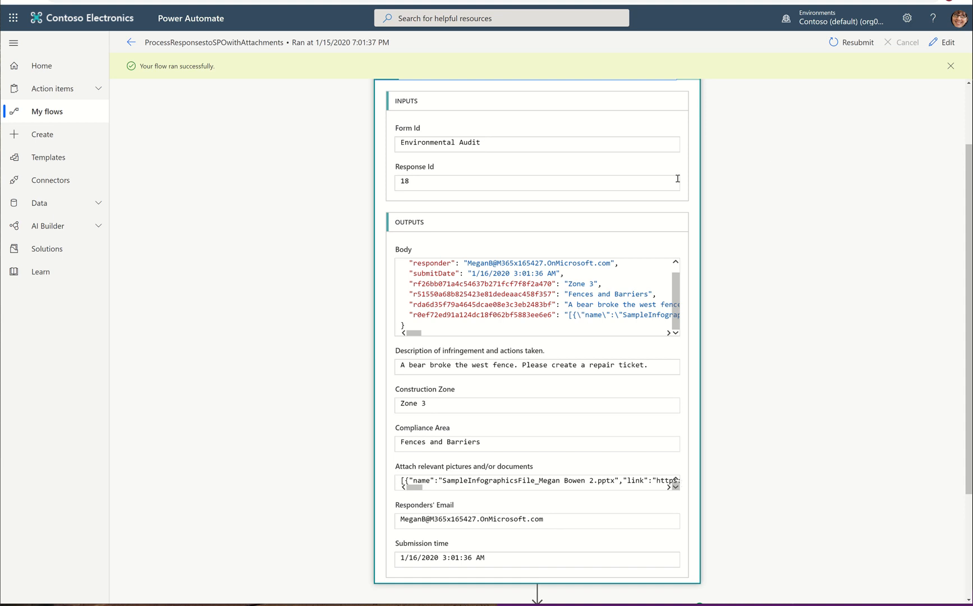
scroll(599, 168, up, 2)
click(512, 163)
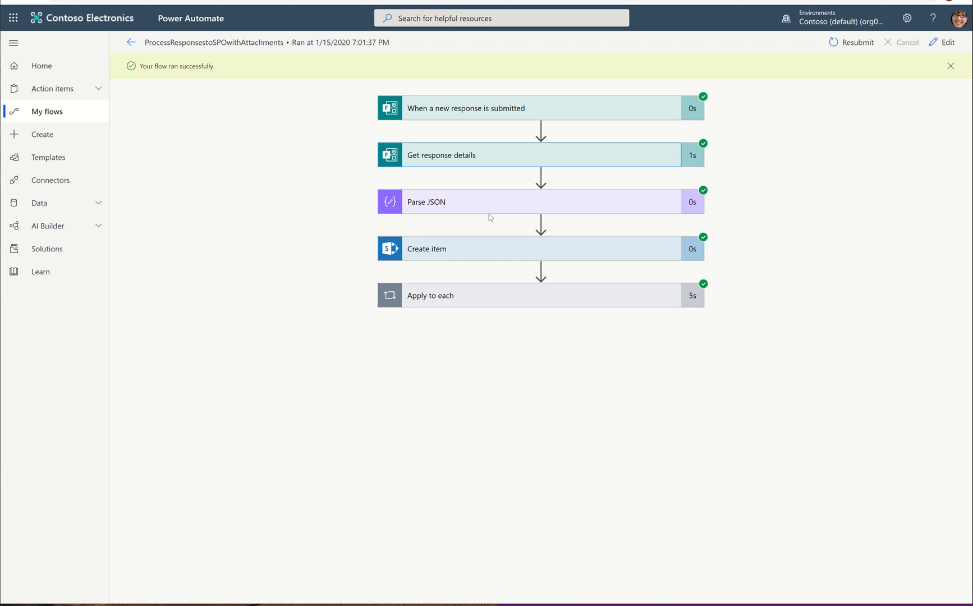
Step: Inspect the Parse JSON outputs and the Create item inputs of the run
click(493, 204)
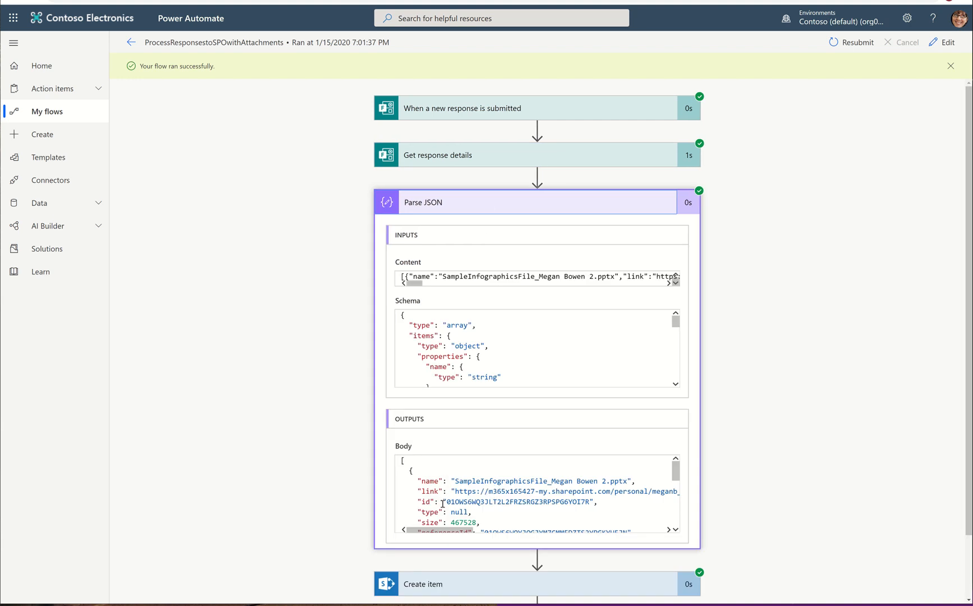
scroll(443, 504, down, 2)
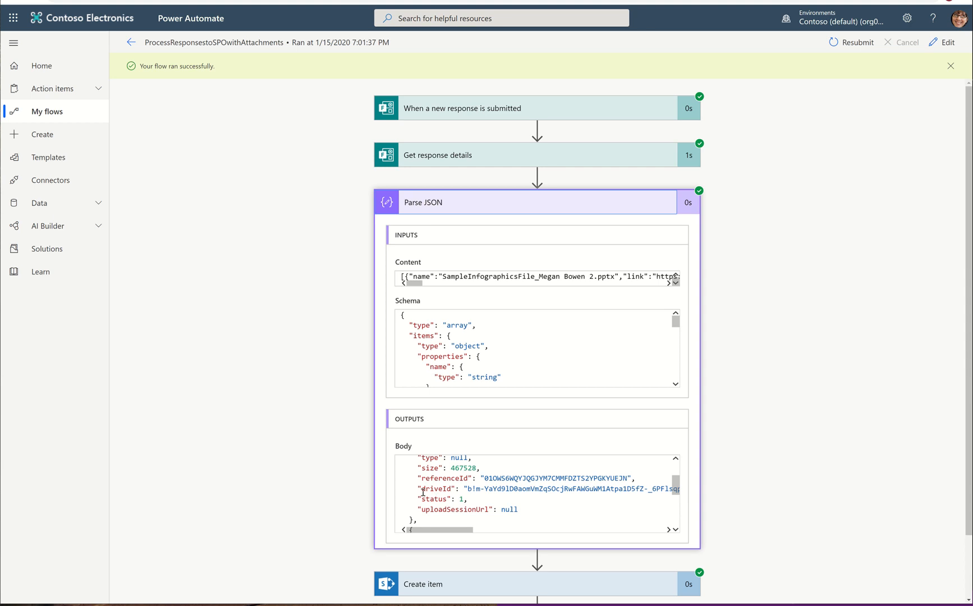
scroll(481, 509, up, 2)
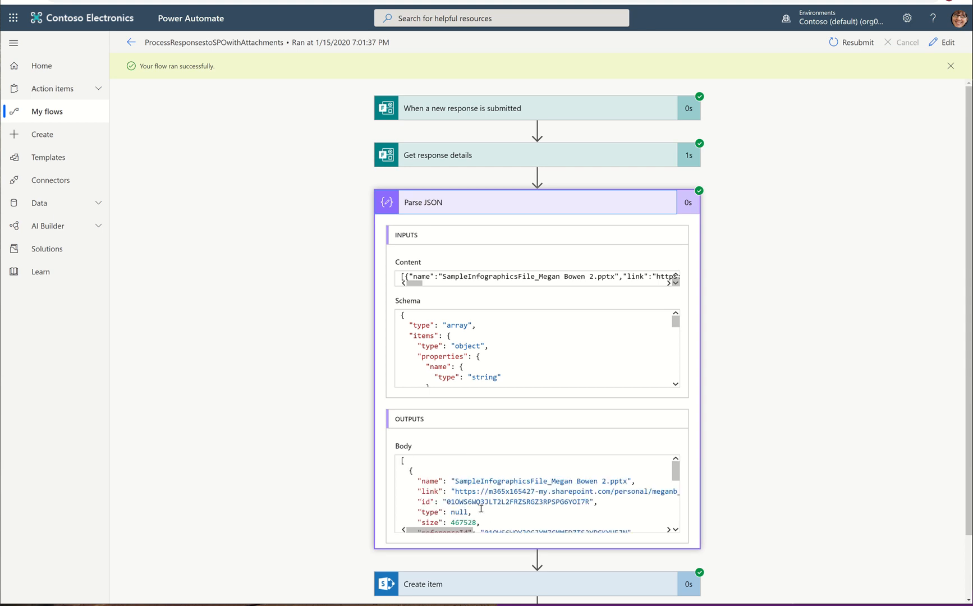
click(476, 203)
click(470, 257)
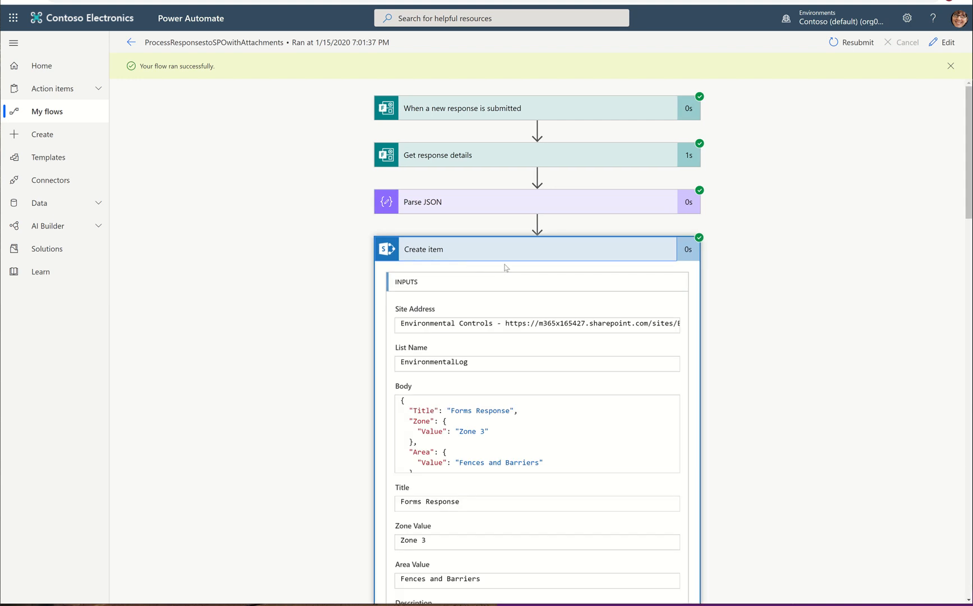
scroll(533, 319, down, 2)
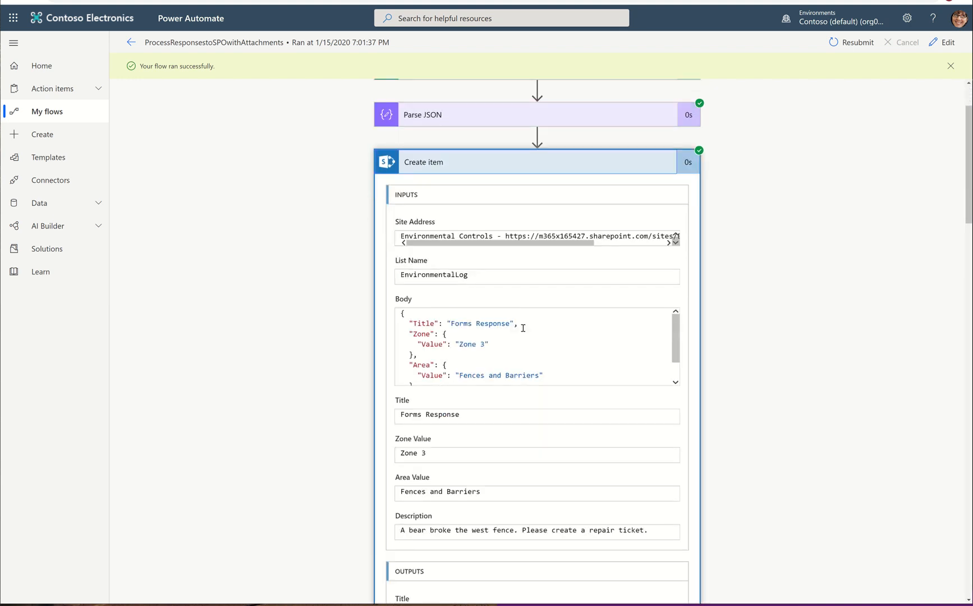
scroll(521, 330, up, 2)
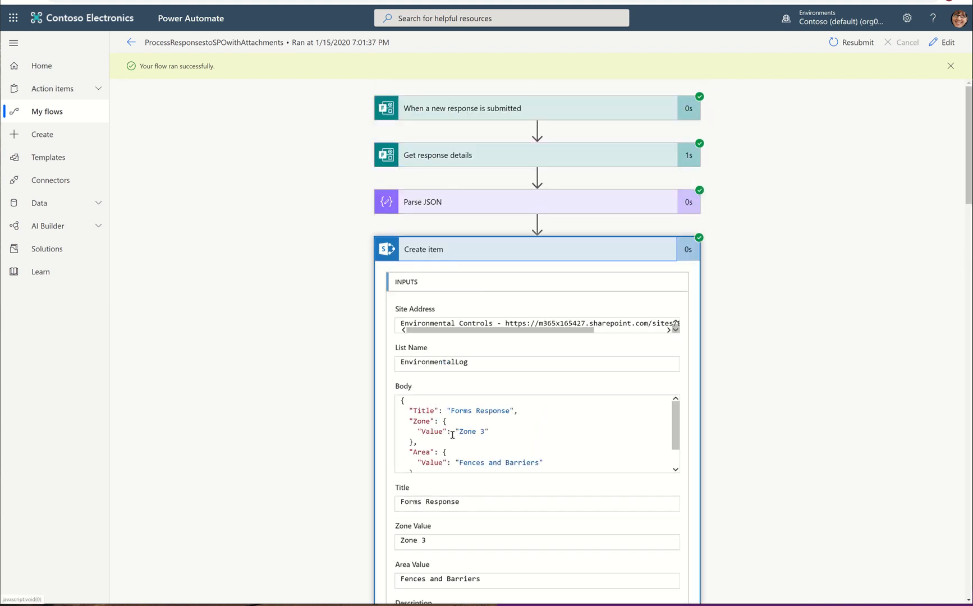
scroll(453, 435, down, 4)
scroll(475, 474, down, 1)
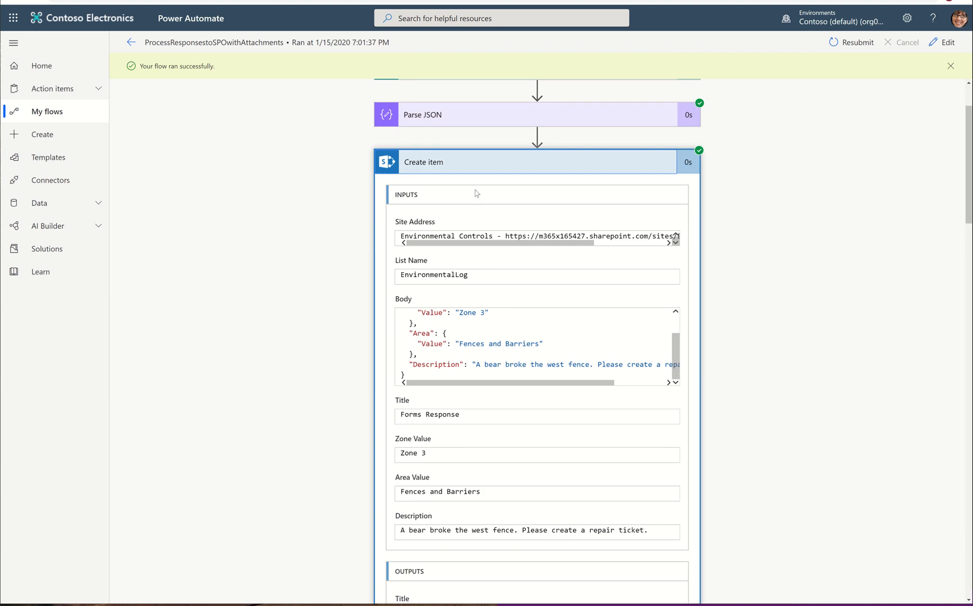
click(491, 164)
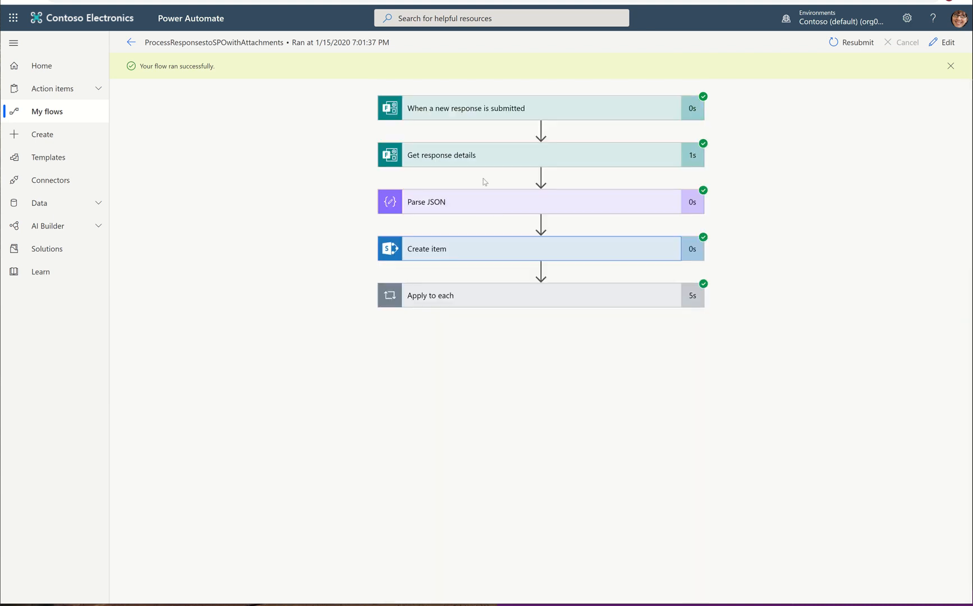
Step: Inspect Get file content and Add attachment inside Apply to each, stepping to the second iteration
click(480, 302)
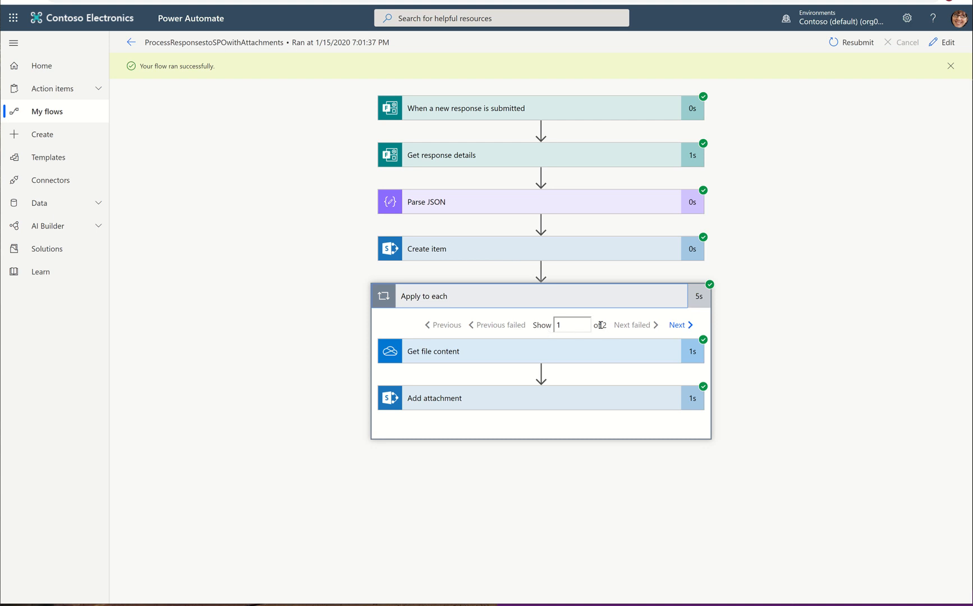
click(547, 355)
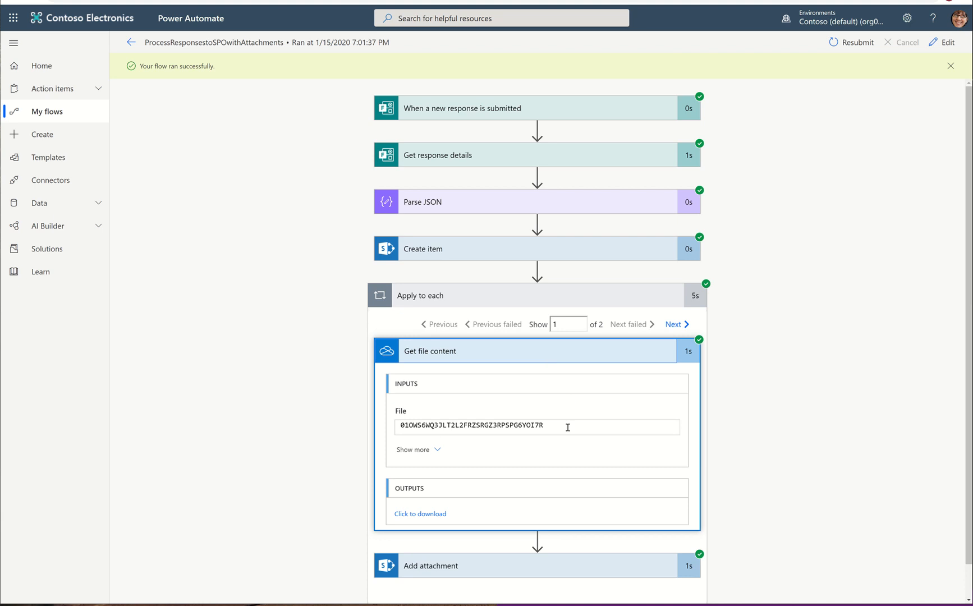
click(510, 360)
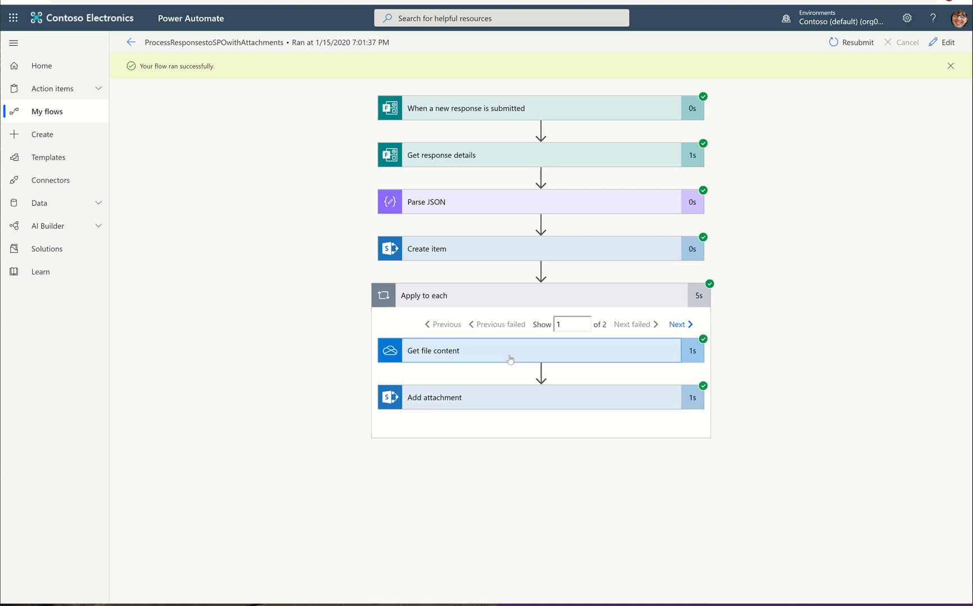
click(516, 396)
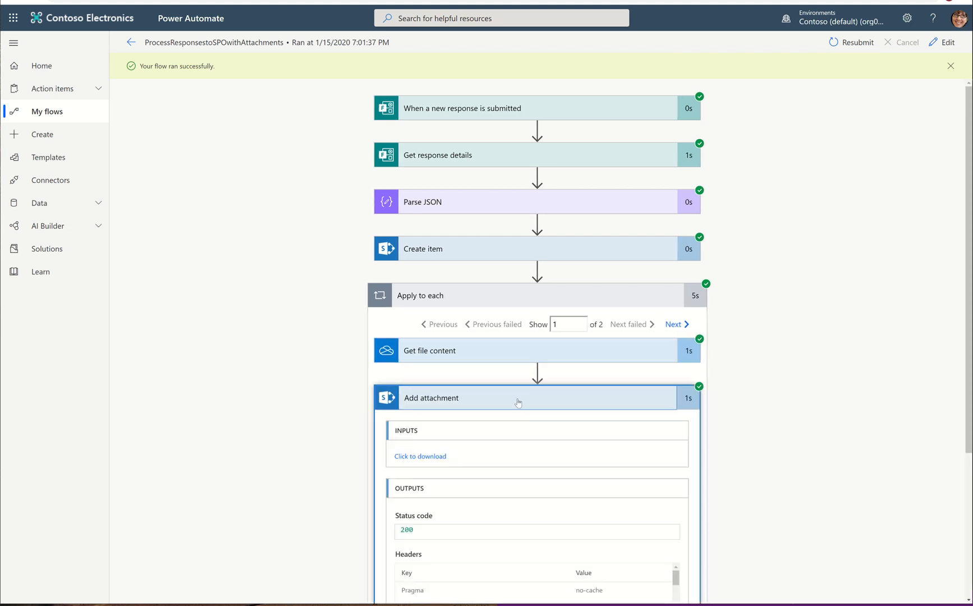
scroll(547, 510, down, 1)
scroll(546, 509, down, 3)
scroll(546, 509, down, 2)
scroll(576, 525, down, 3)
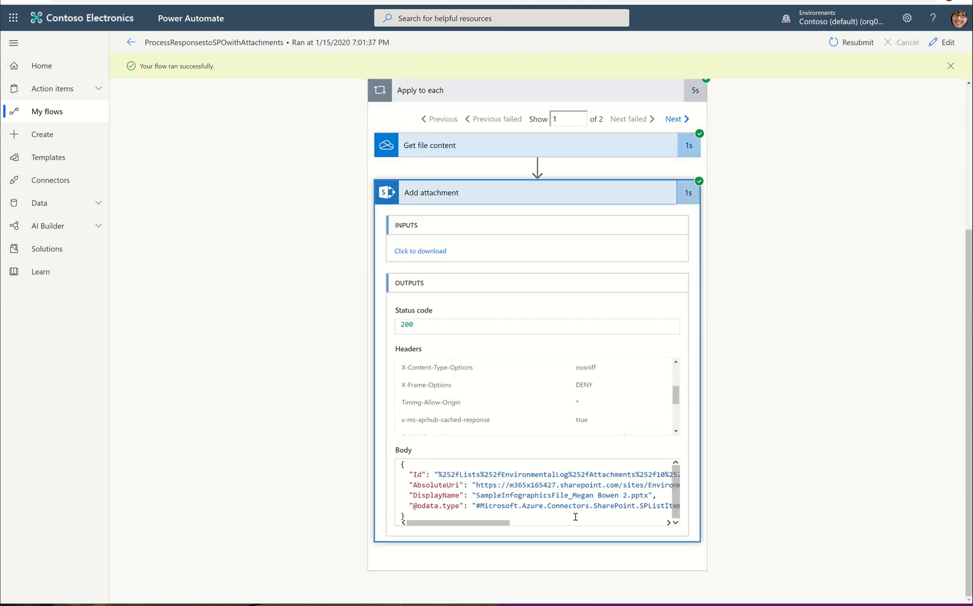
scroll(576, 516, up, 5)
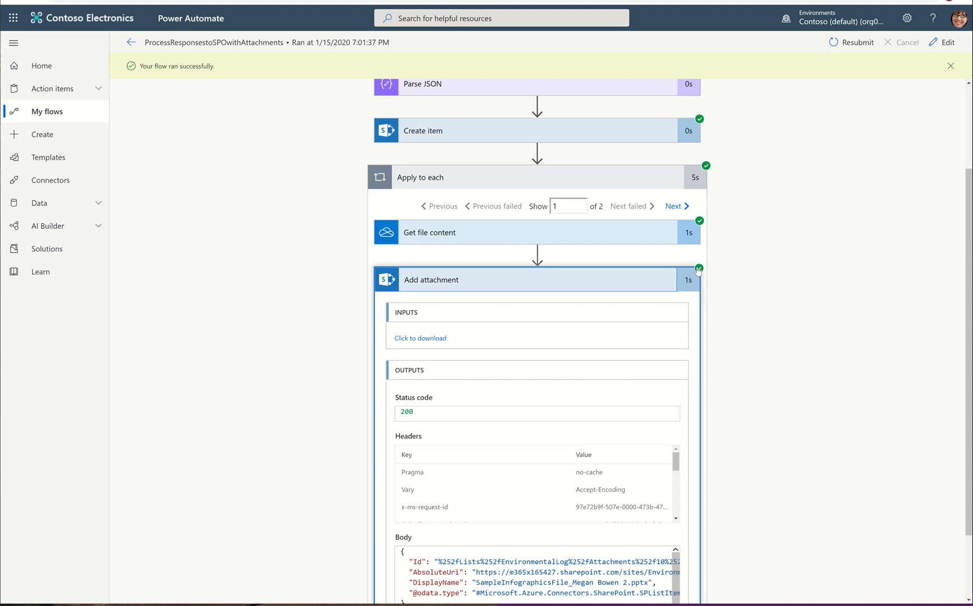
scroll(482, 474, down, 3)
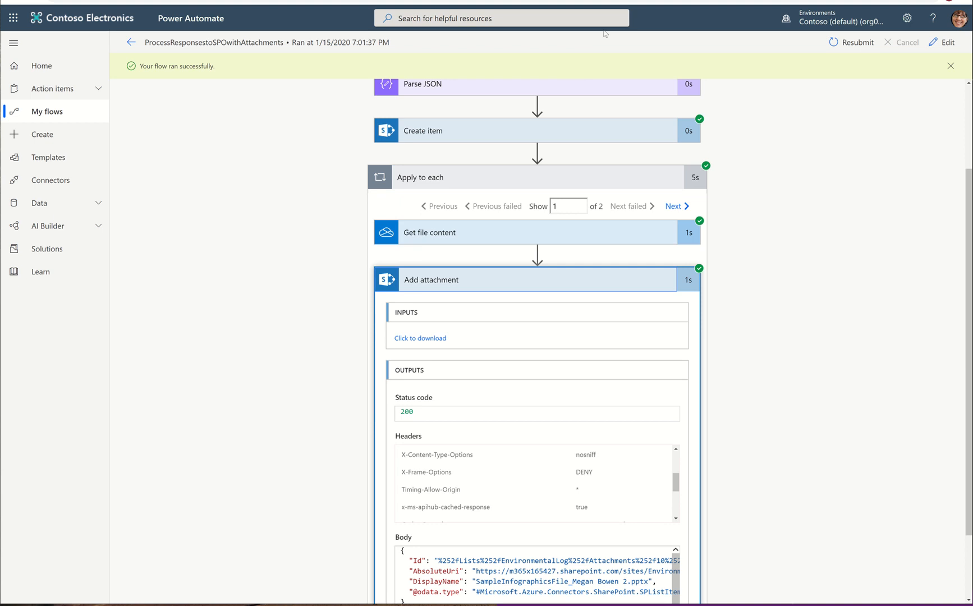
click(674, 206)
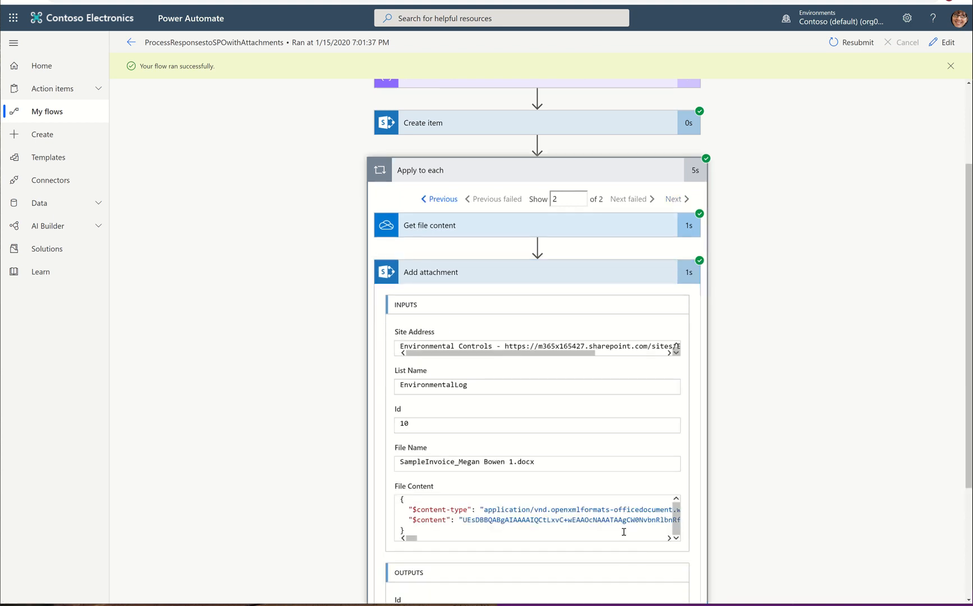
Step: Review the Add attachment outputs for both Apply to each iterations, returning to the first, then collapse the action
scroll(624, 532, down, 3)
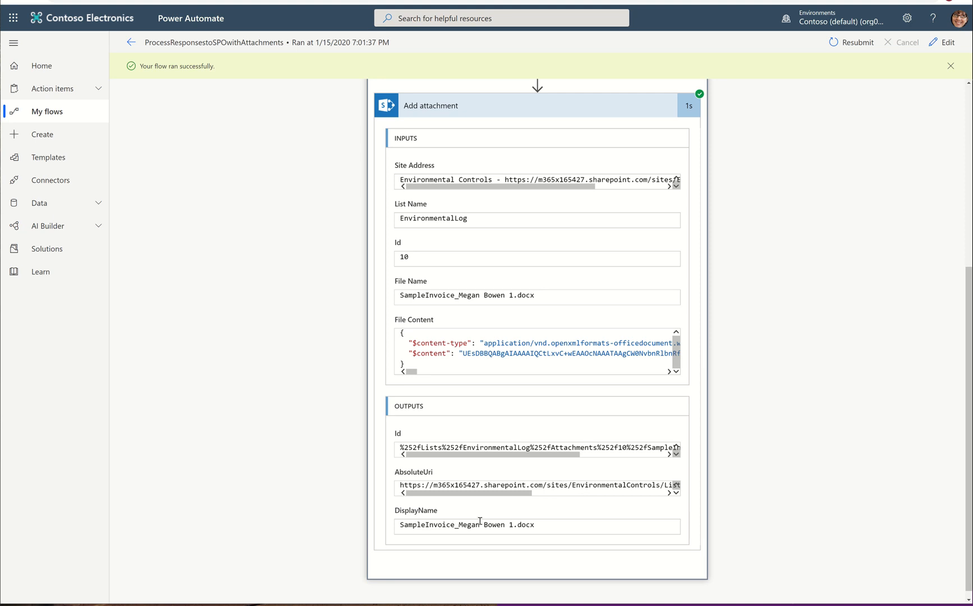
scroll(672, 311, up, 2)
scroll(671, 310, up, 1)
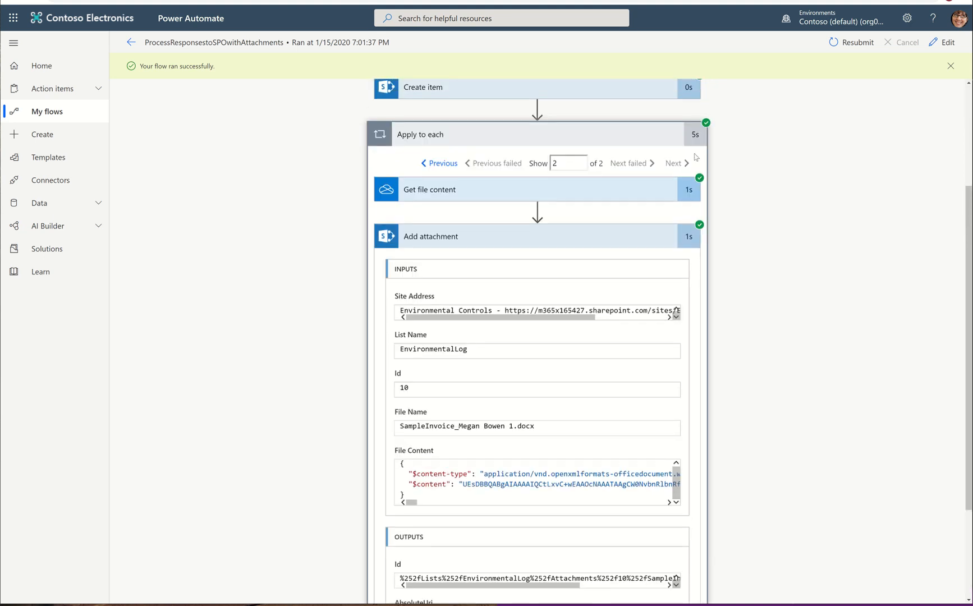
click(432, 163)
scroll(581, 516, down, 1)
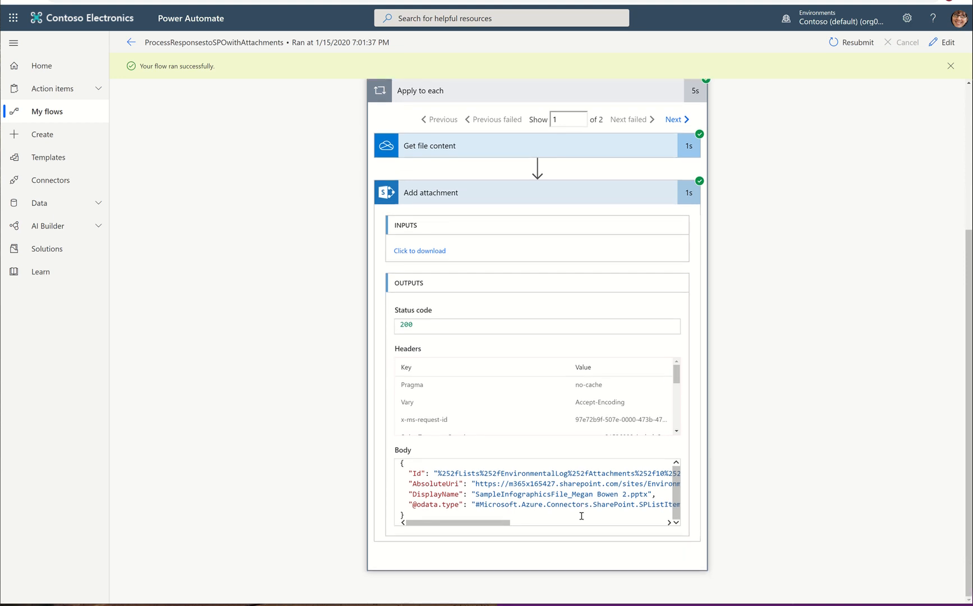
scroll(586, 505, up, 4)
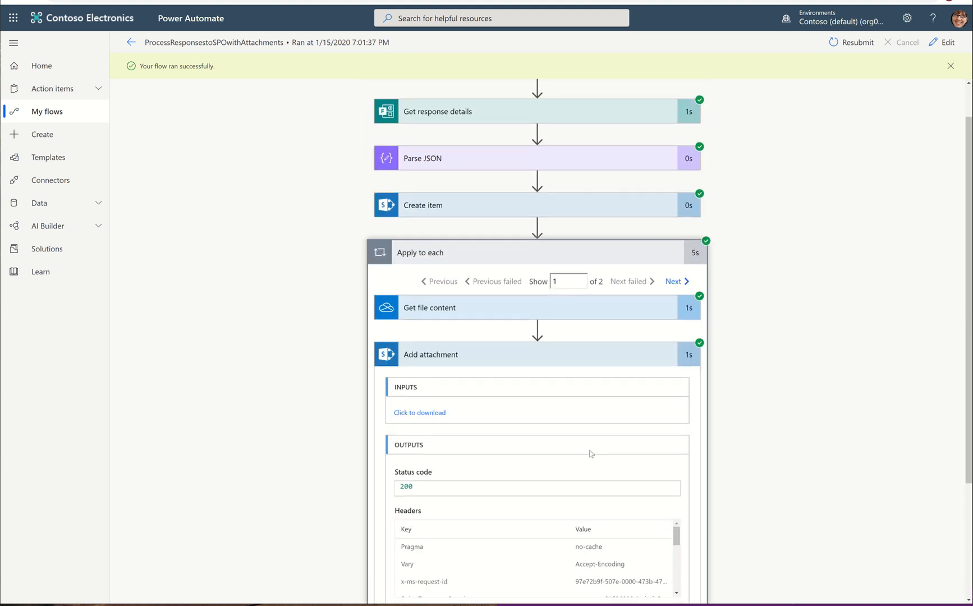
scroll(589, 452, up, 1)
click(582, 393)
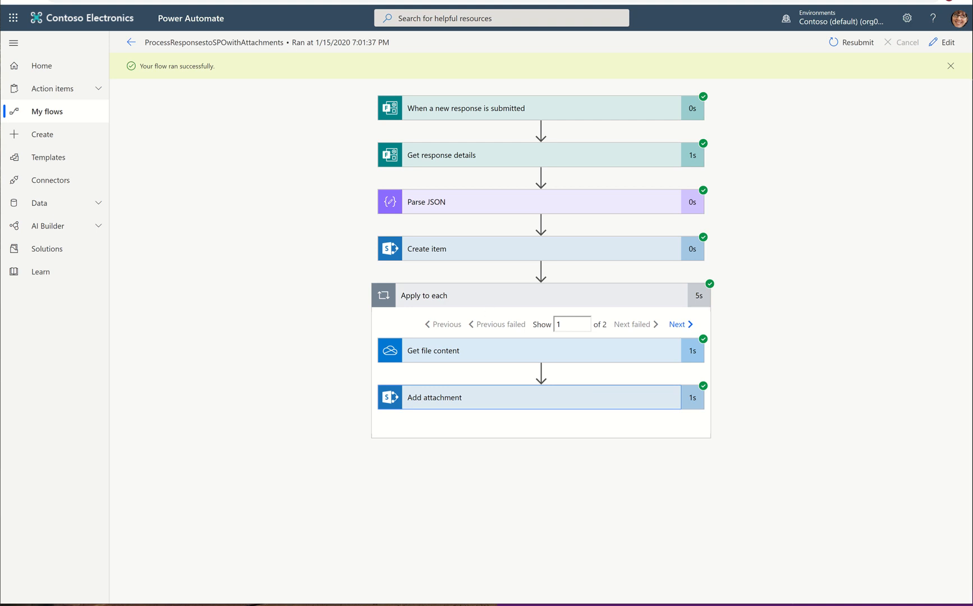
Step: Switch to the EnvironmentalLog list in SharePoint, open the newest Forms Response item and open its infographics attachment
click(450, 1)
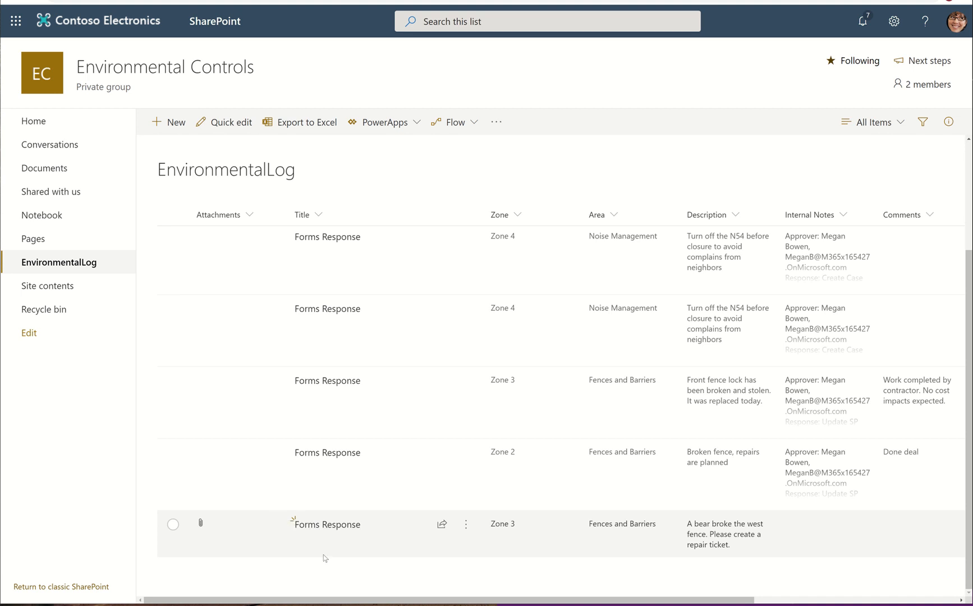
click(333, 528)
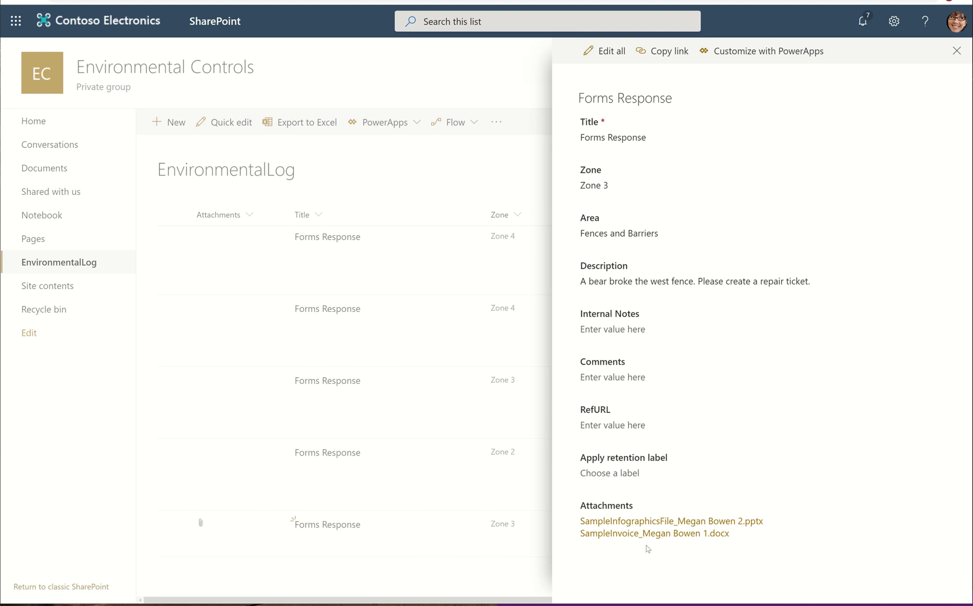
click(648, 522)
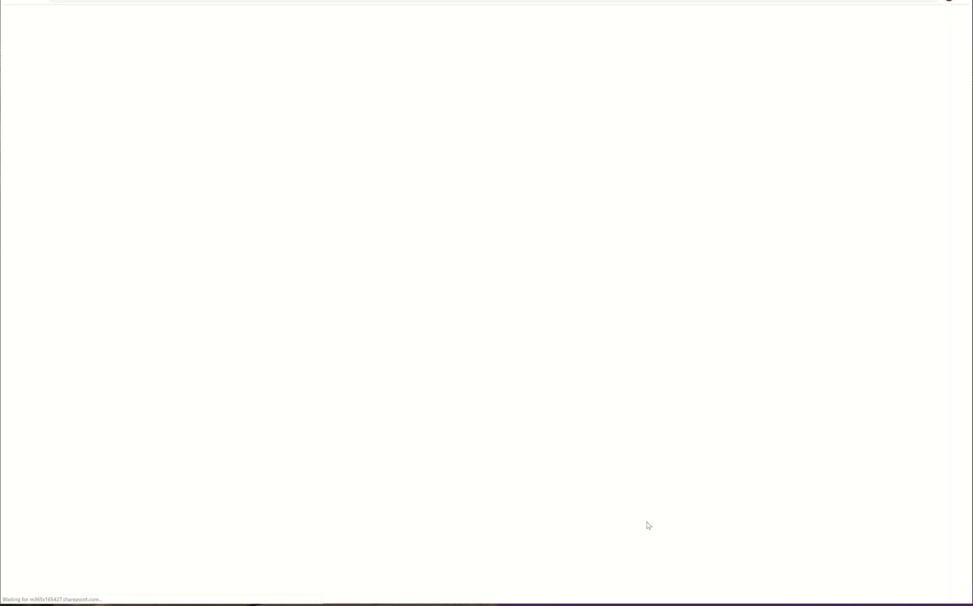